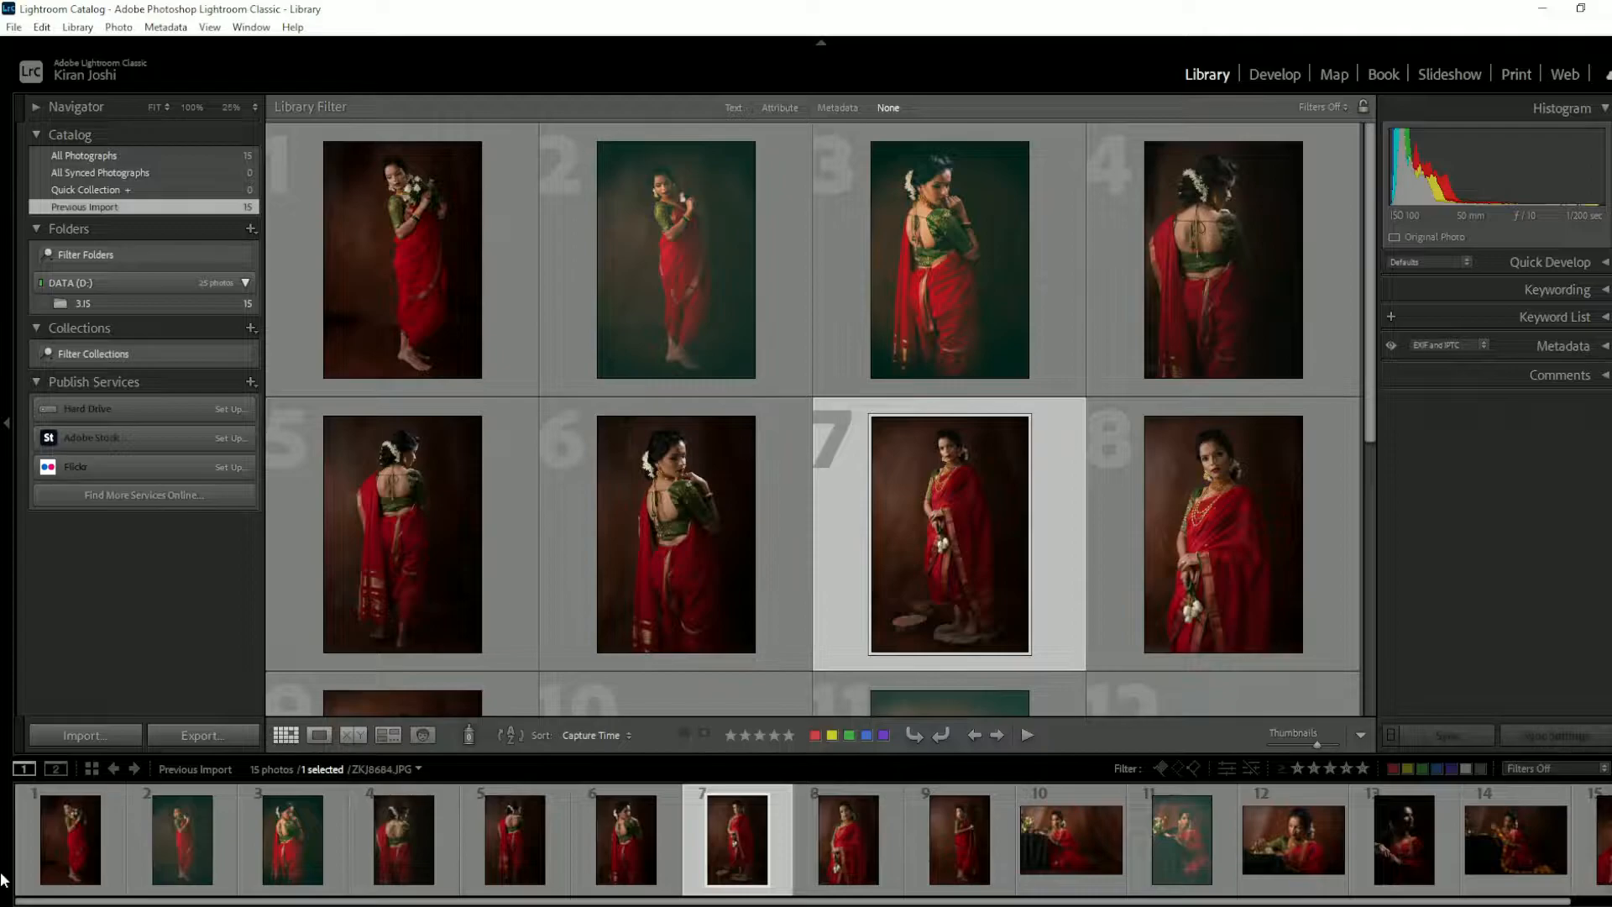
left_click(199, 737)
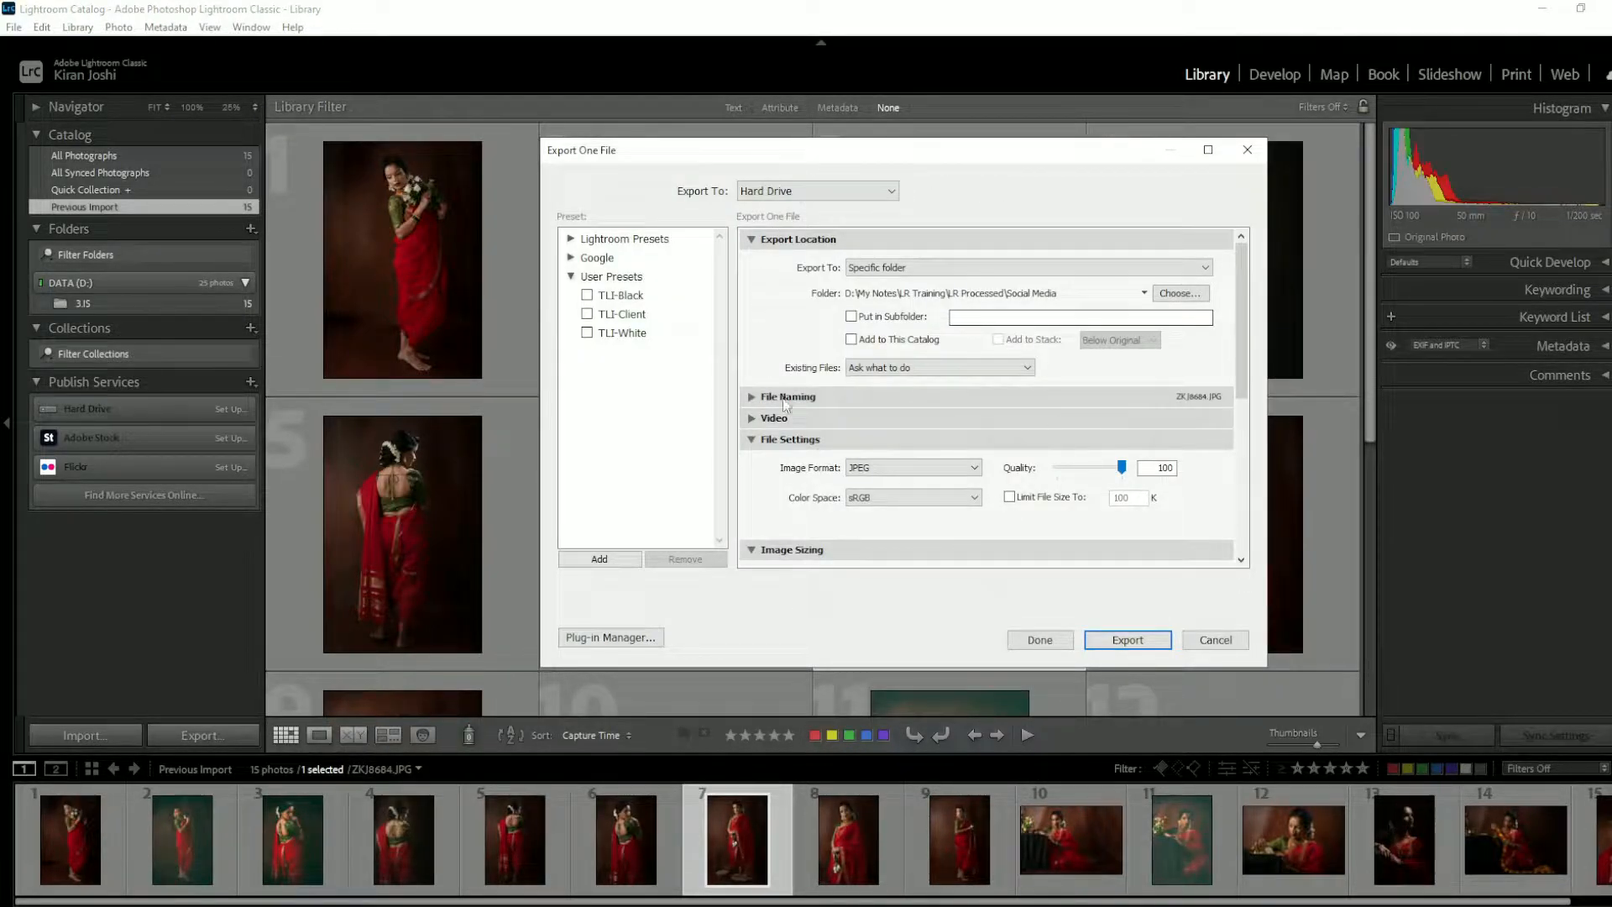
left_click(1209, 645)
left_click(1197, 646)
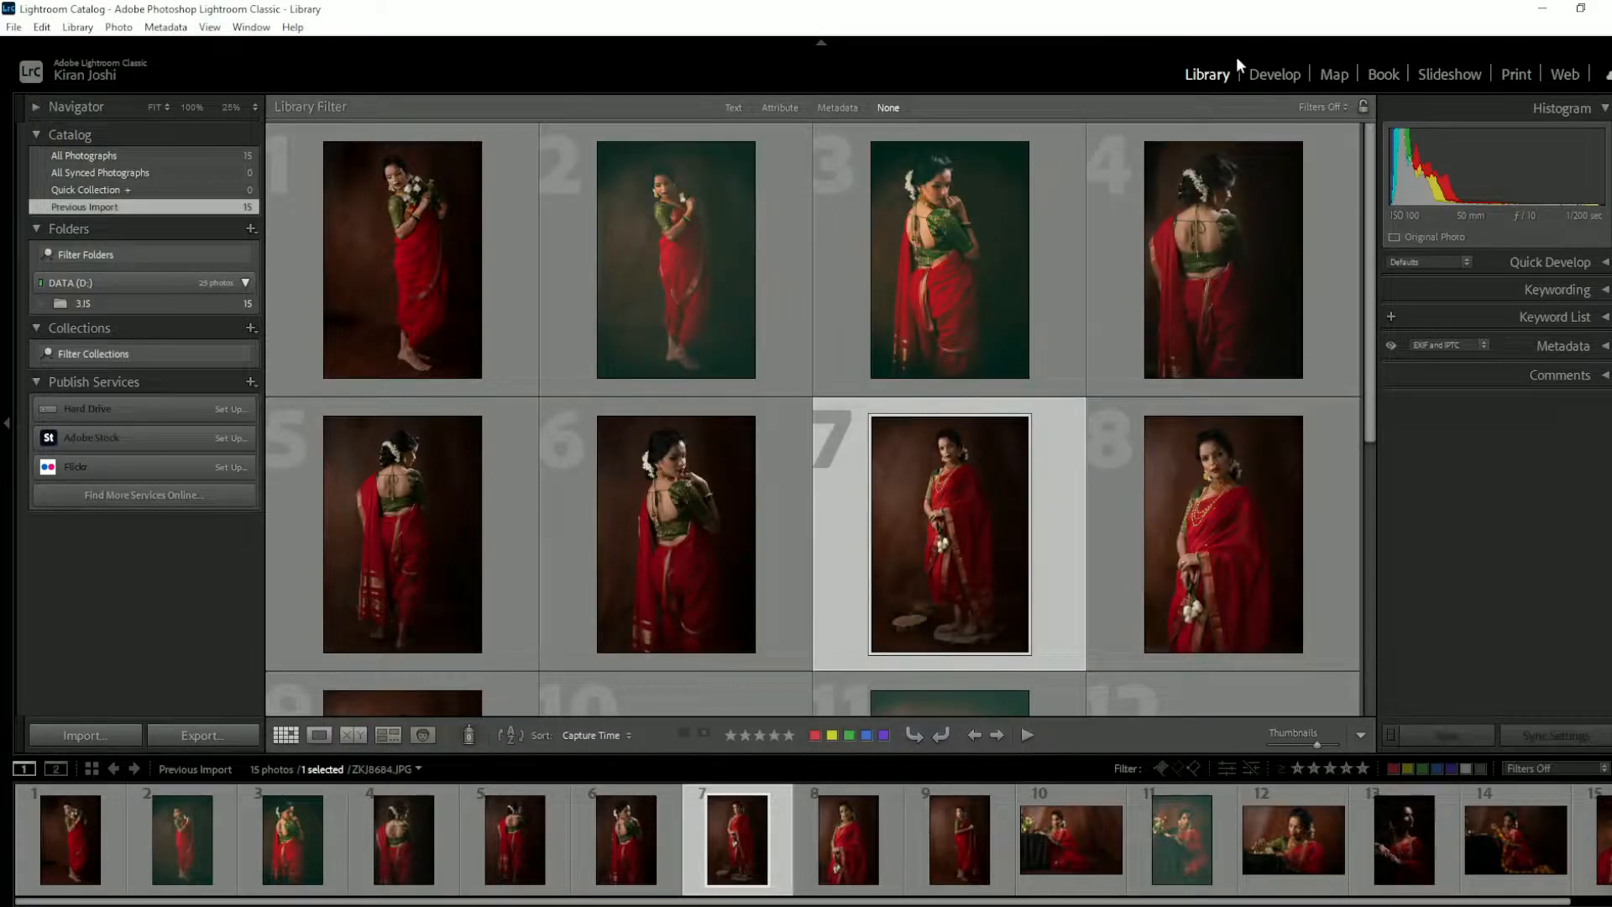
left_click(1257, 73)
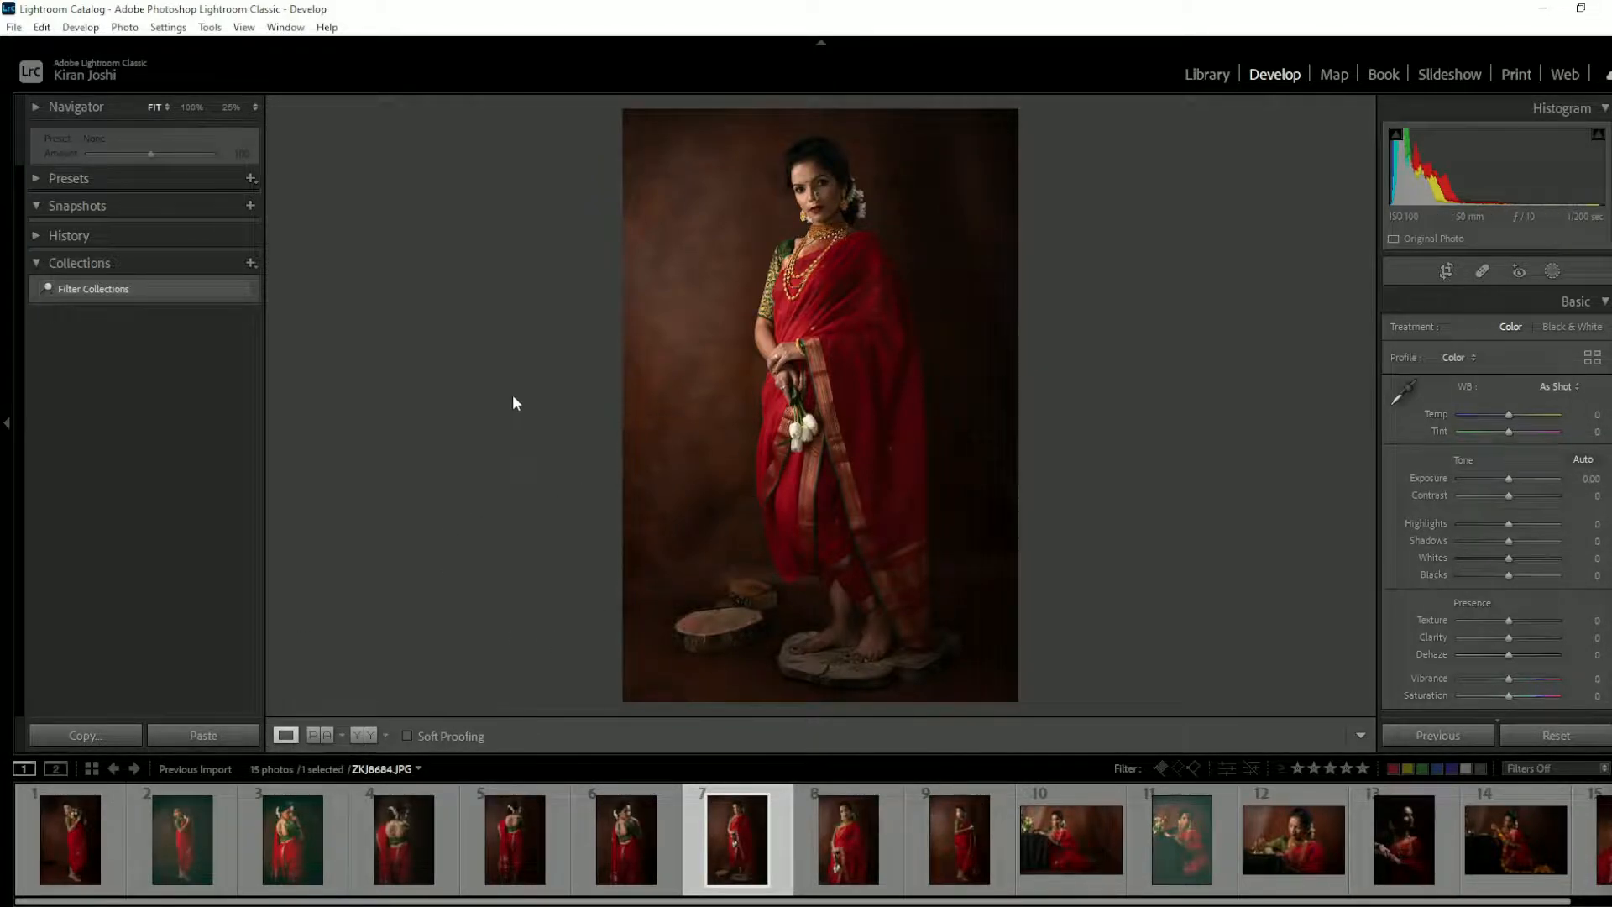
left_click(15, 30)
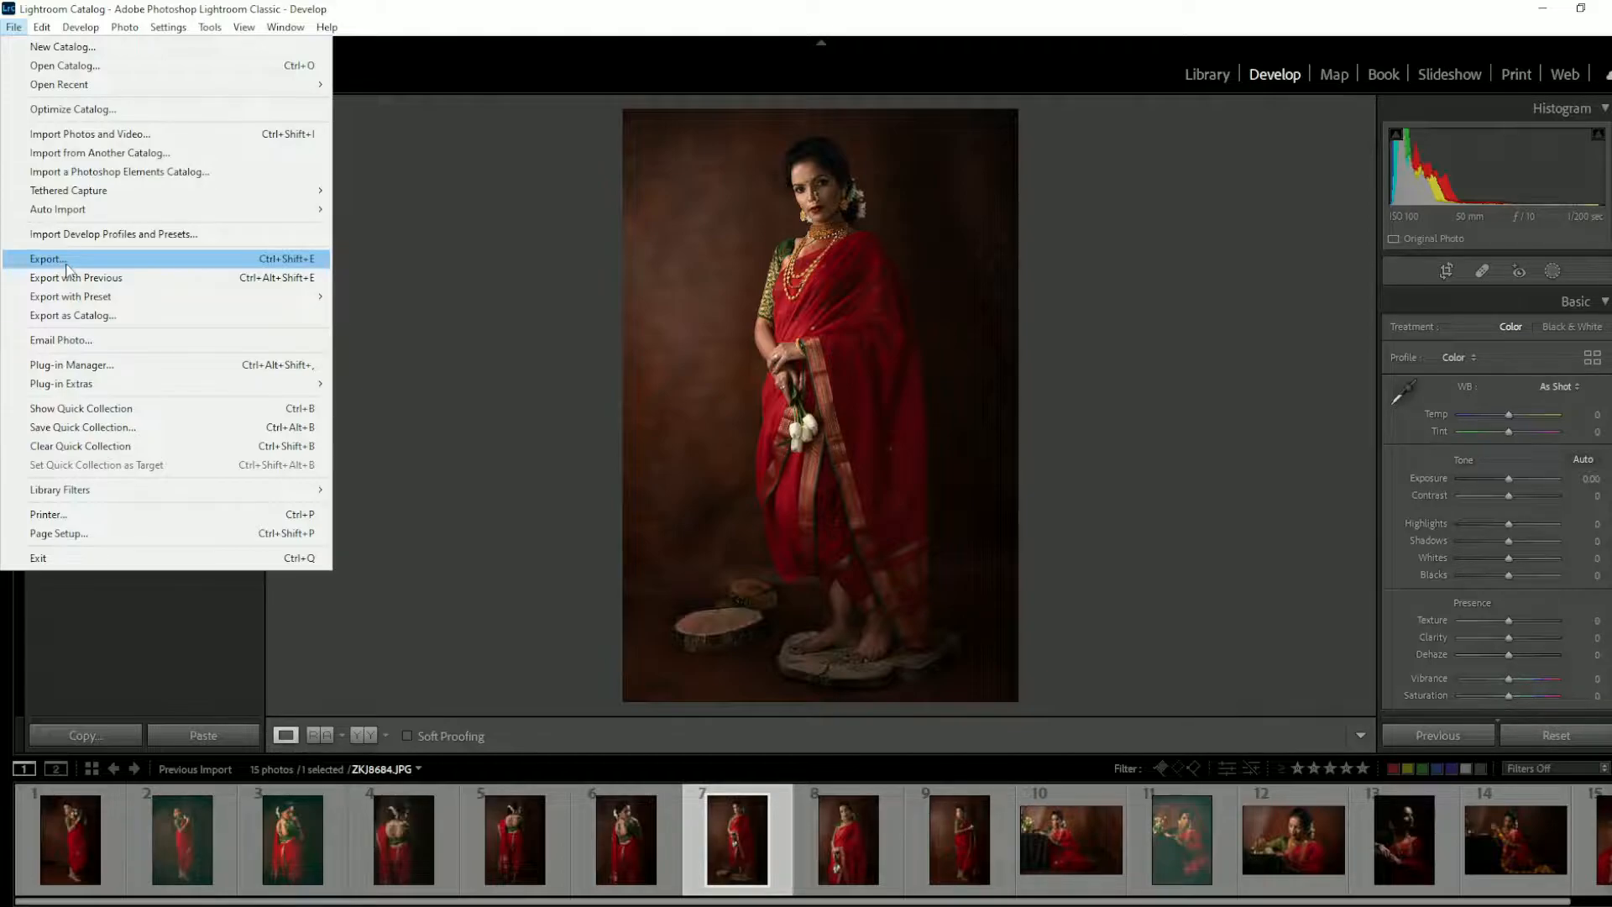
left_click(292, 267)
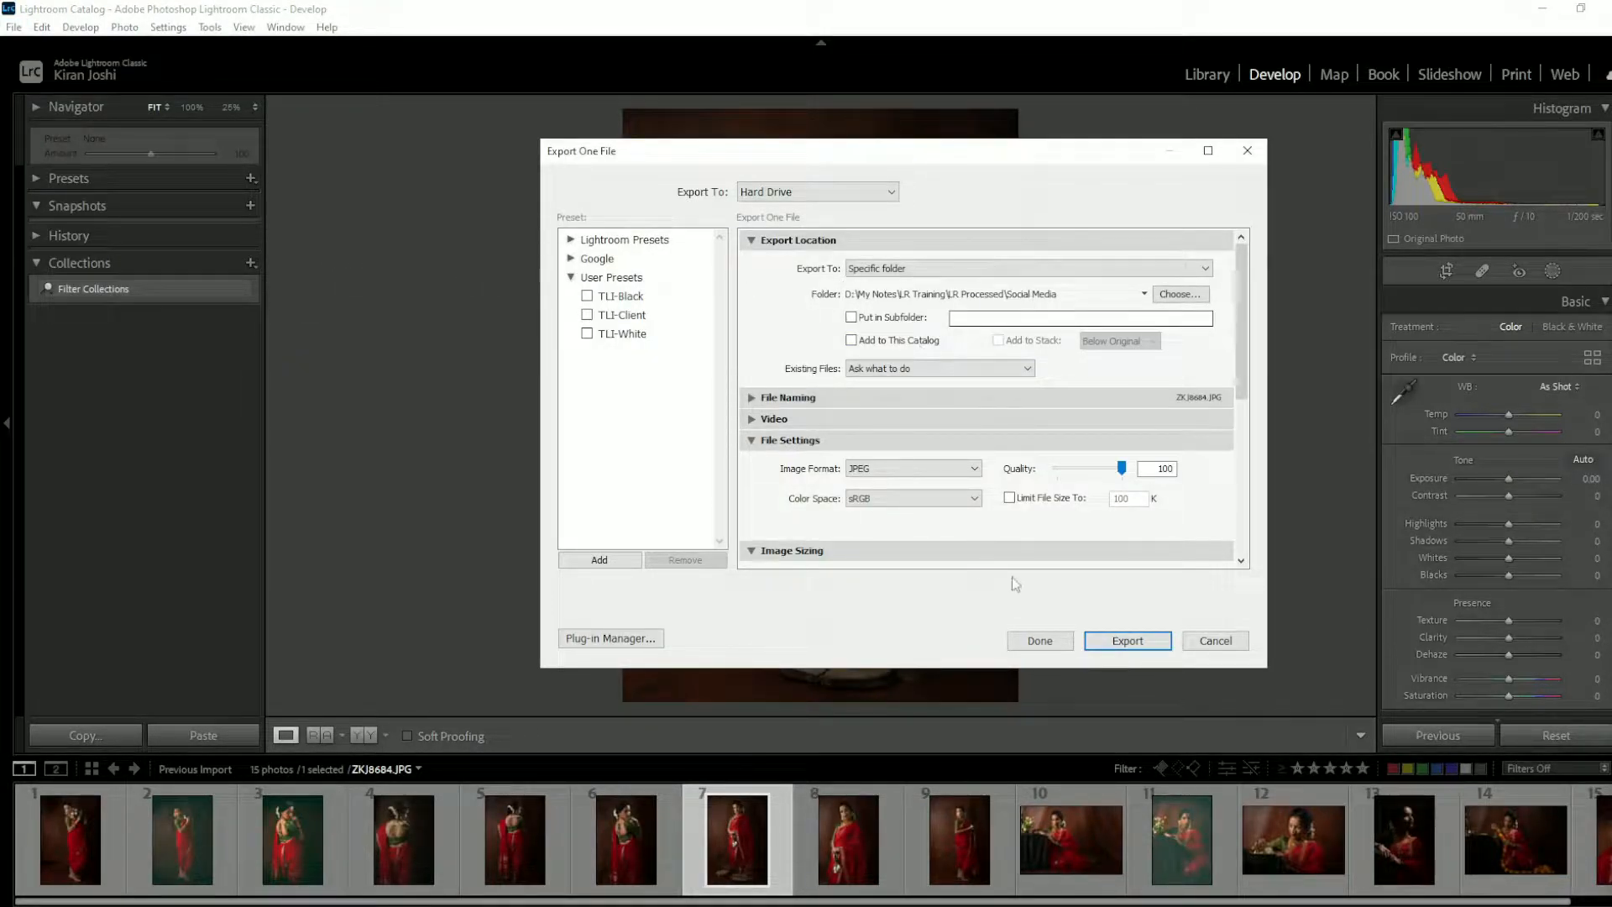
left_click(1201, 645)
left_click(23, 29)
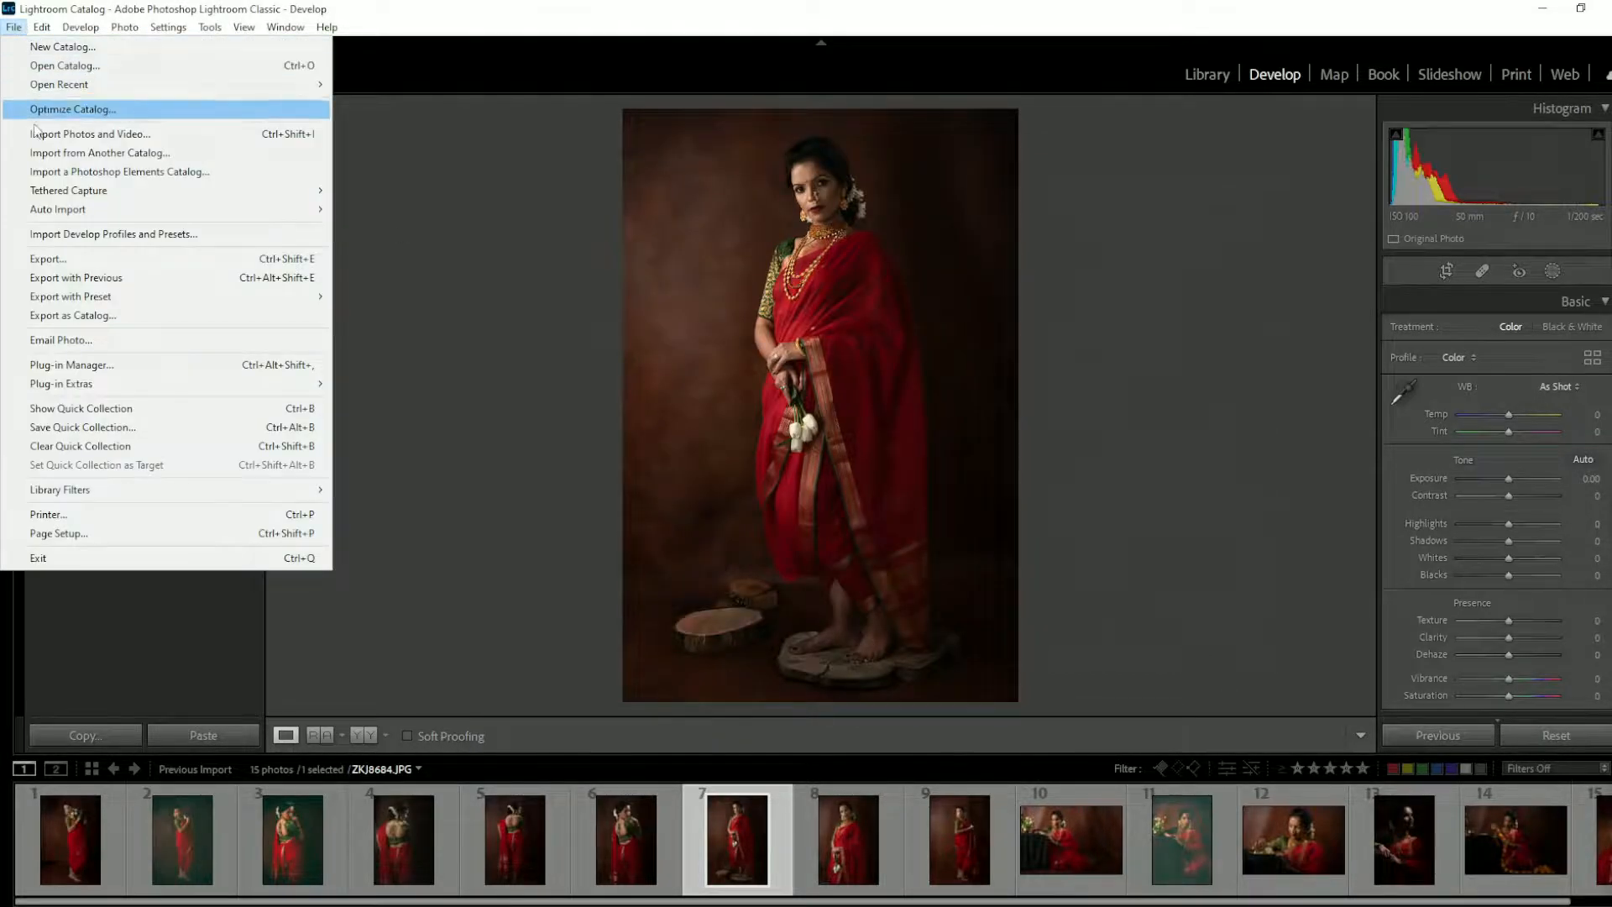
left_click(67, 281)
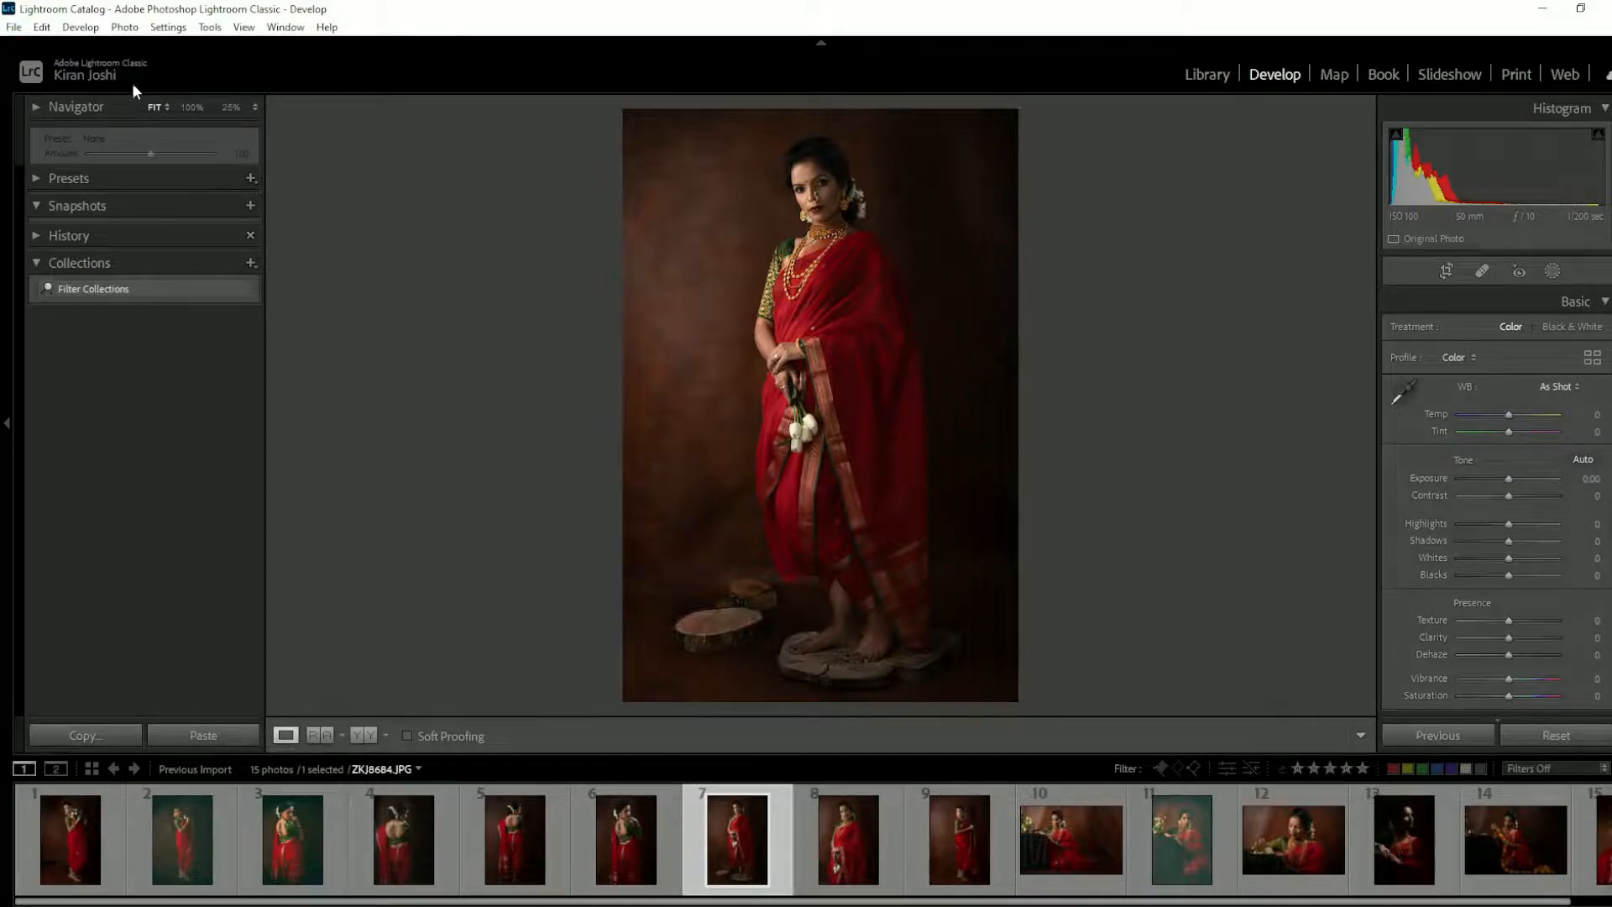
left_click(13, 27)
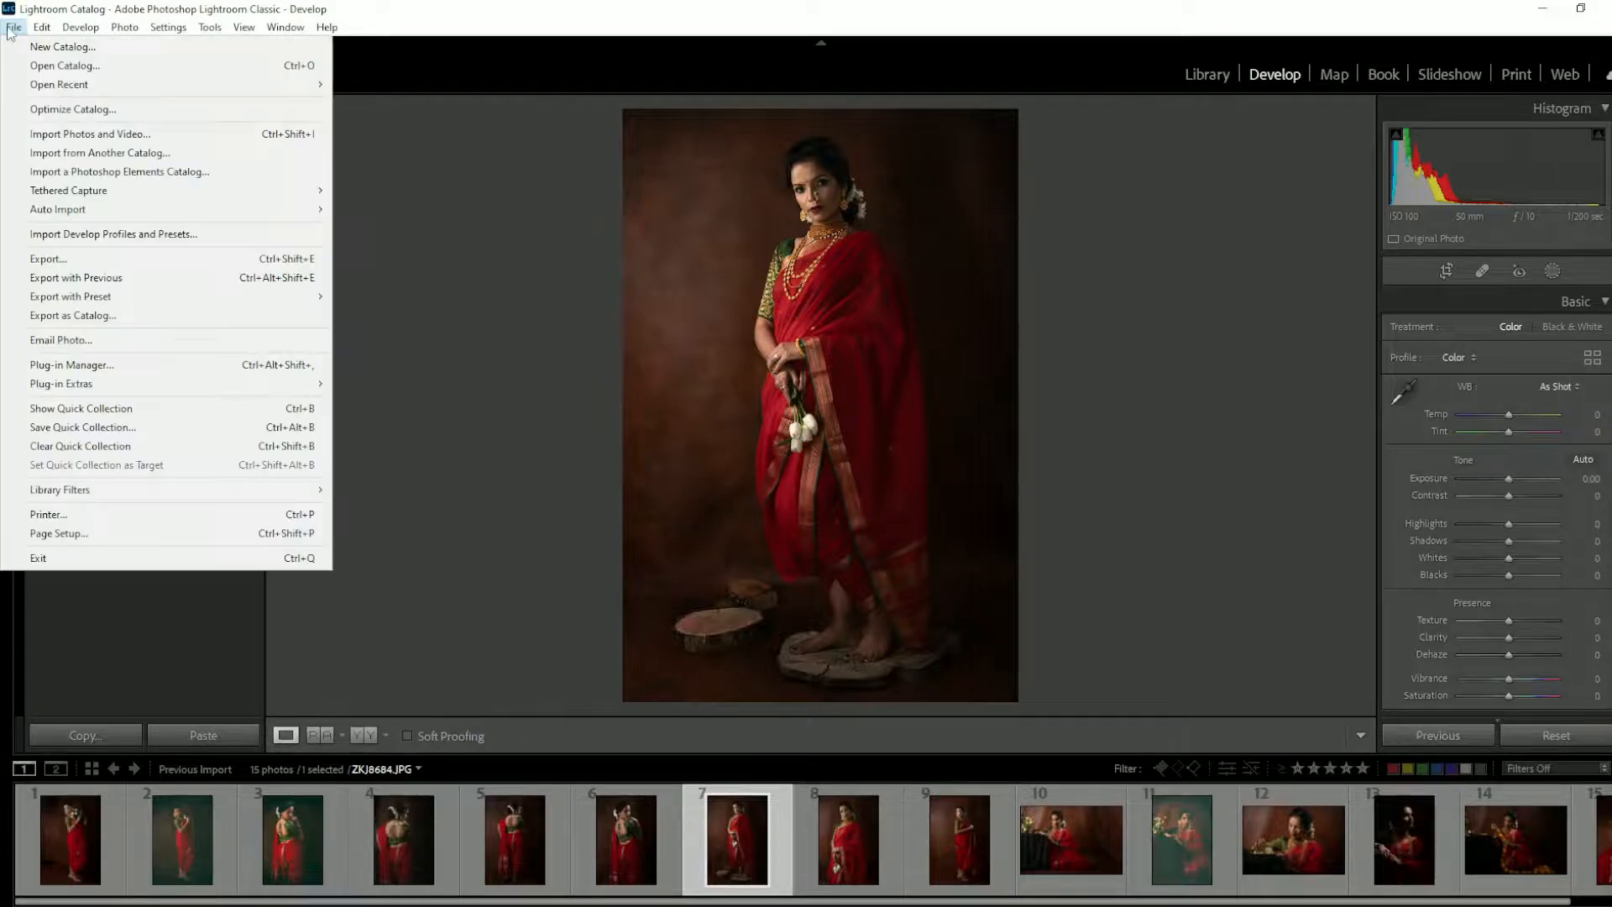
mouse_move(66, 300)
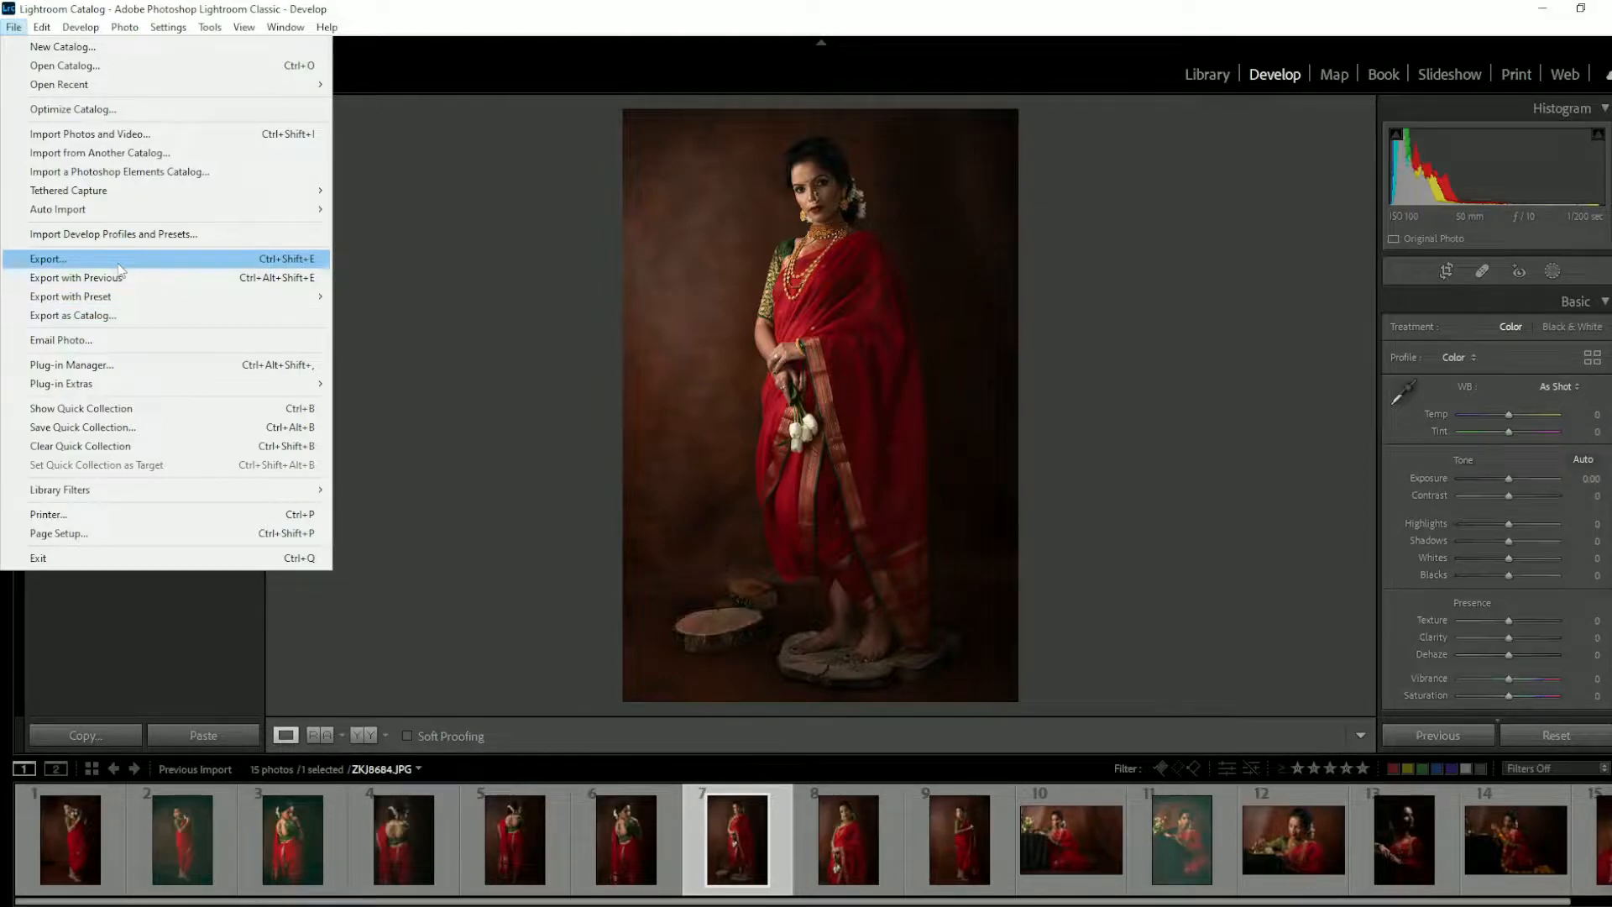
left_click(1210, 73)
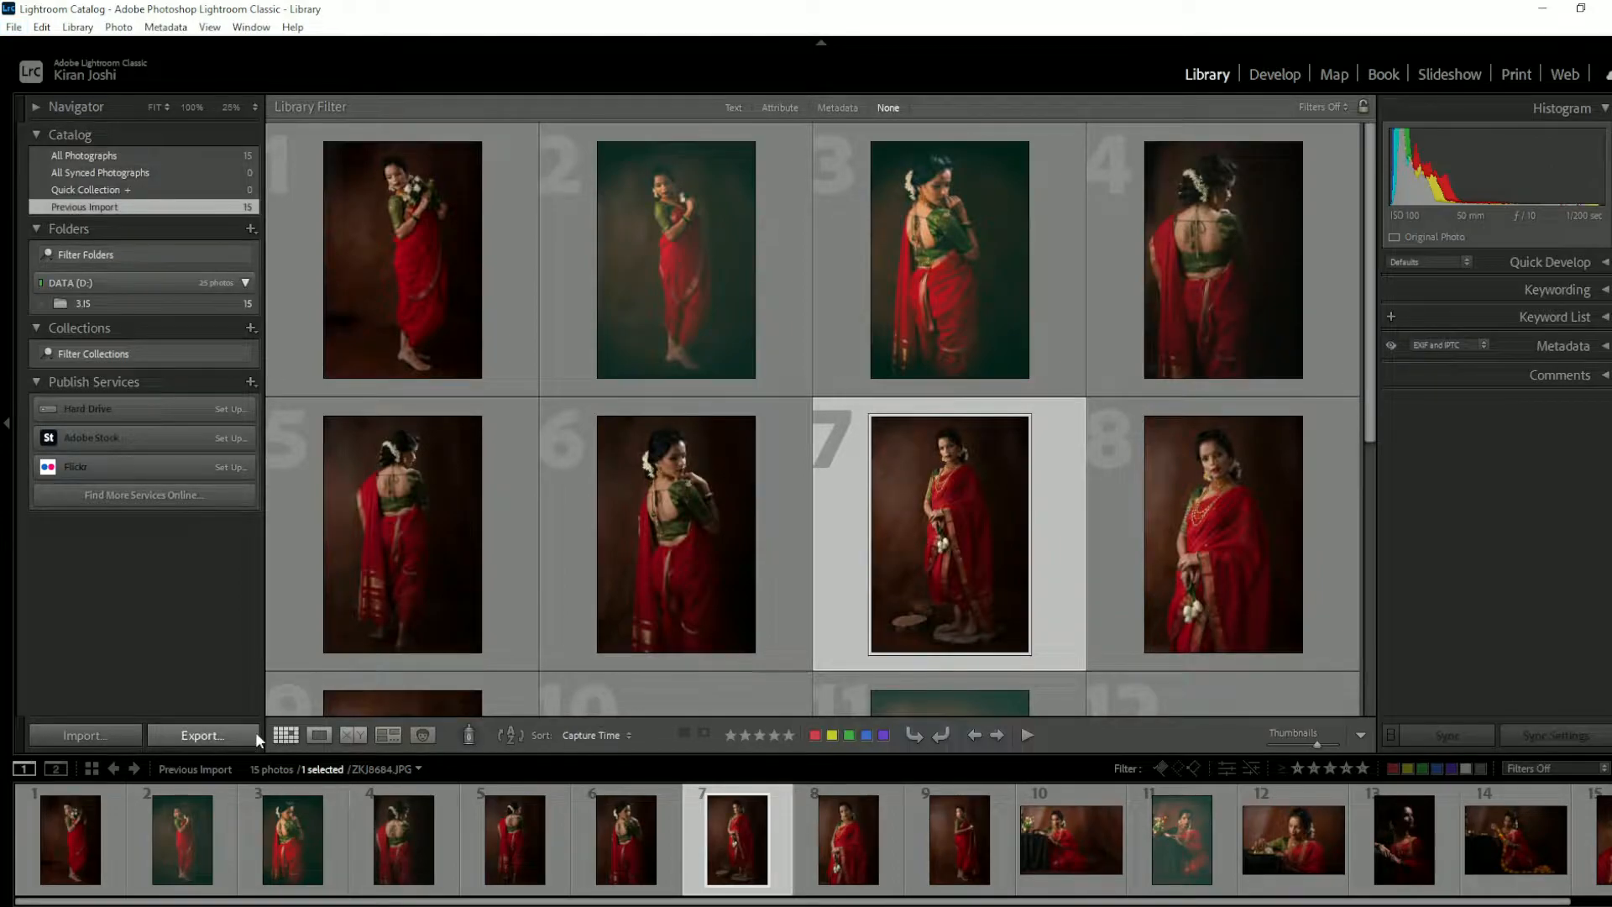
Step: Open the export settings for the selected photo and collapse every expanded section
left_click(16, 31)
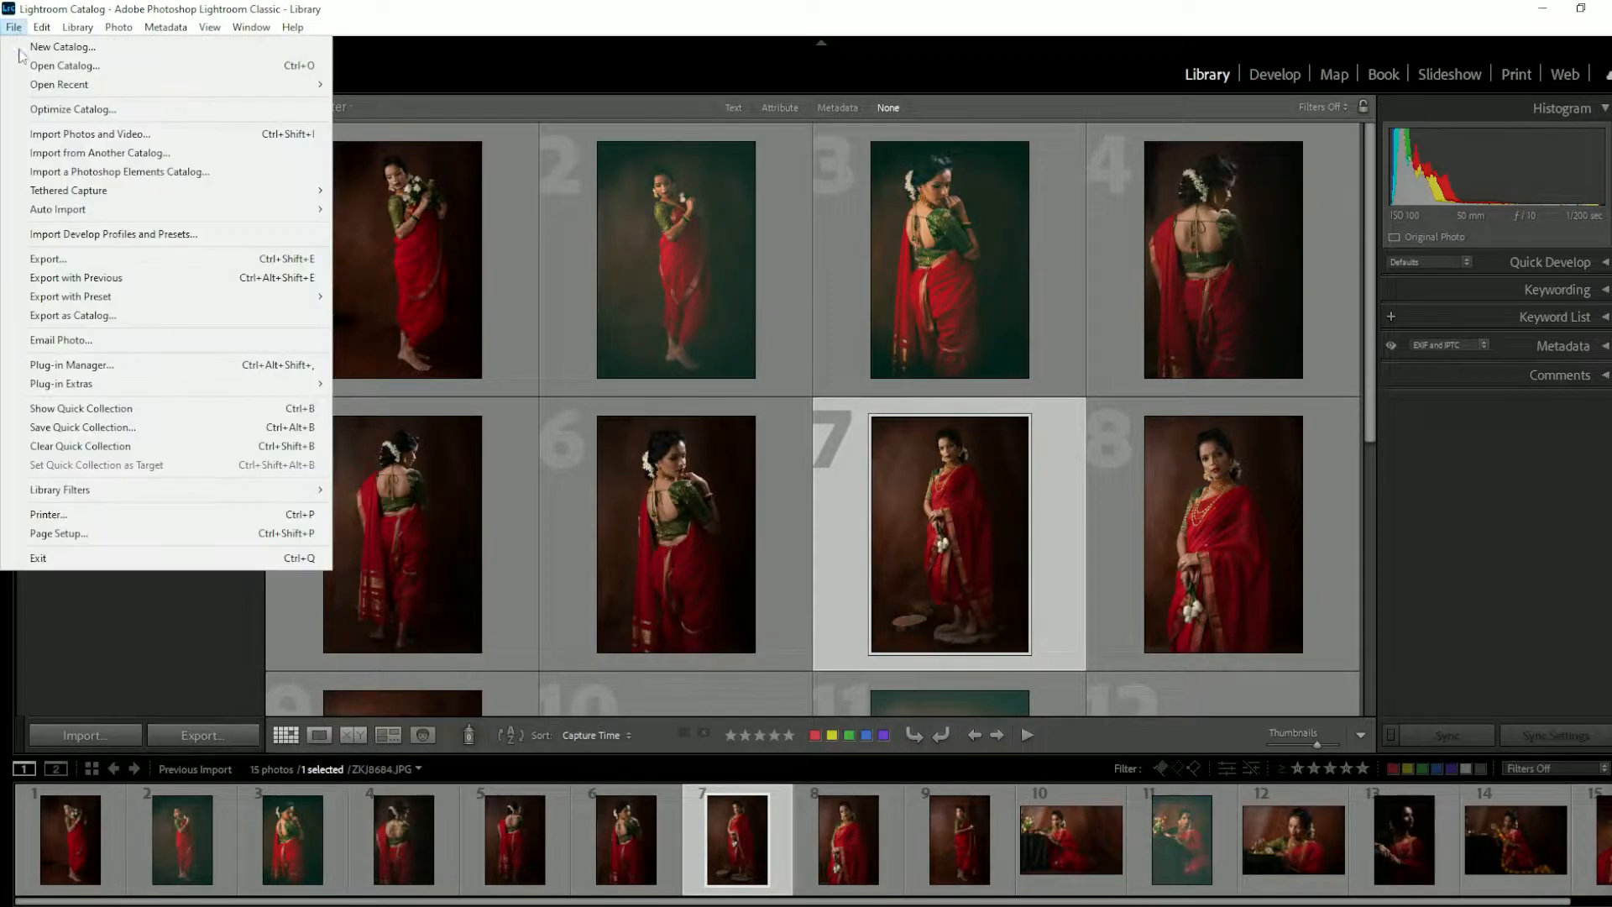
left_click(67, 262)
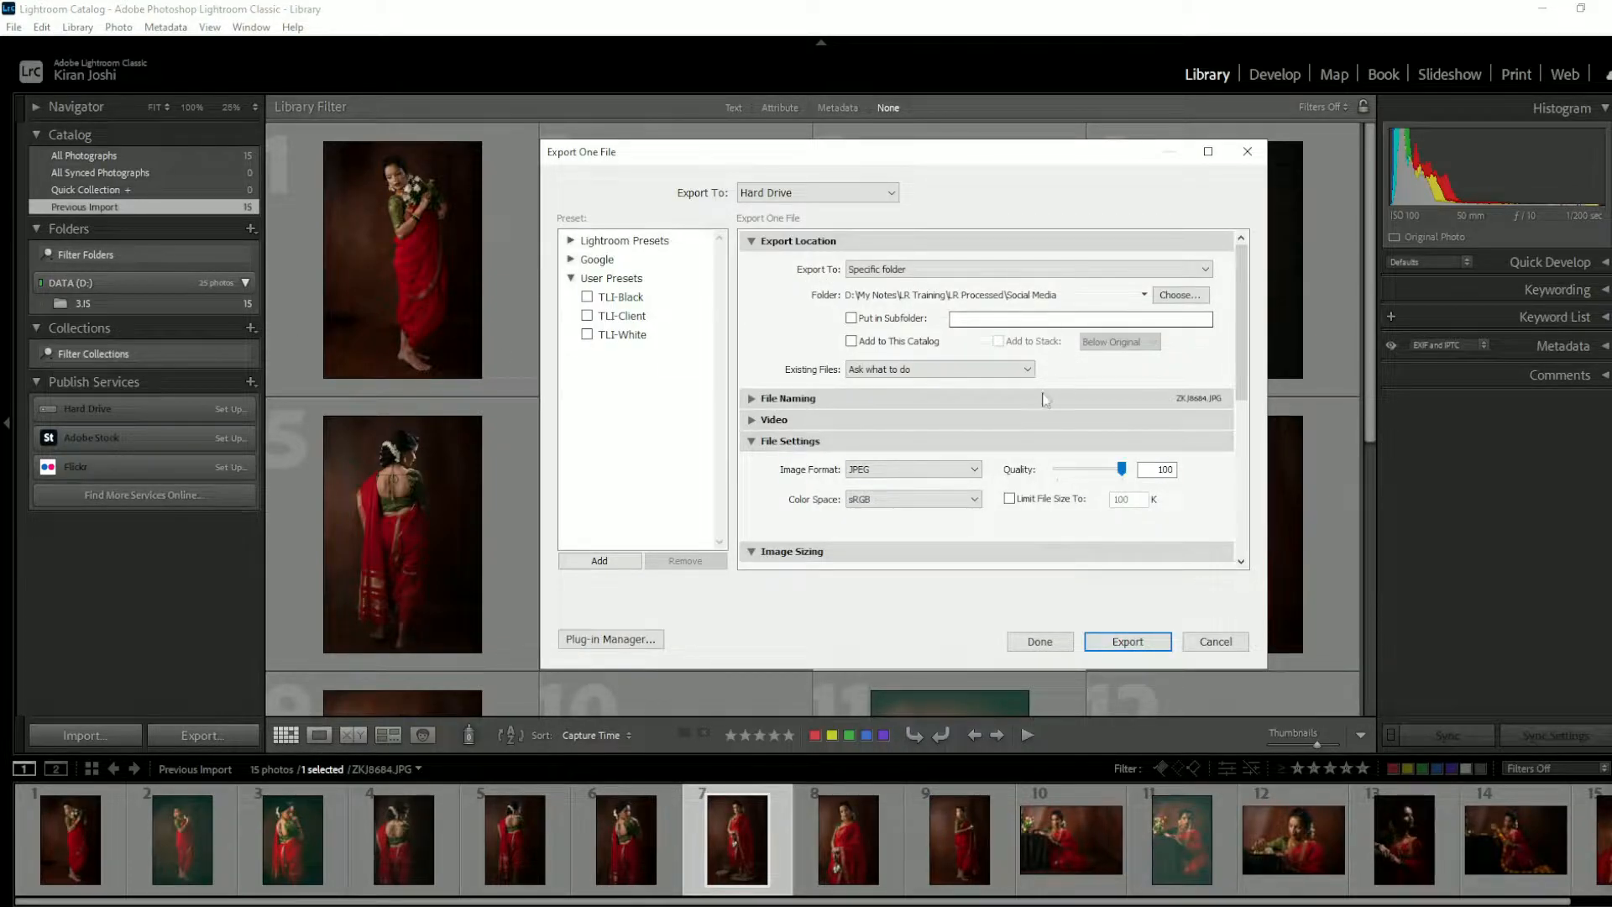
left_click(750, 241)
left_click(751, 305)
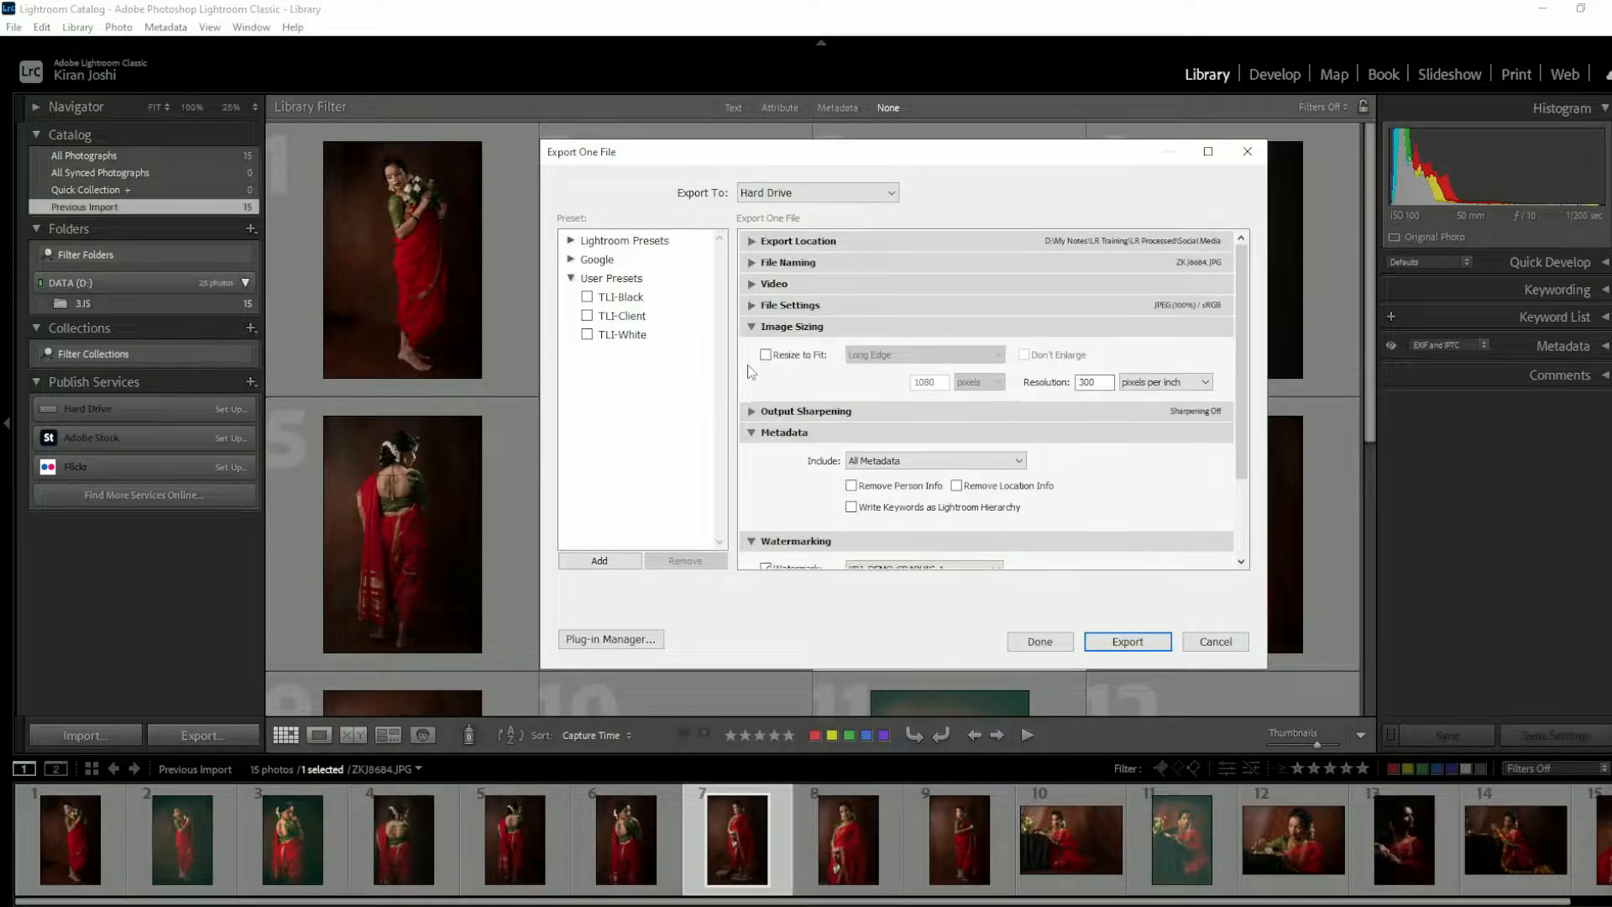
left_click(751, 326)
left_click(751, 369)
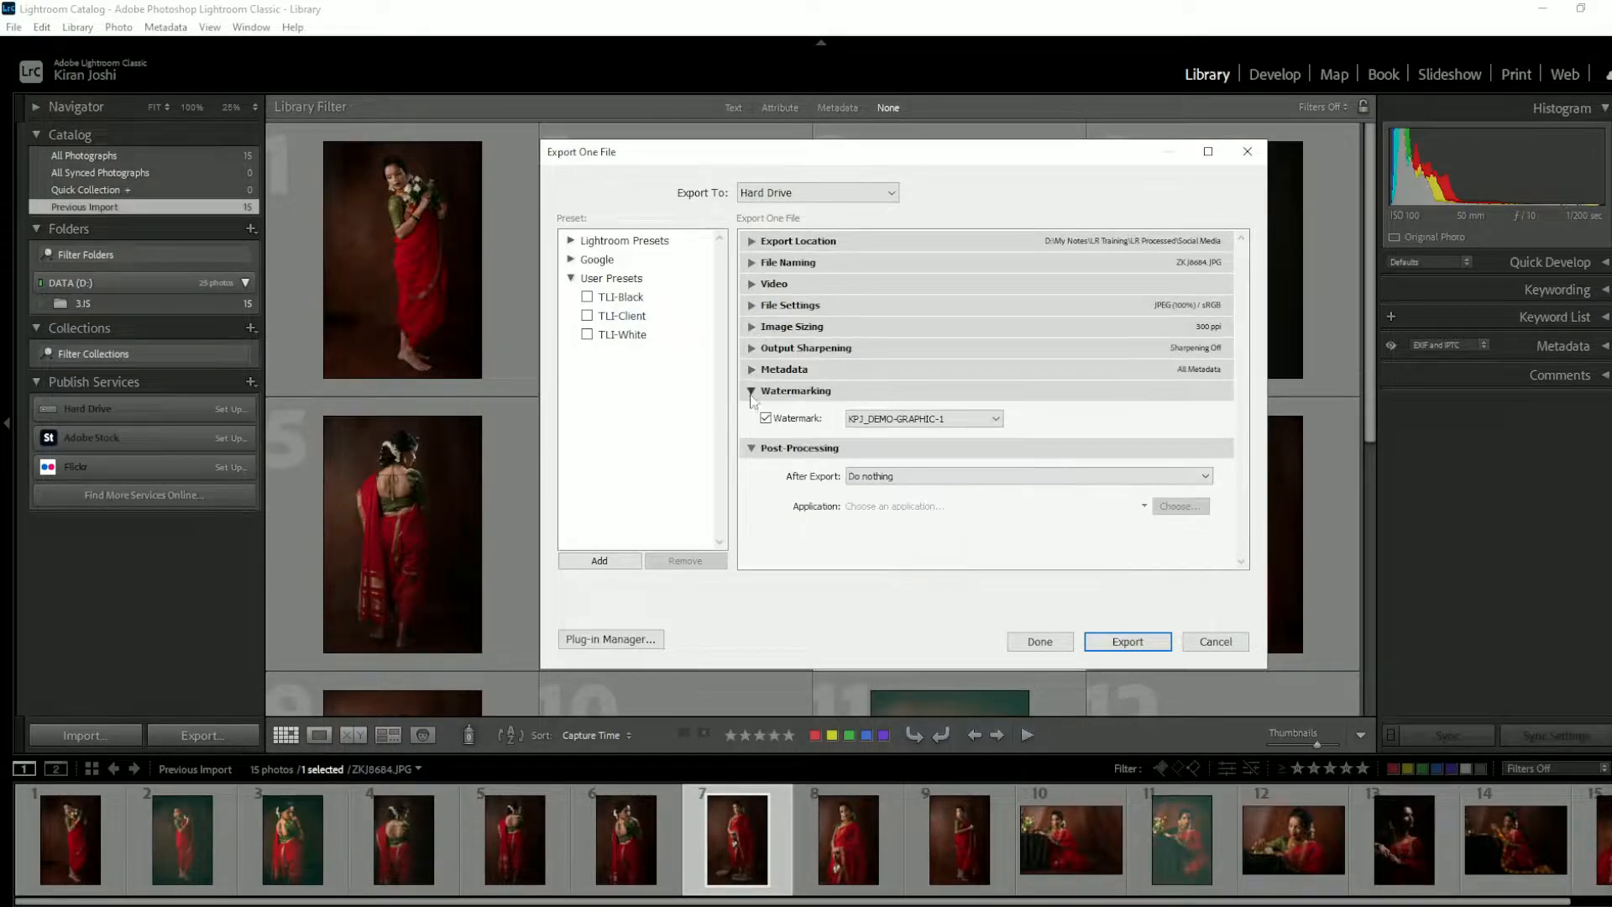
left_click(752, 393)
left_click(751, 412)
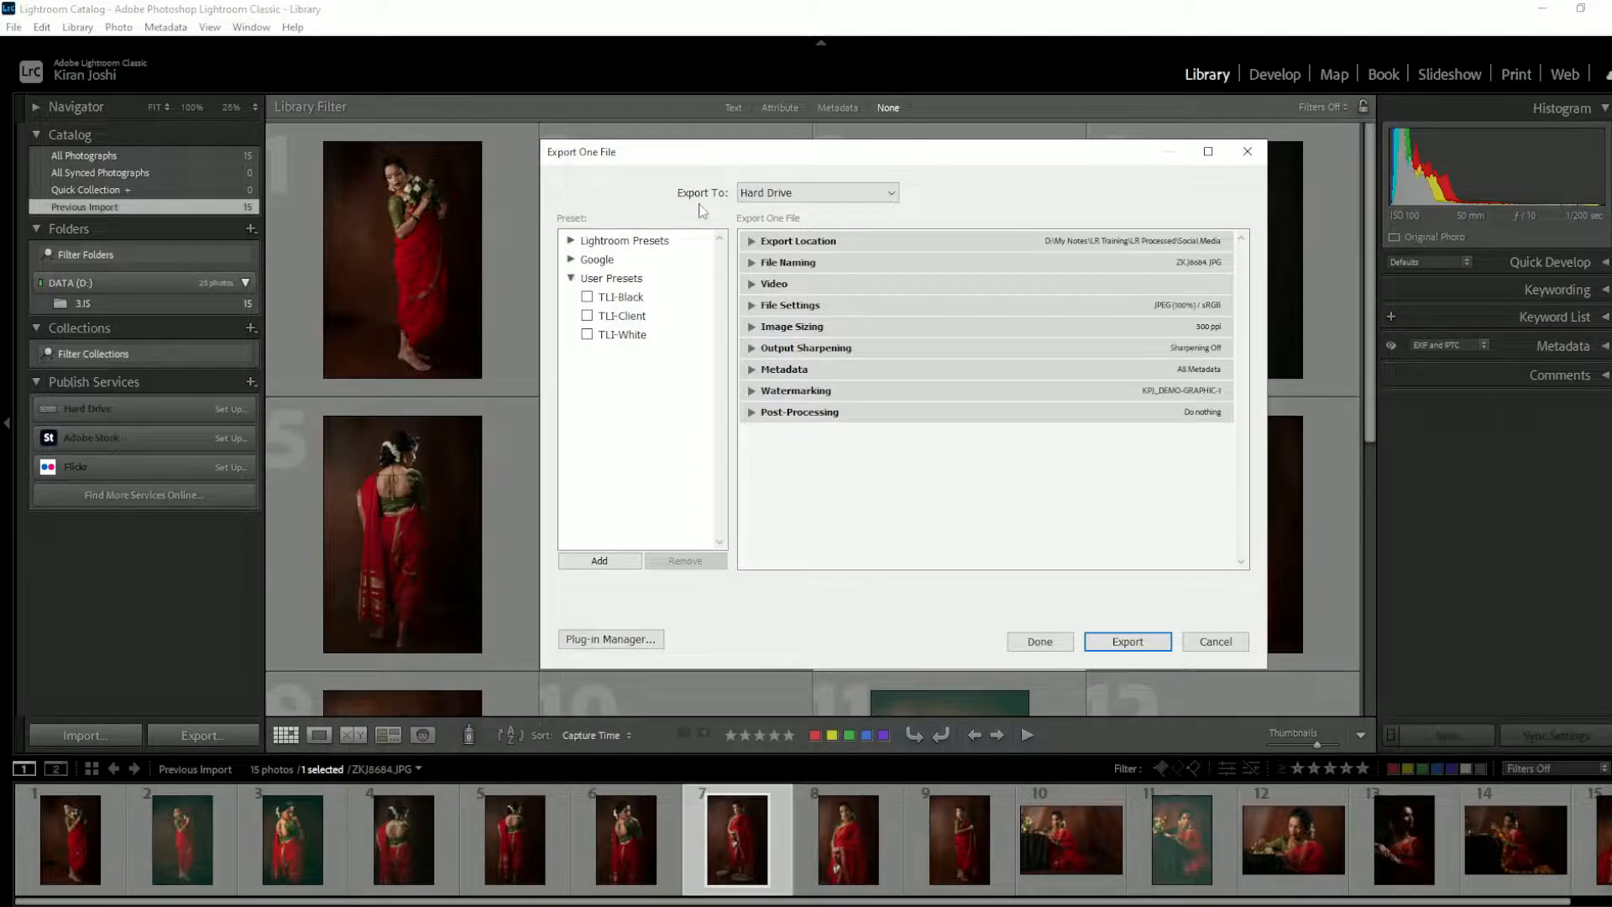
Step: Choose Hard Drive as the export destination and Specific folder as the export location
left_click(764, 200)
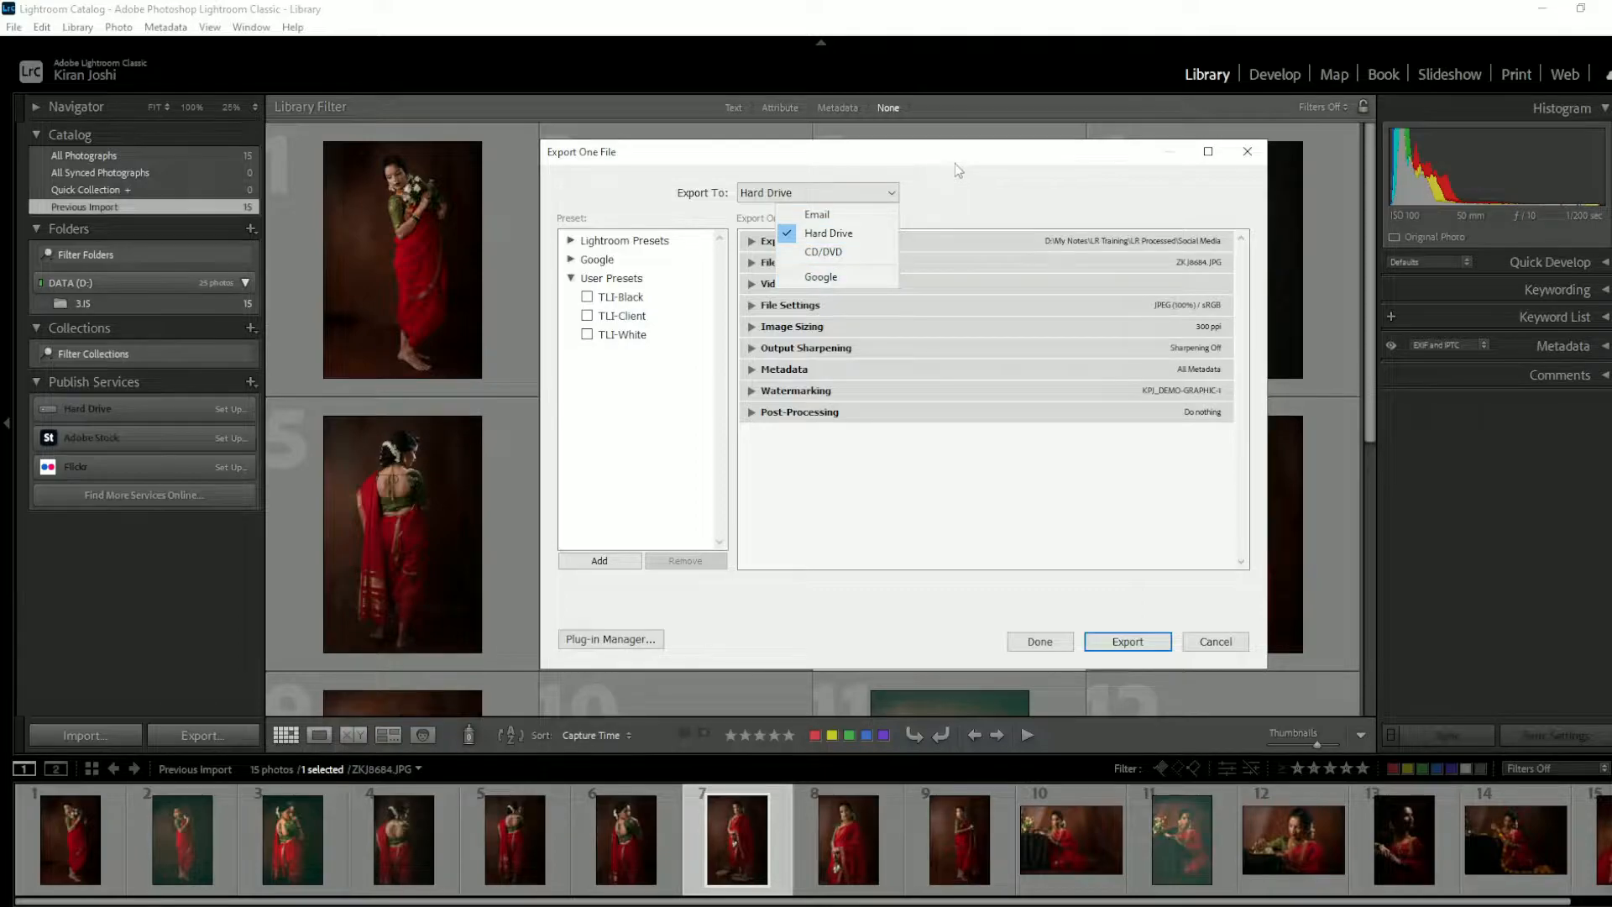
left_click(821, 242)
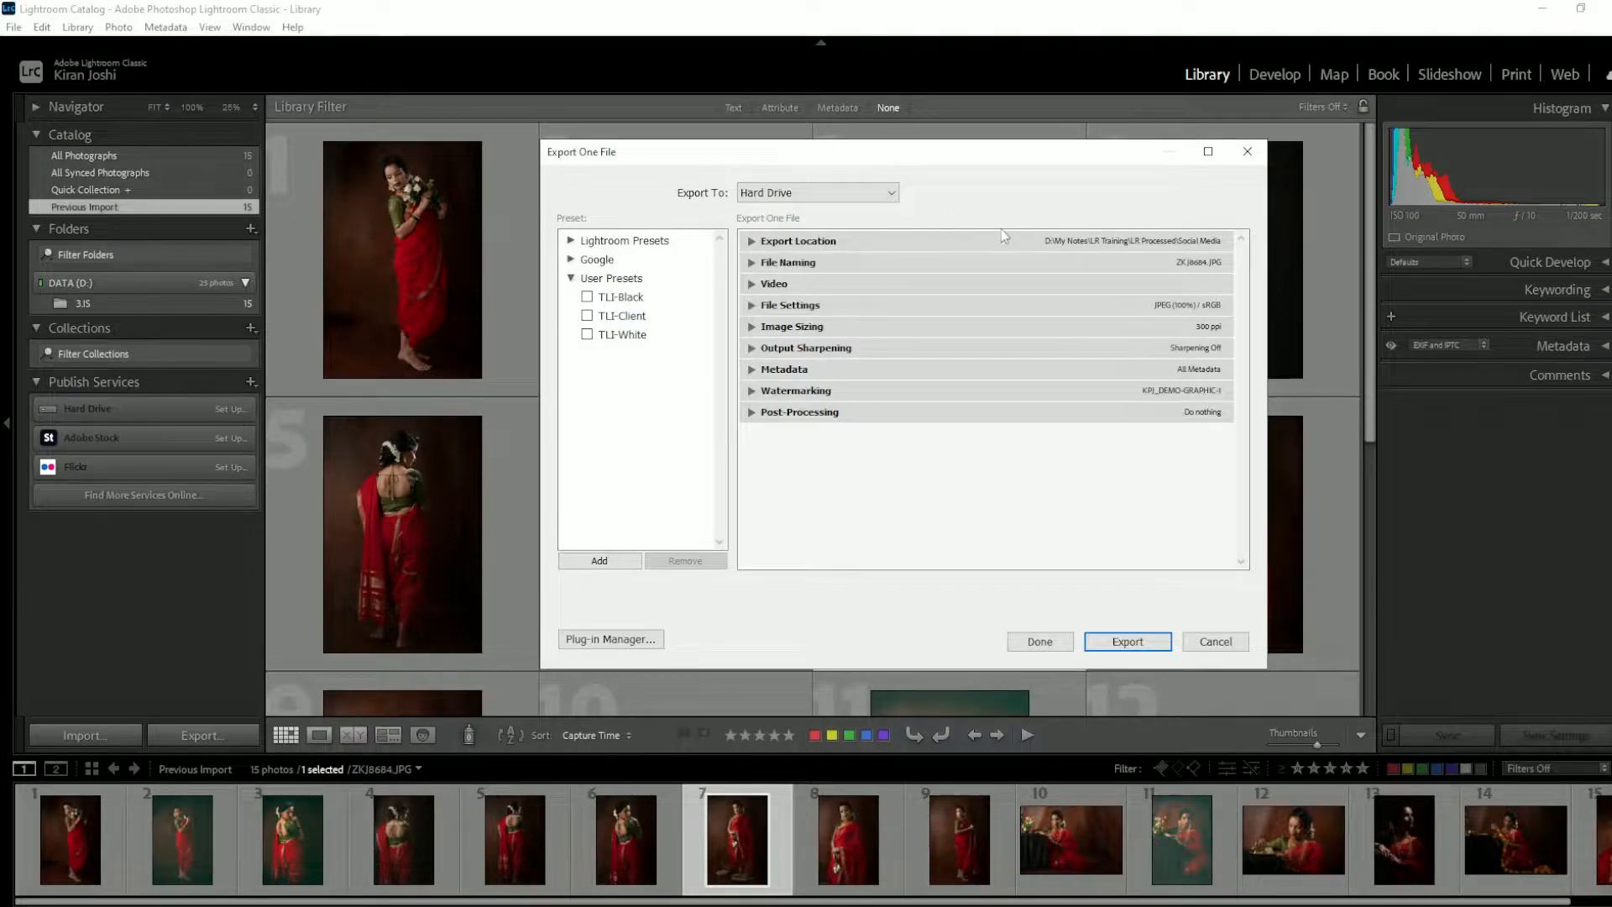
left_click(750, 246)
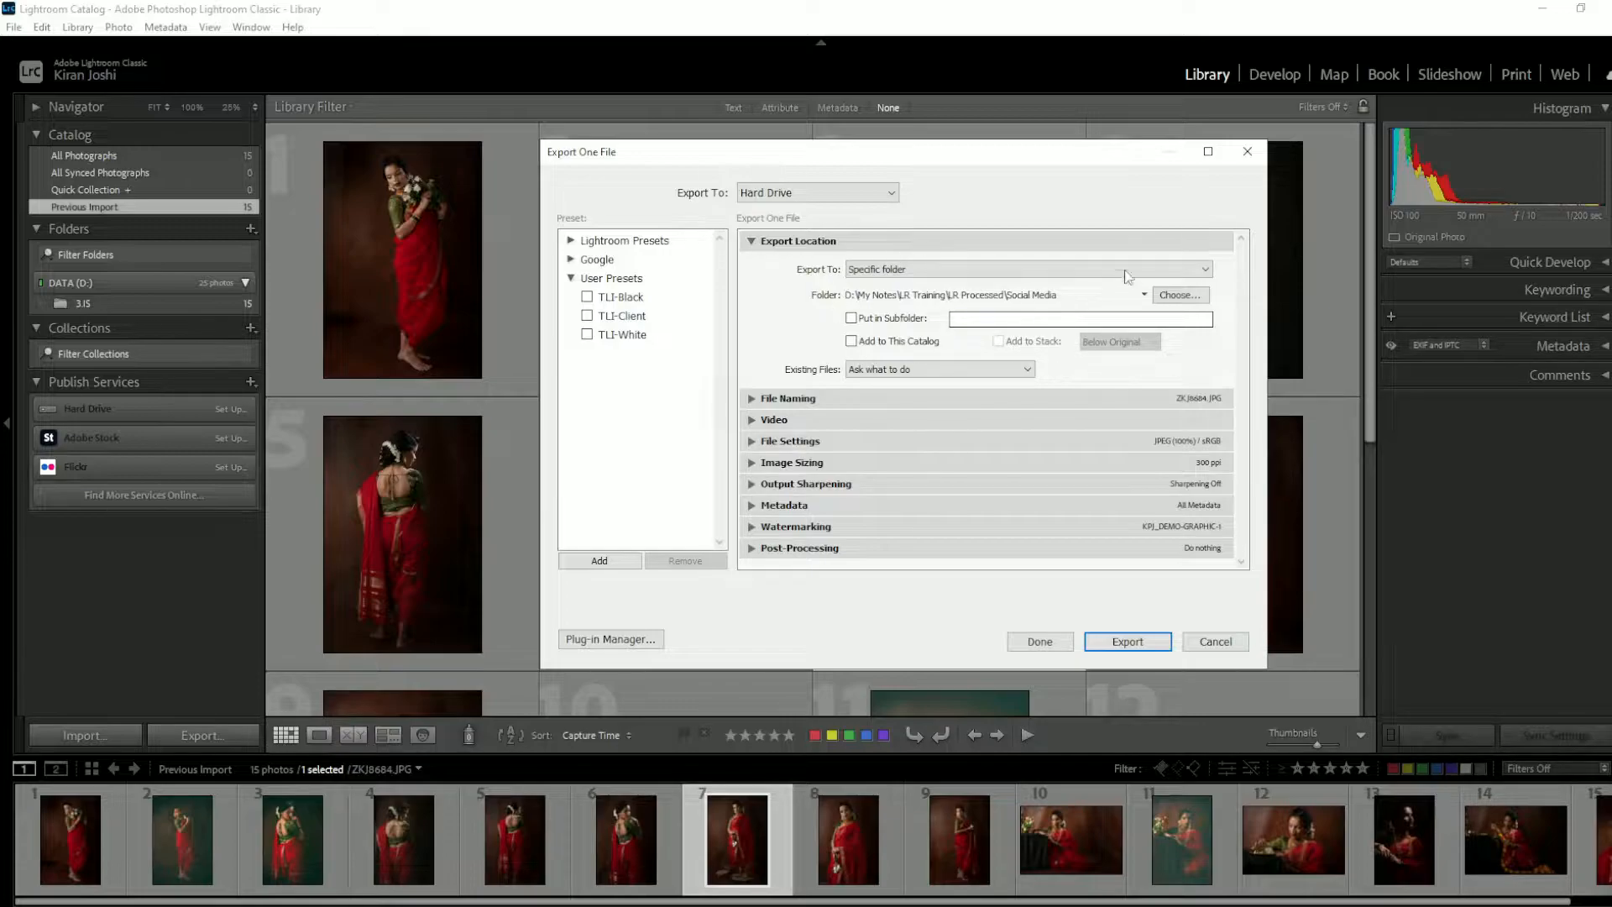
left_click(993, 269)
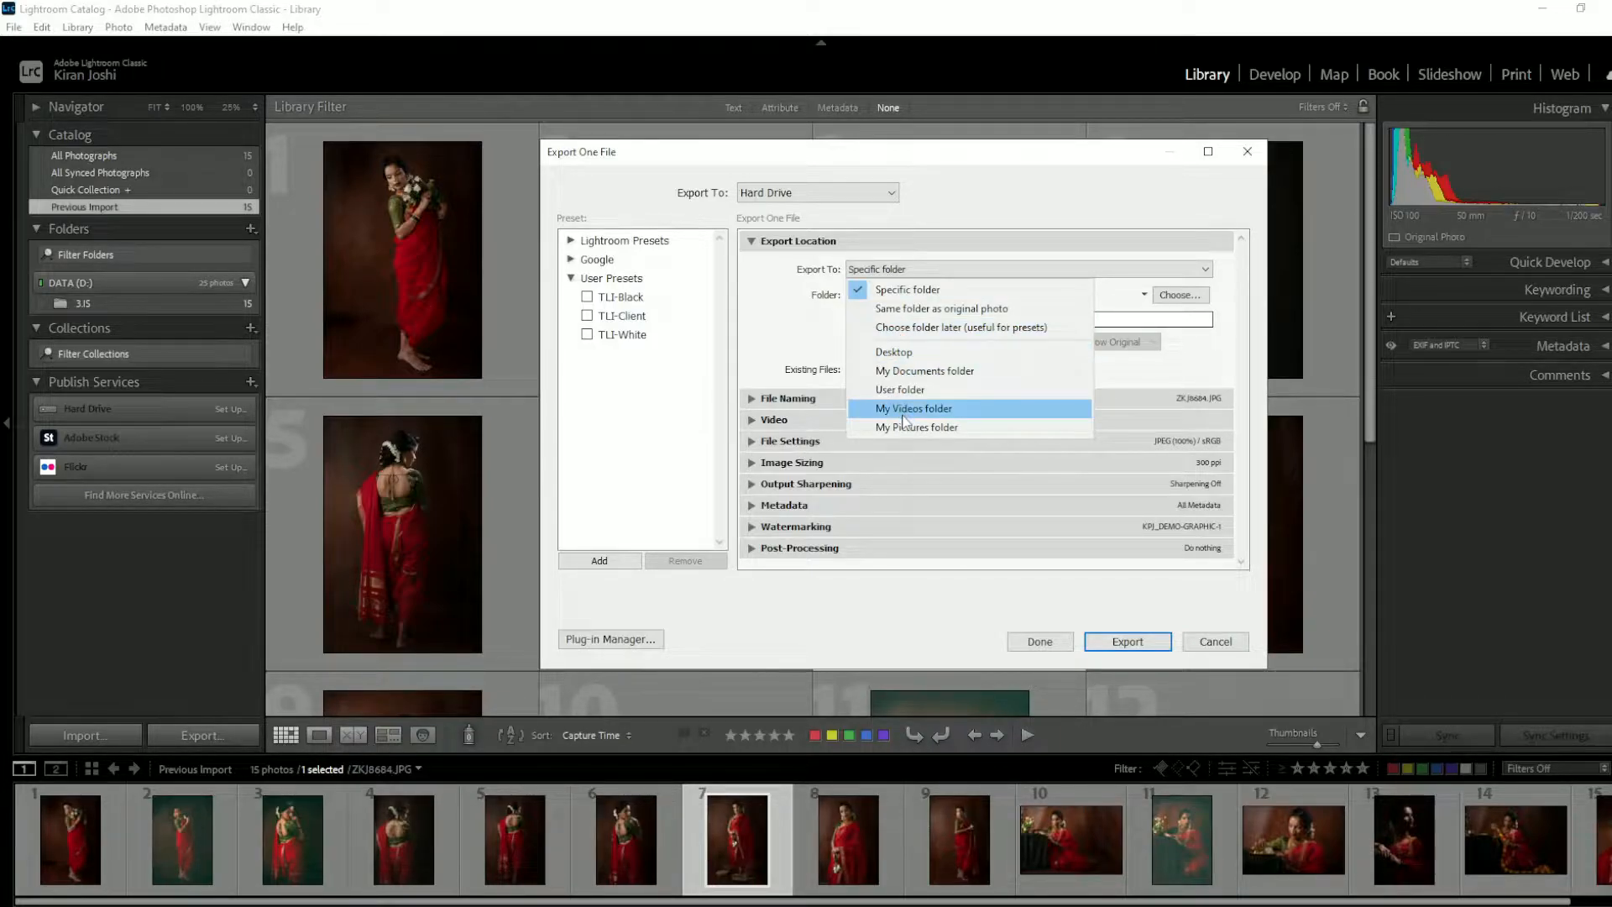
left_click(914, 293)
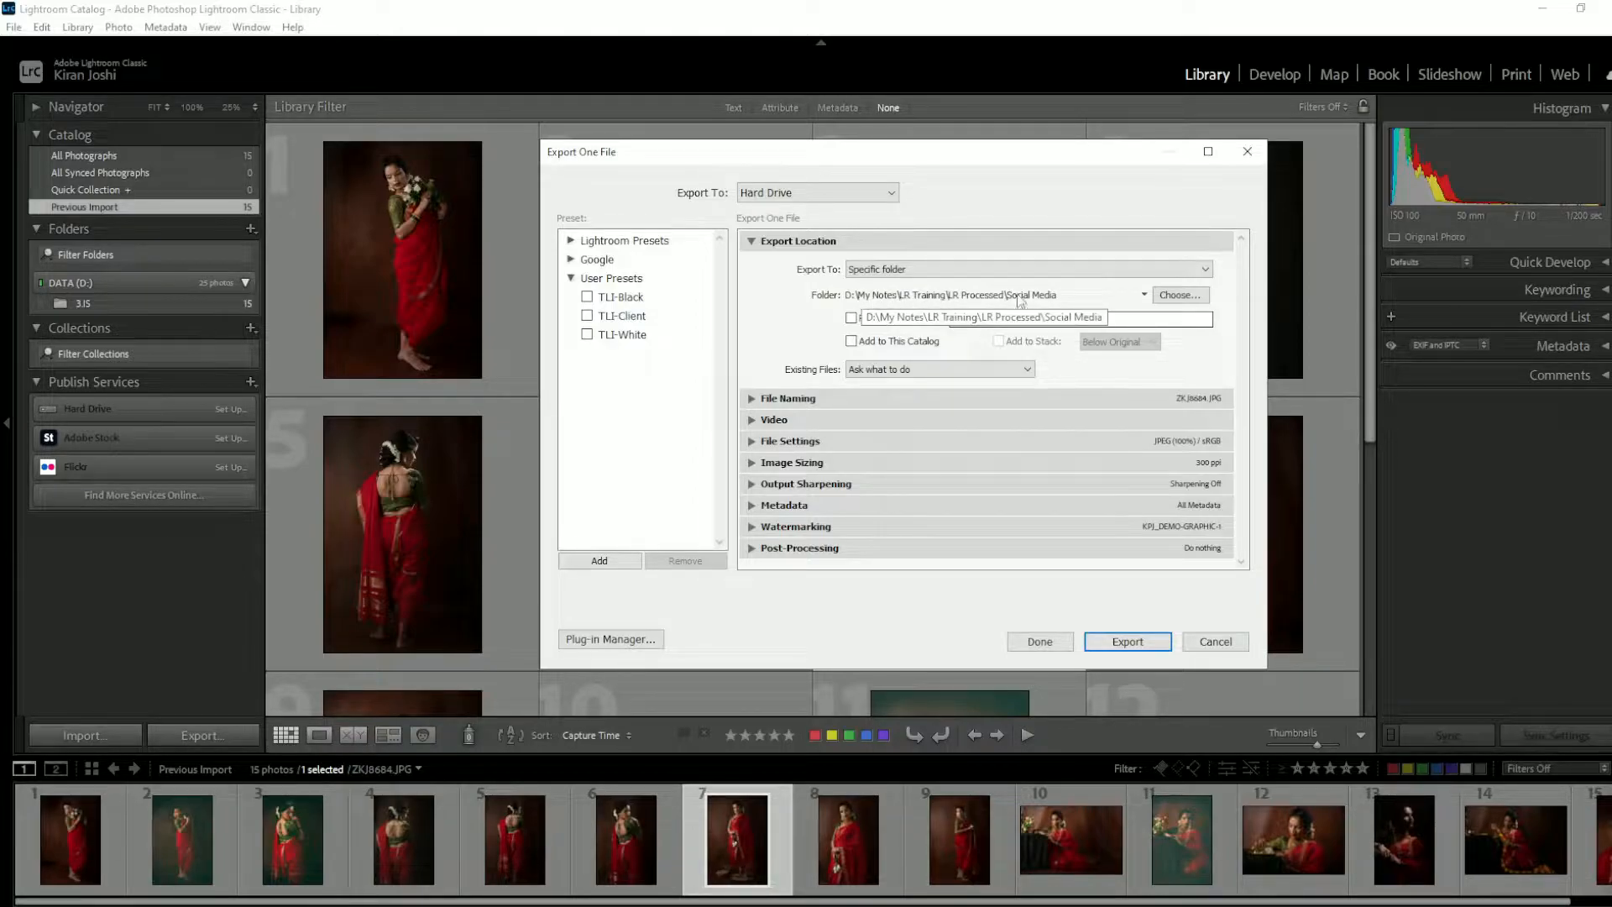
Step: Browse for a destination folder and select Desktop for the exported file
left_click(1145, 298)
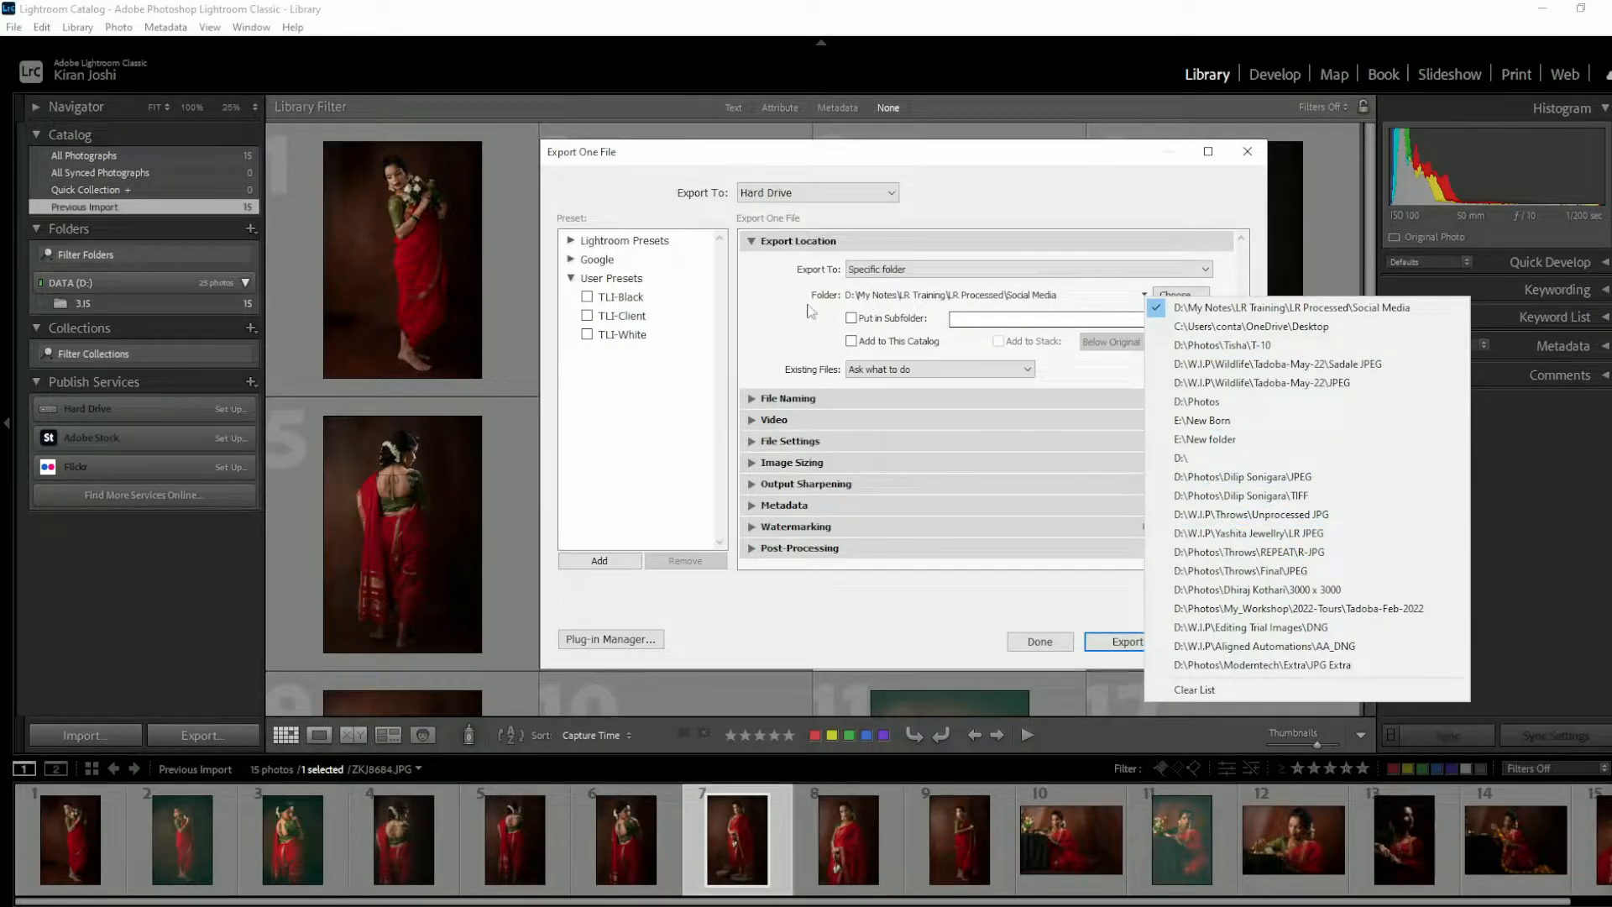
left_click(1209, 297)
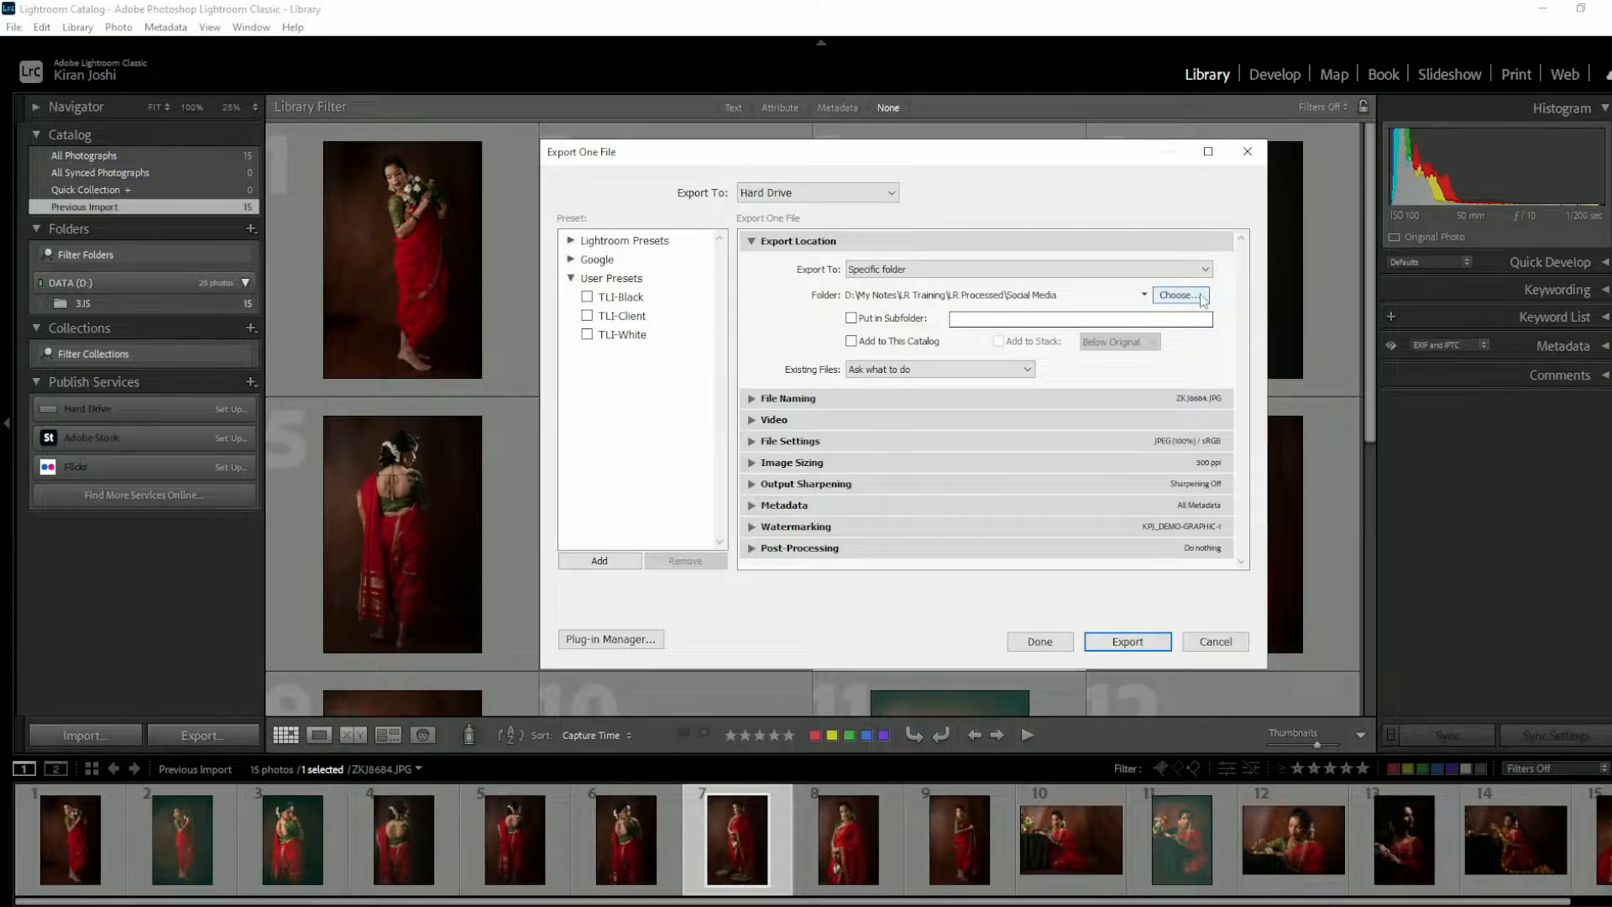
left_click(1202, 298)
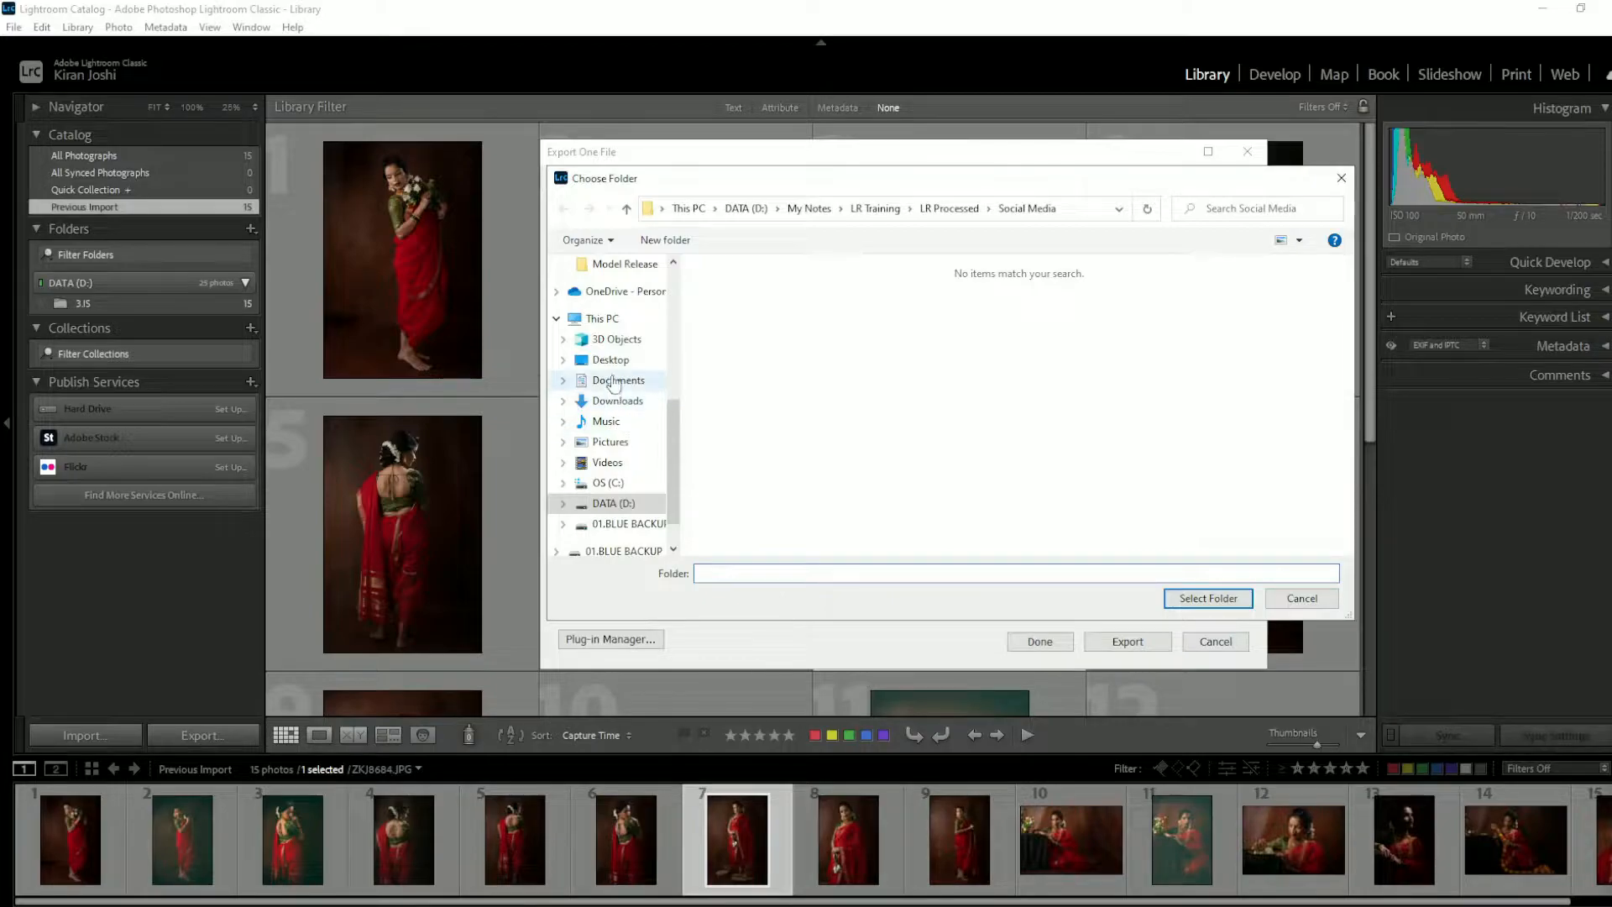
left_click(610, 363)
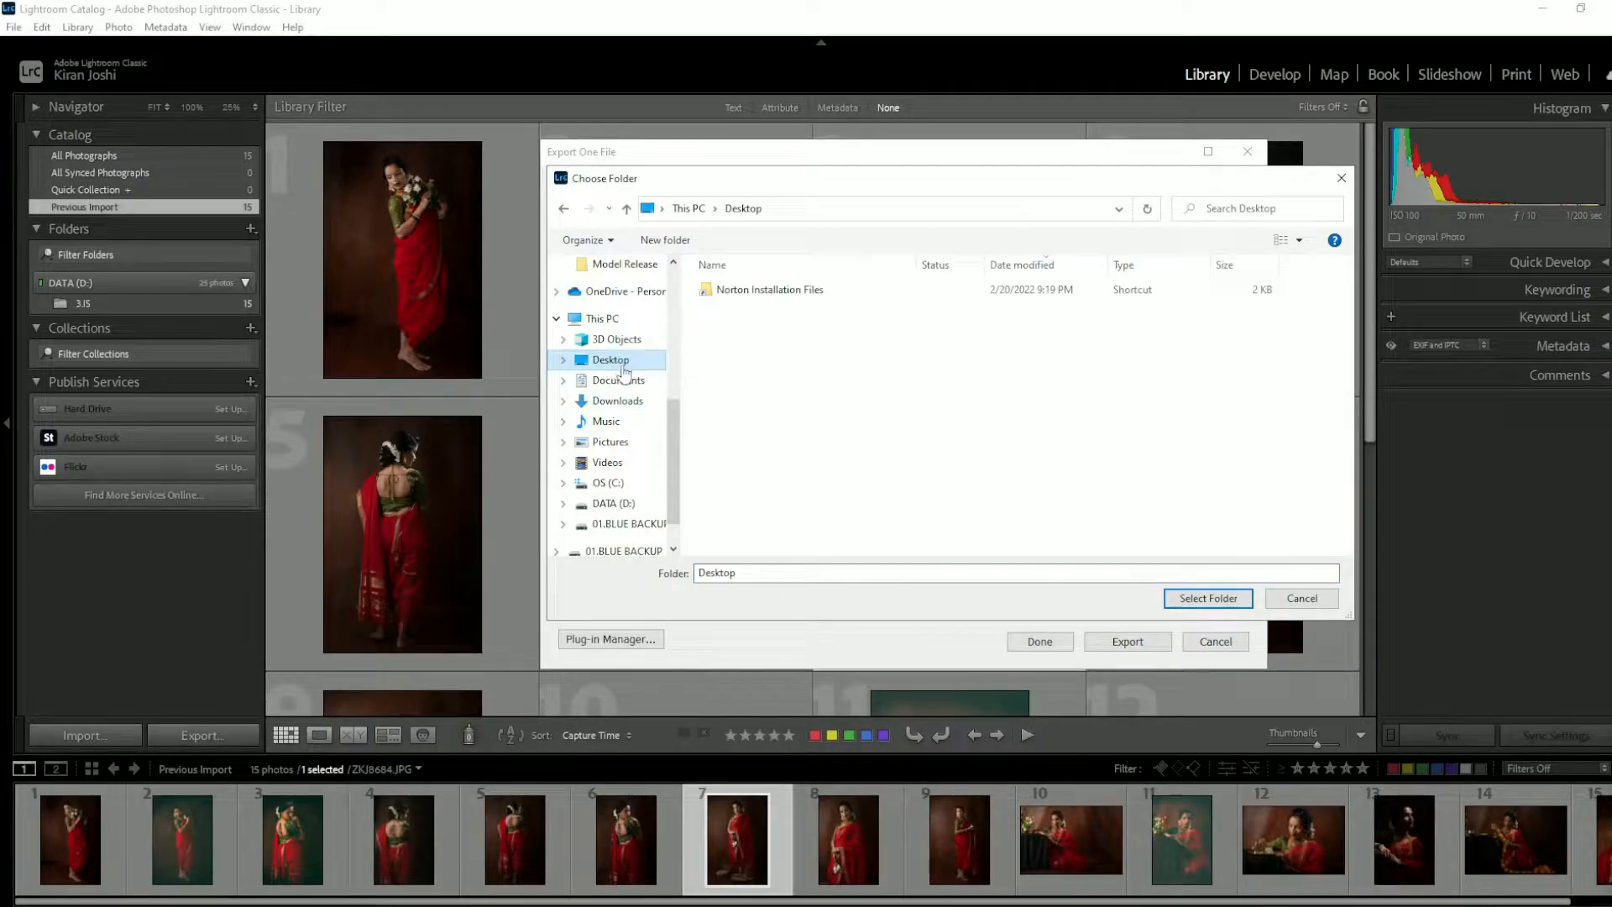
left_click(1202, 601)
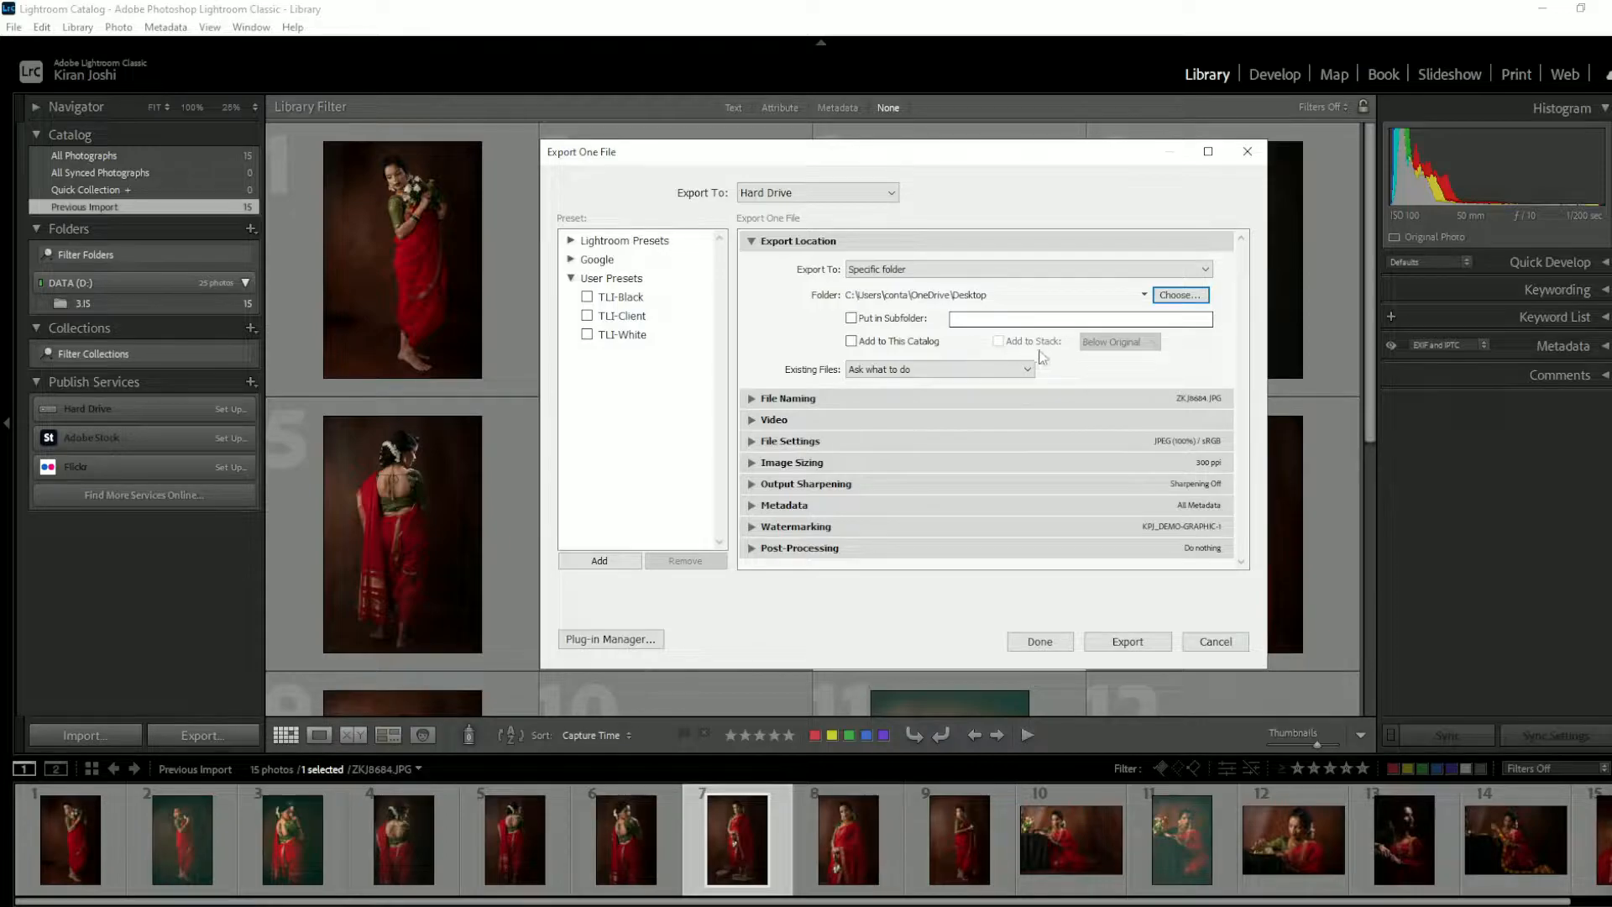
Step: Enable placing the export in a subfolder and name it DEMO
left_click(882, 324)
left_click(975, 324)
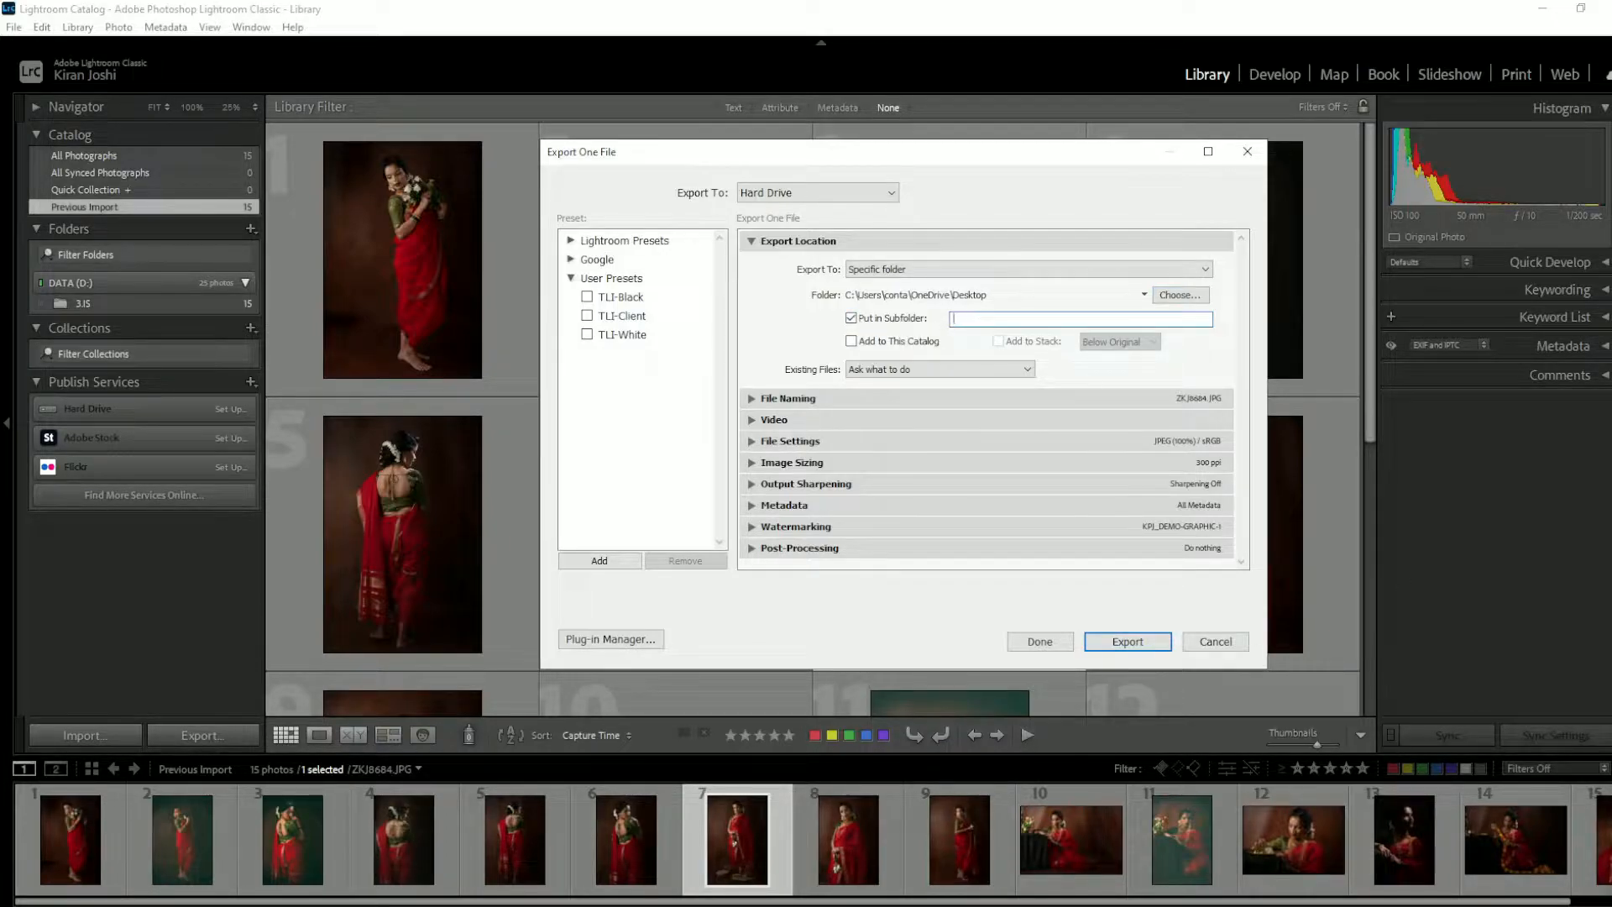
type("DEMO")
Step: Review the options for handling existing files and select Ask what to do
left_click(878, 374)
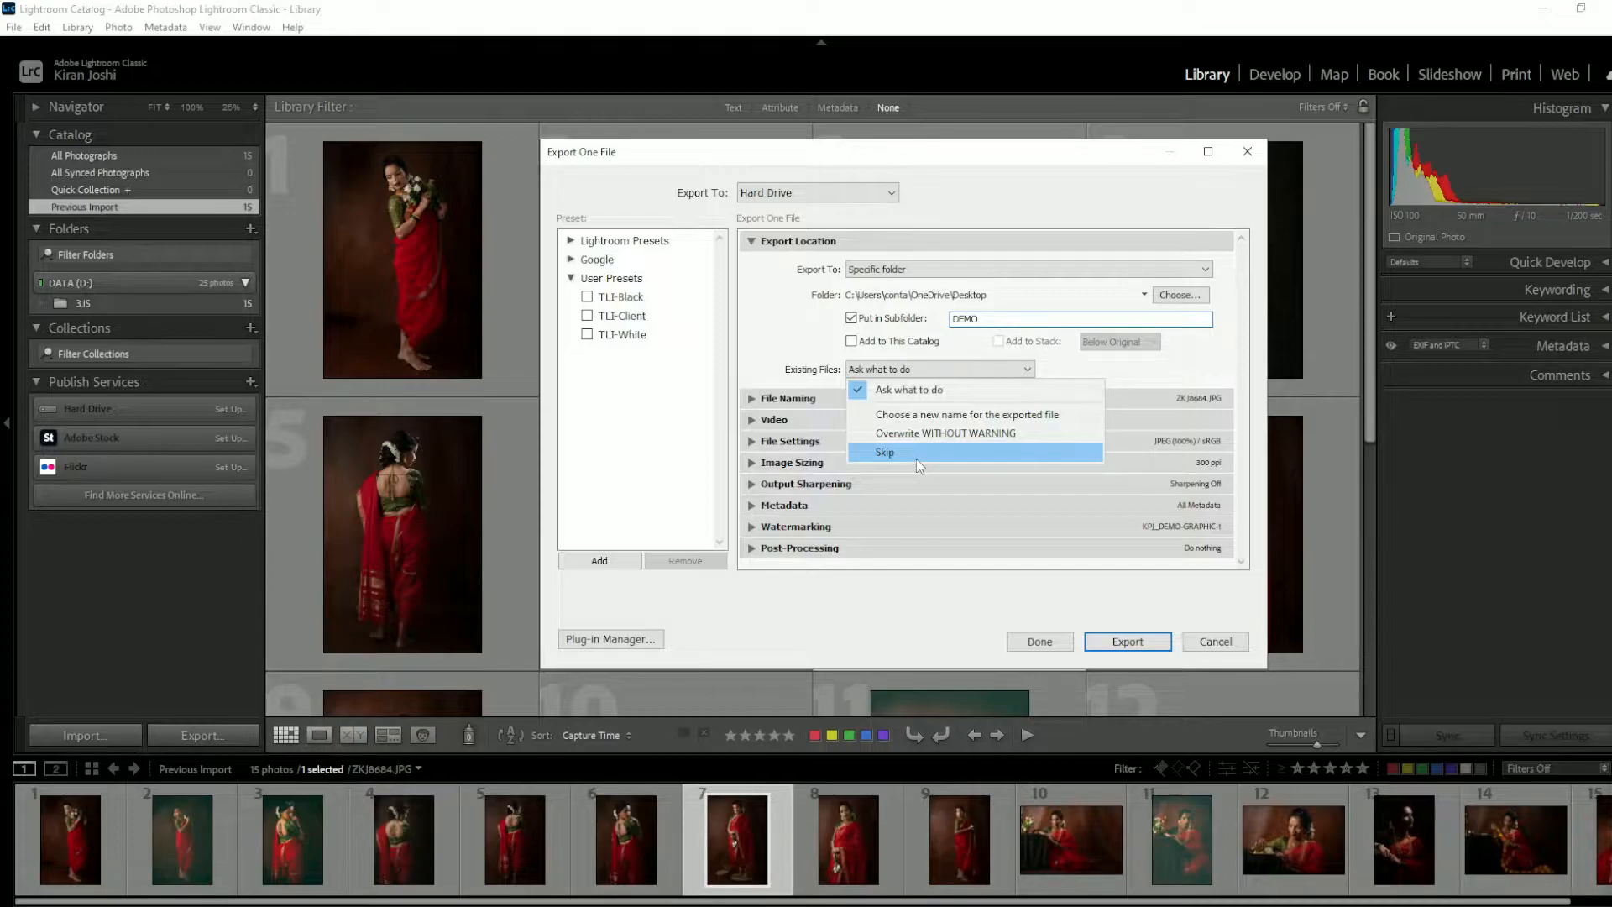
left_click(909, 394)
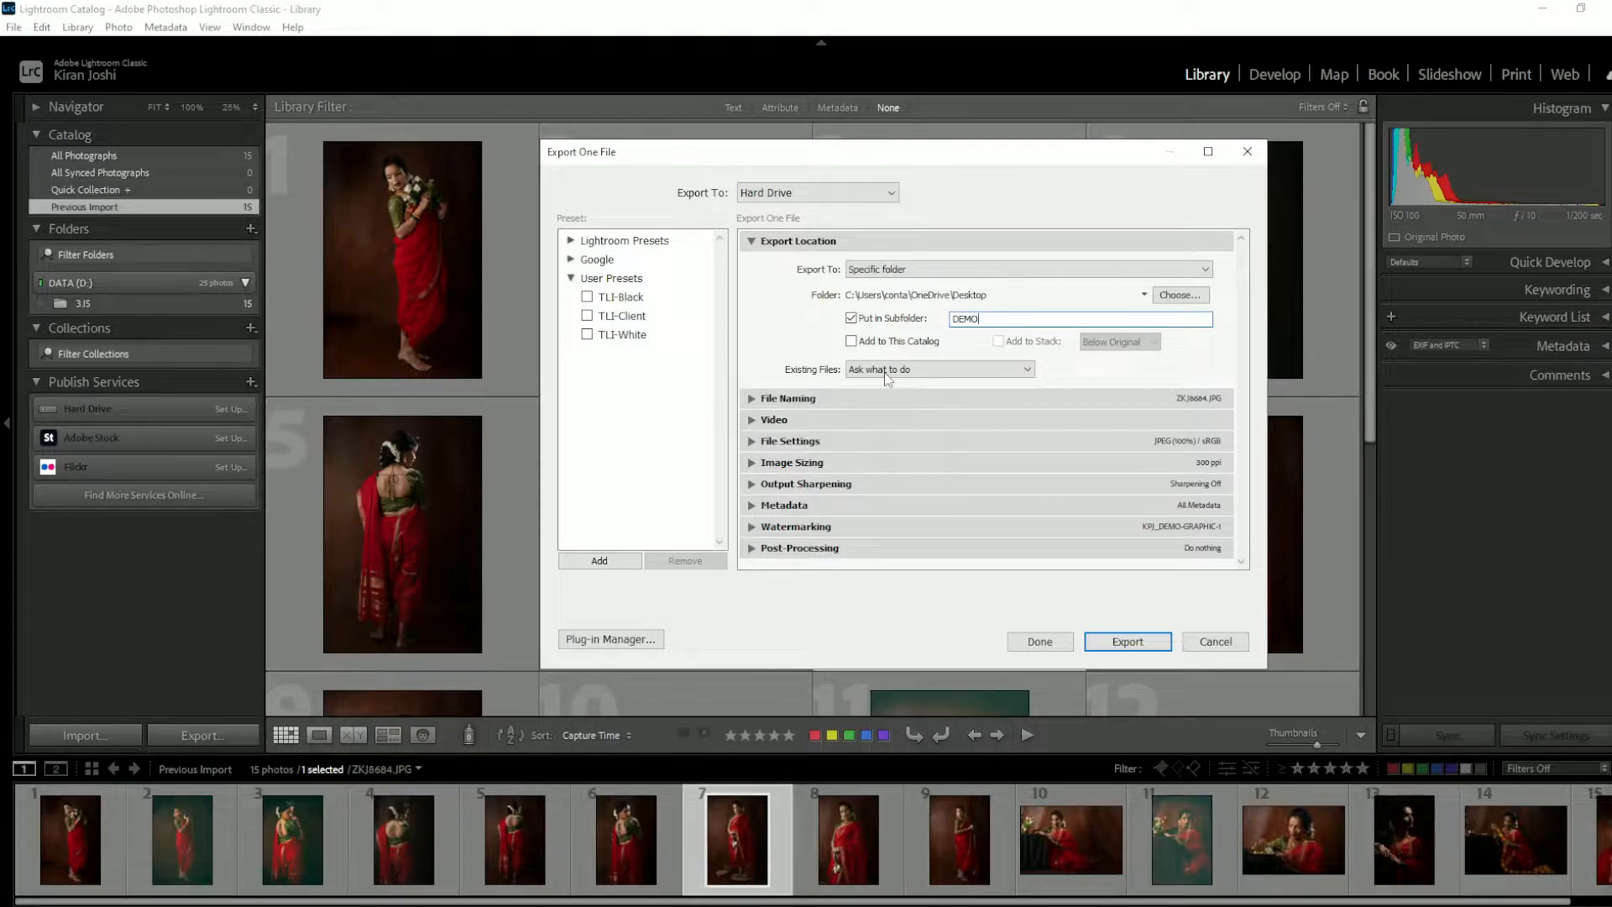
left_click(886, 377)
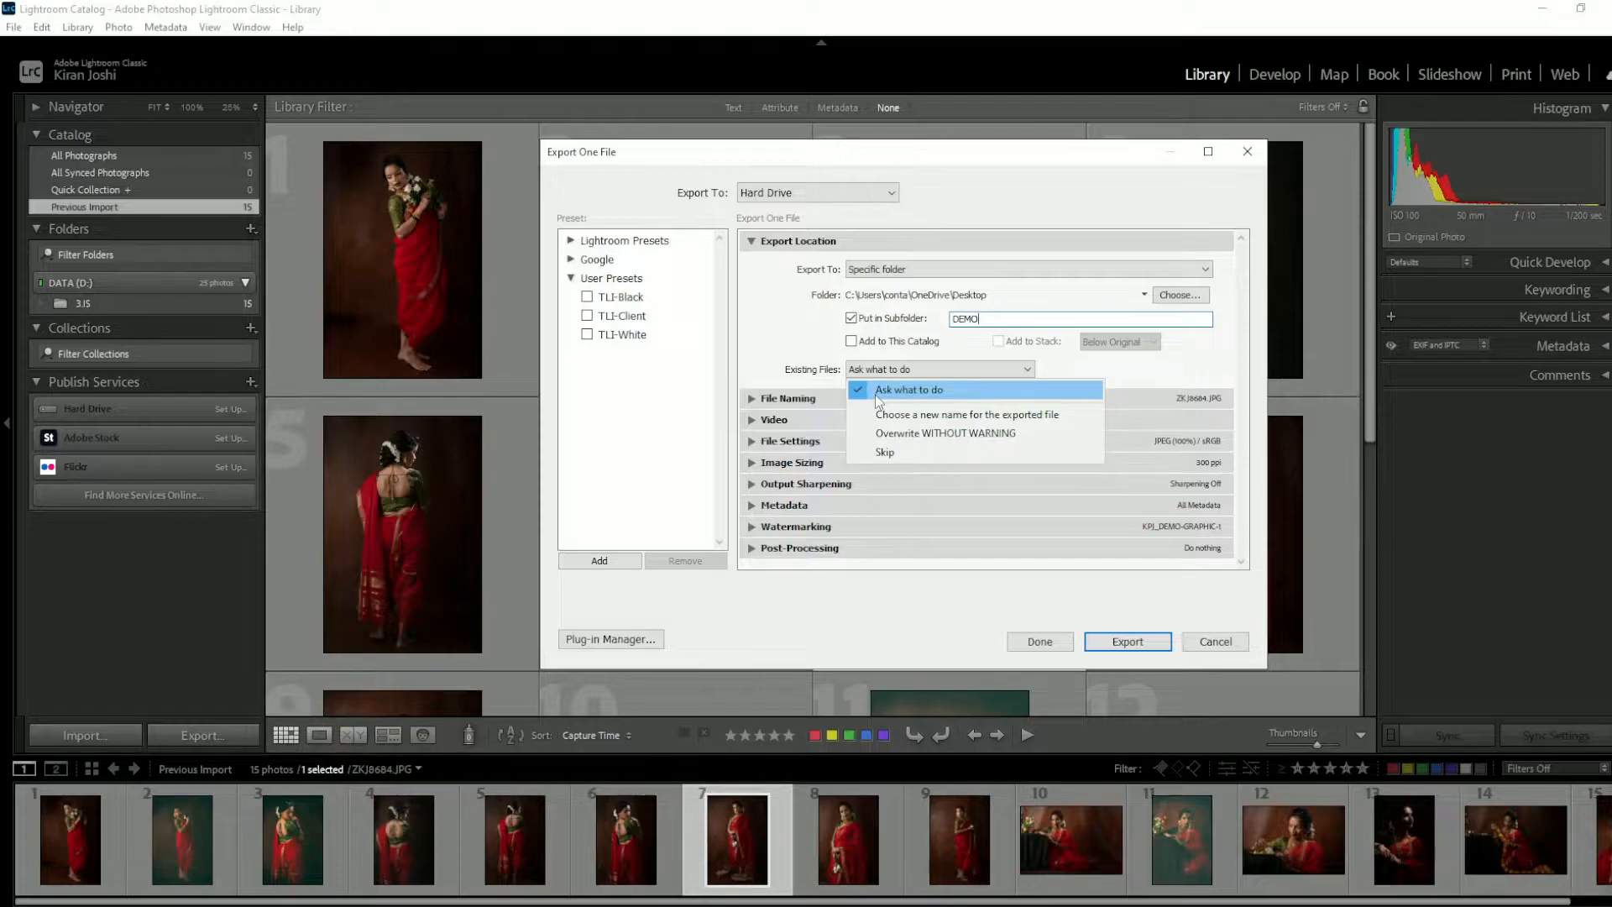
left_click(888, 391)
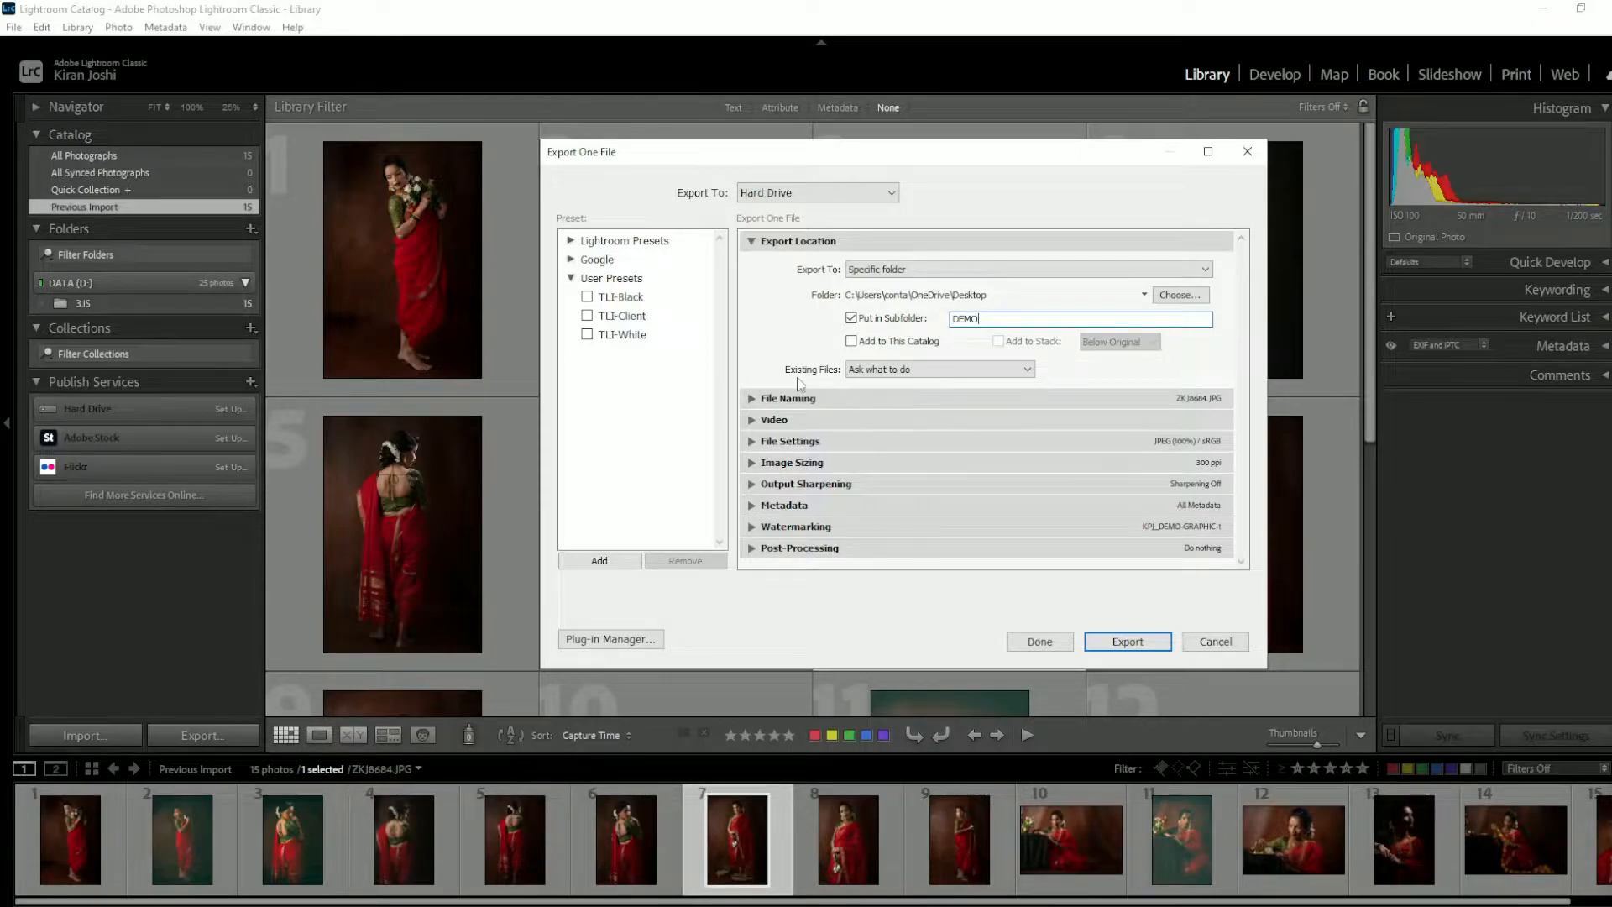
Step: Enable renaming of exported files with Custom Name - Original File Number, and view its filename template without editing it
left_click(752, 399)
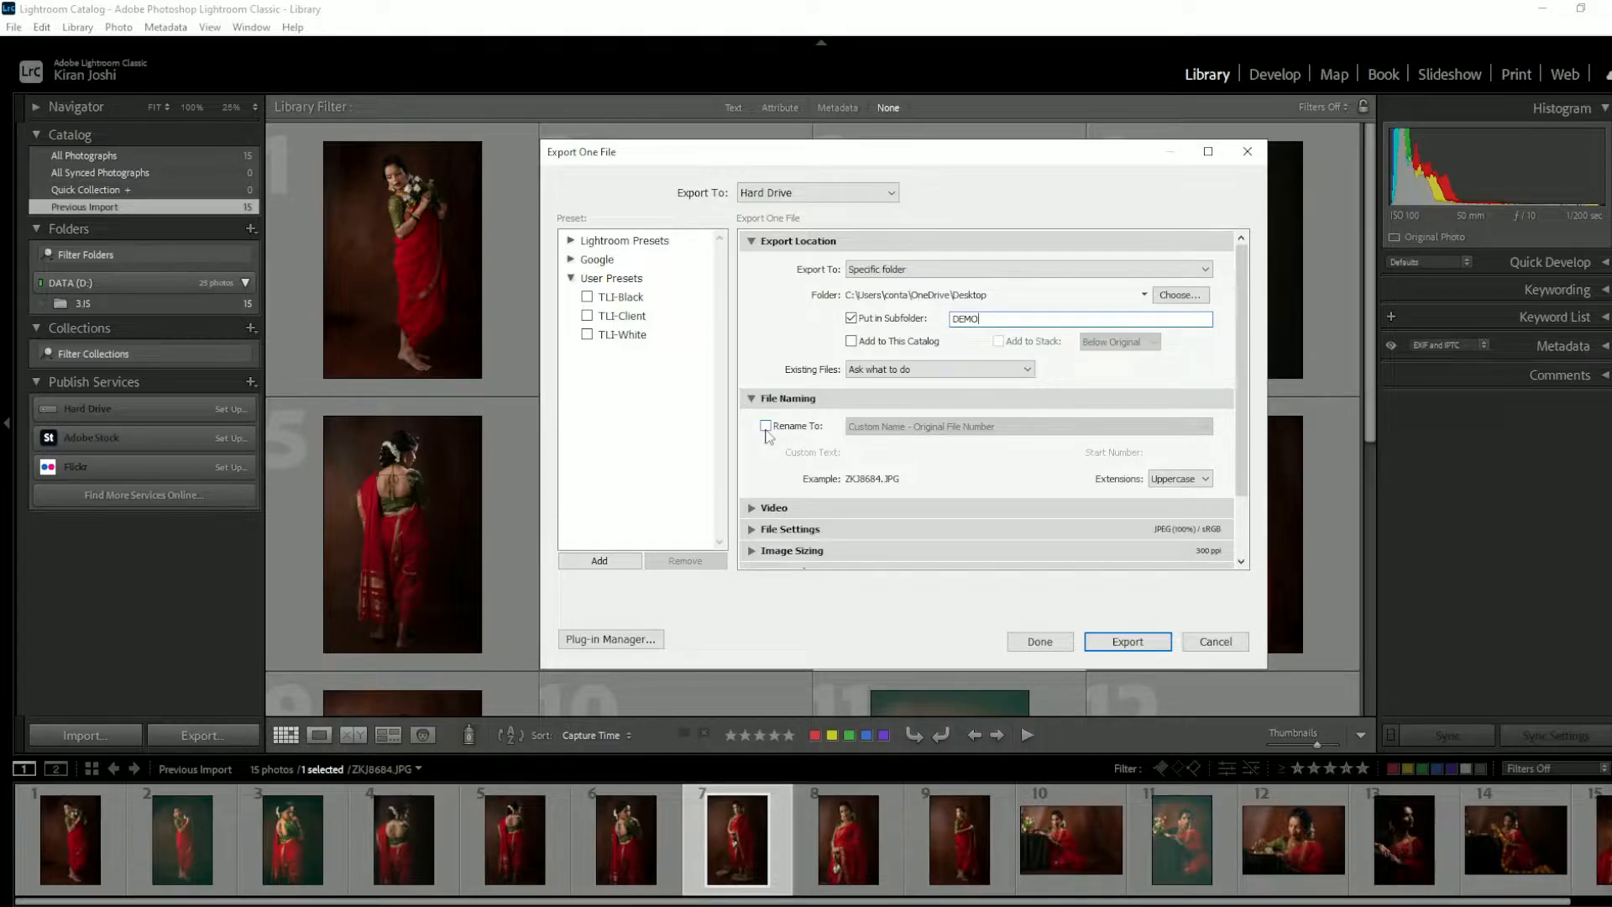
left_click(765, 426)
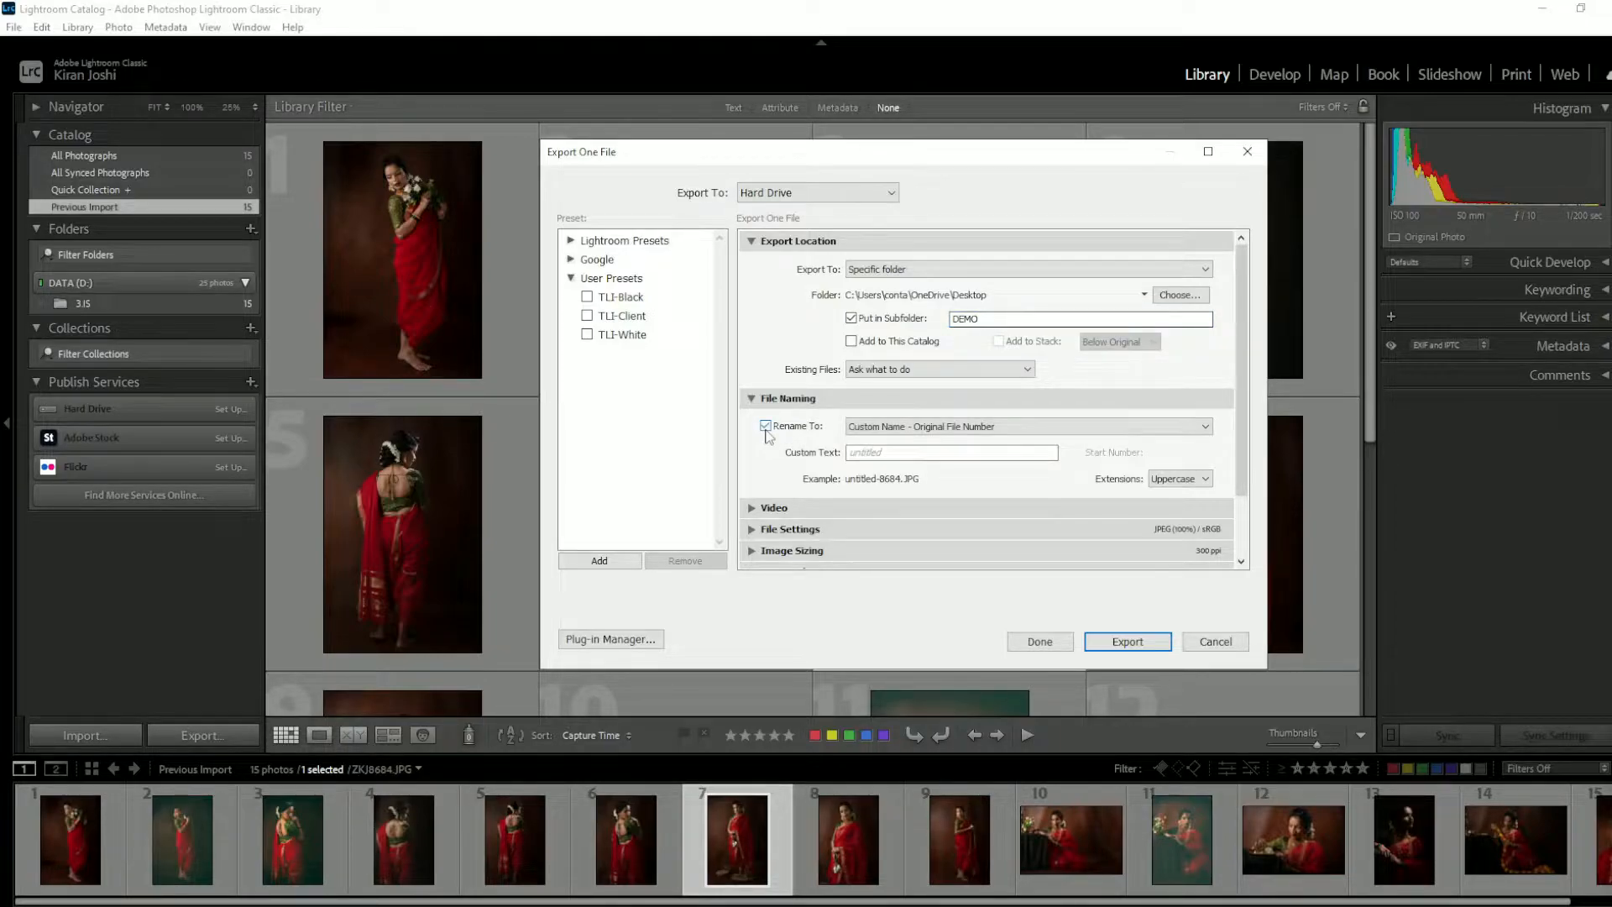
left_click(915, 434)
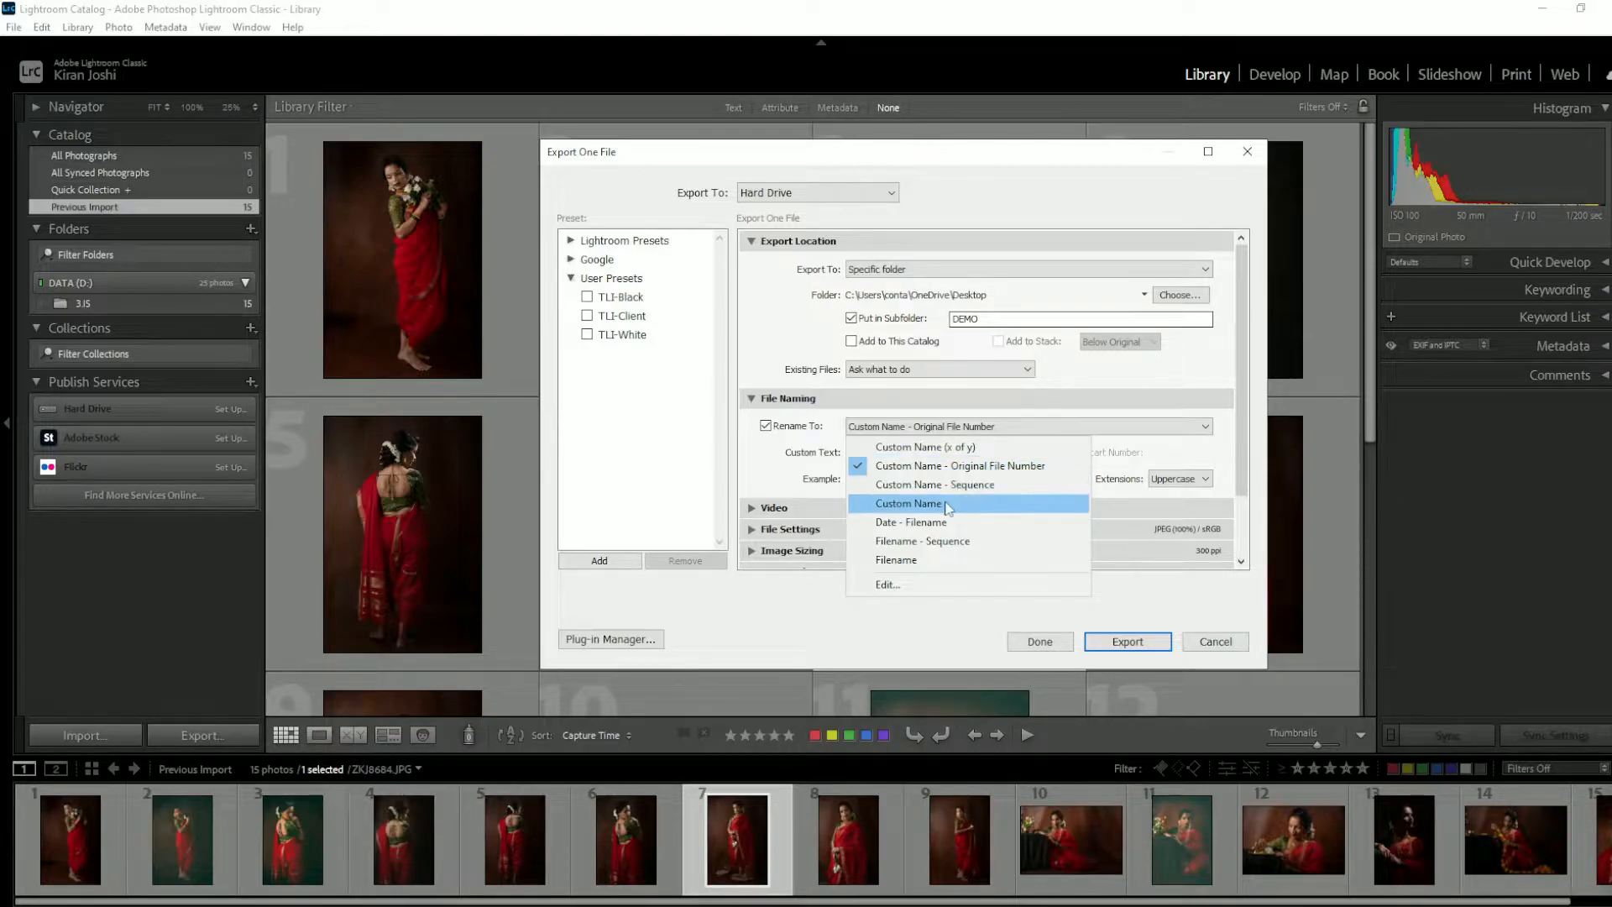
left_click(905, 587)
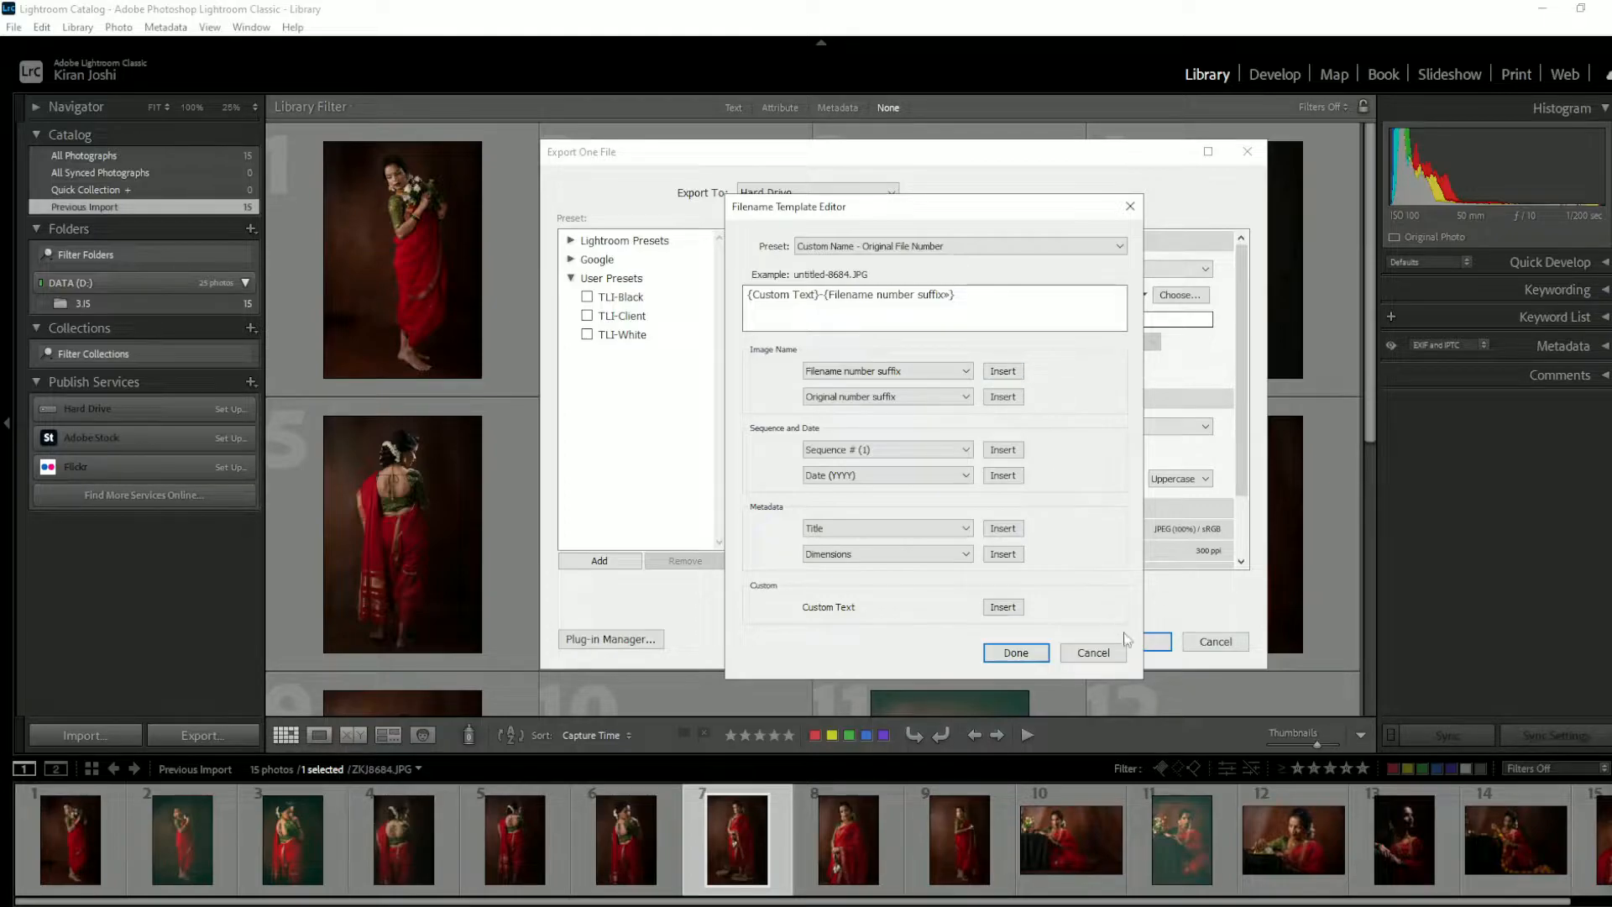
left_click(1091, 653)
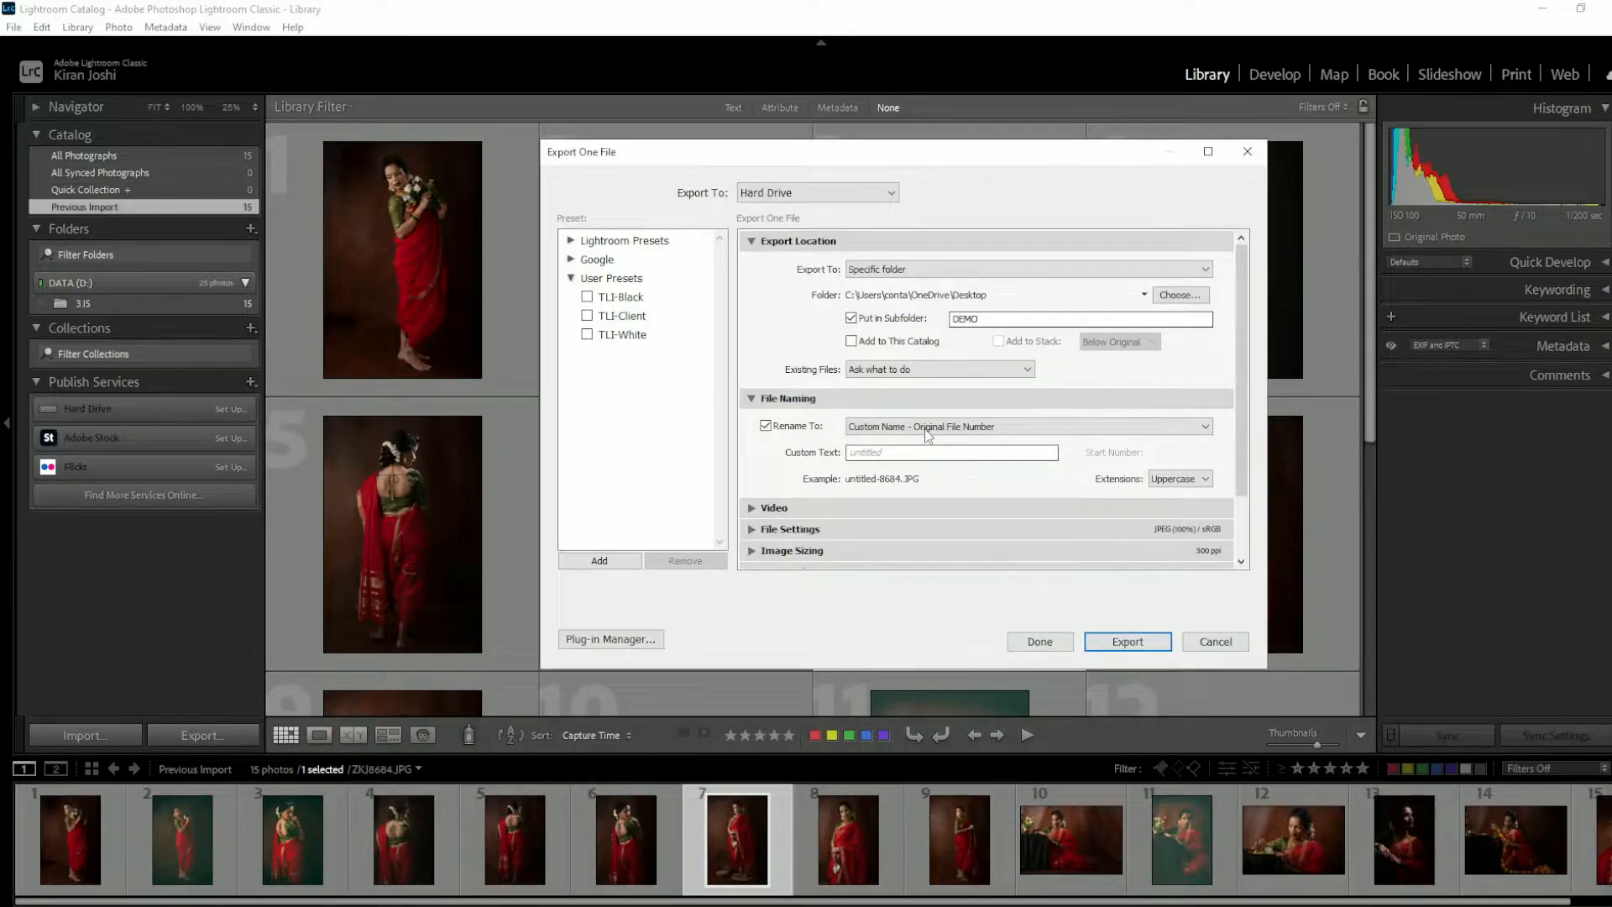
Step: Switch the file naming template to Custom Name (x of y) and enter the photographer's first name as custom text
left_click(924, 429)
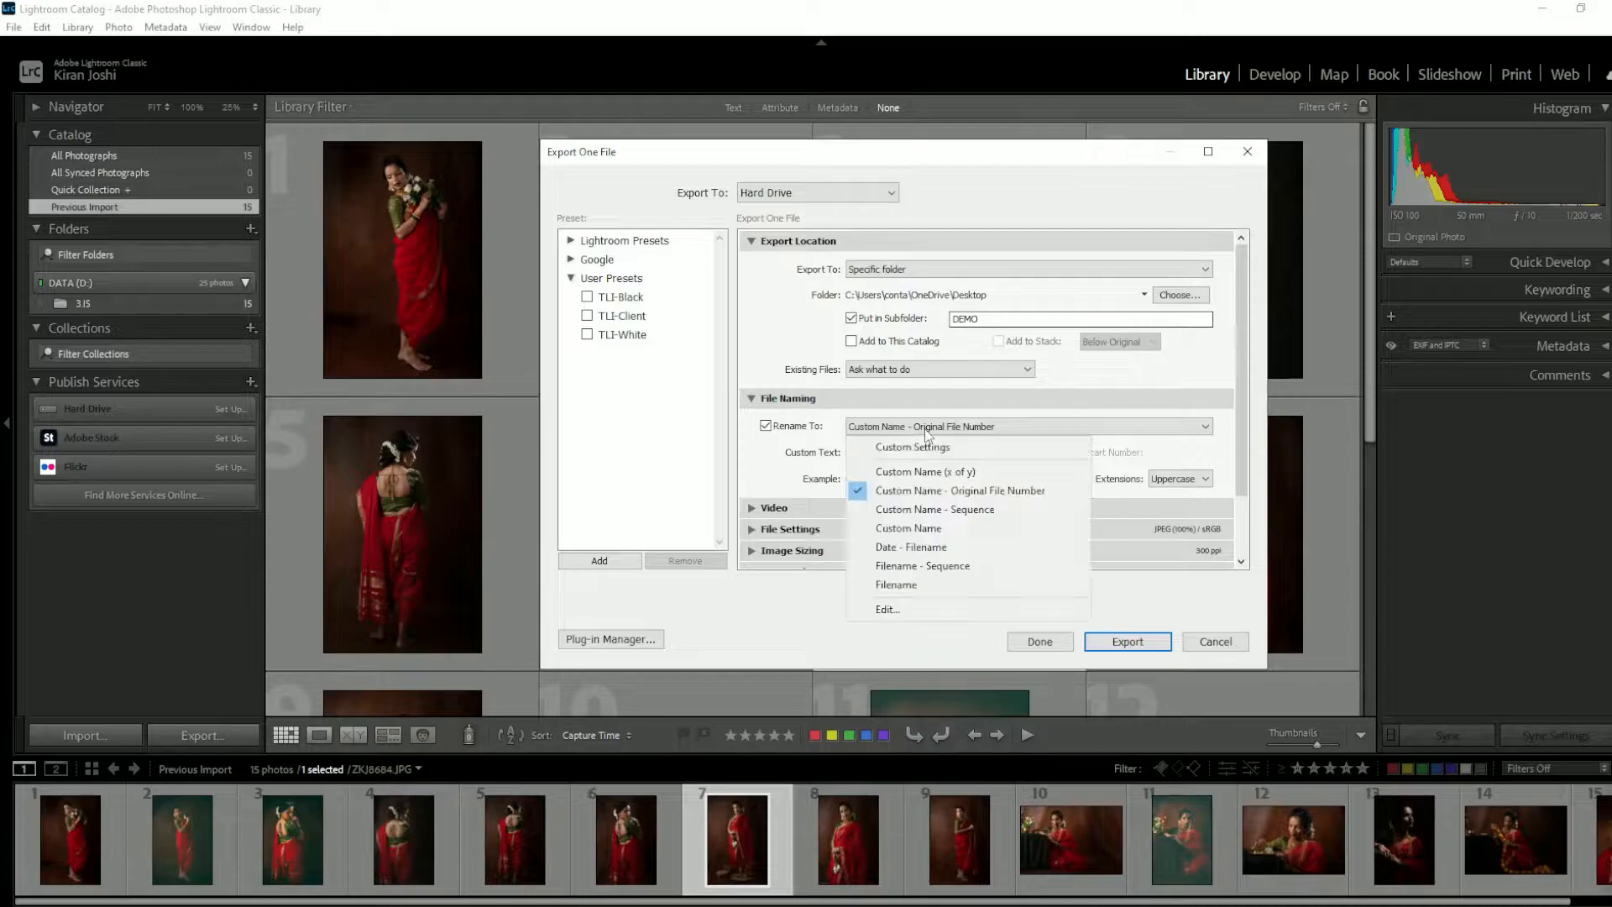
left_click(929, 474)
left_click(890, 453)
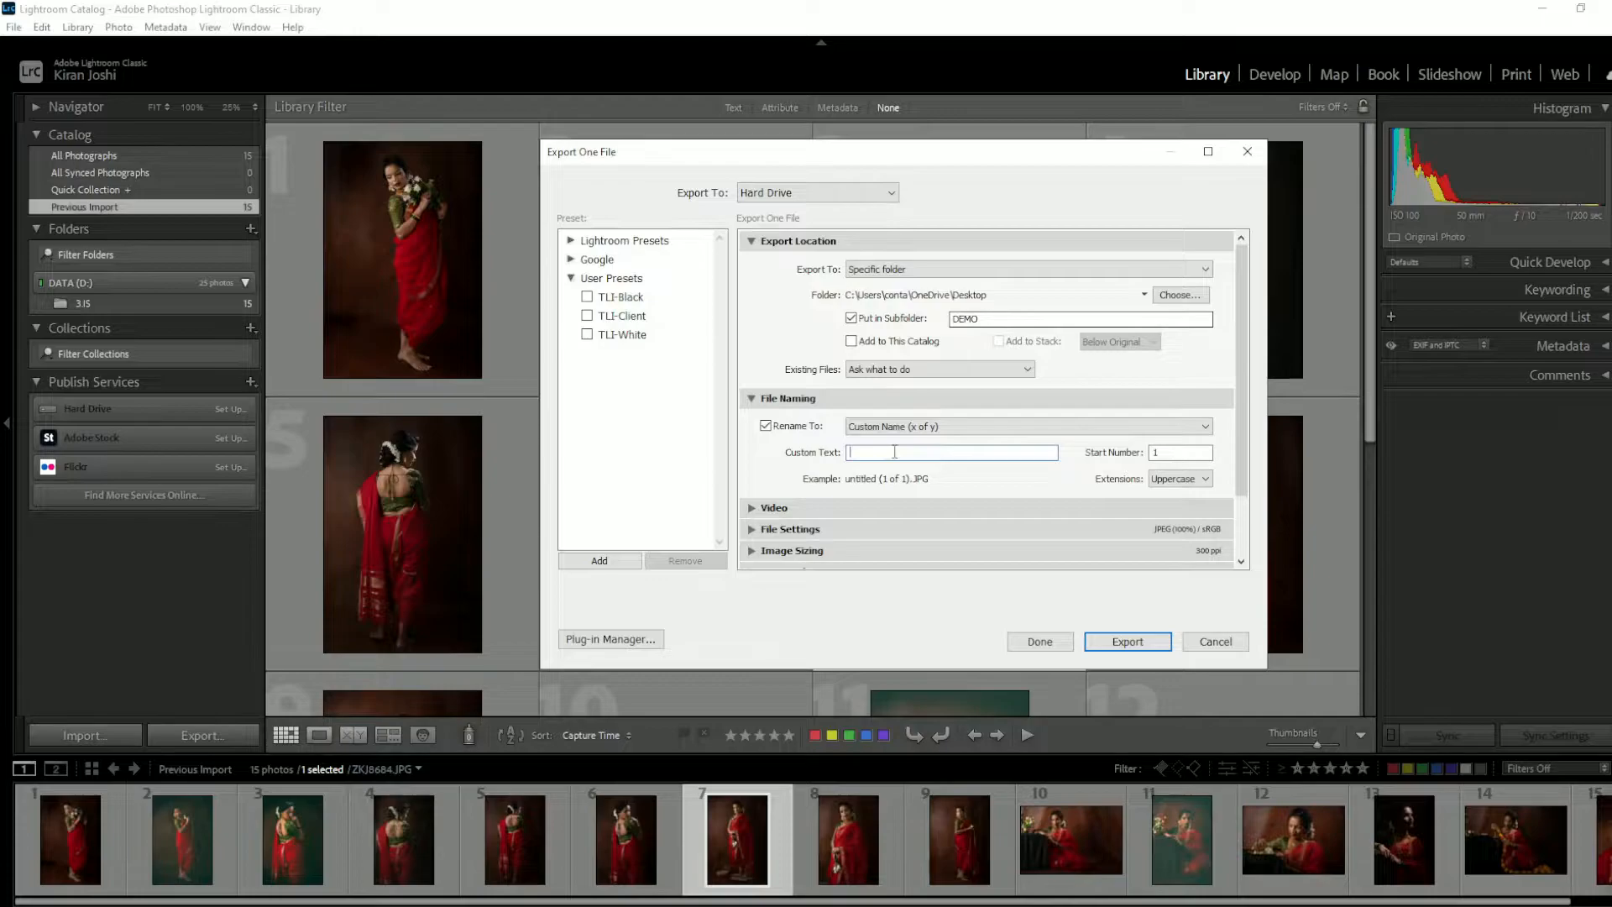
type("Kiran")
Step: Try the Custom Name - Original File Number, Custom Name - Sequence and Custom Name templates for the exported file name
left_click(939, 428)
left_click(927, 493)
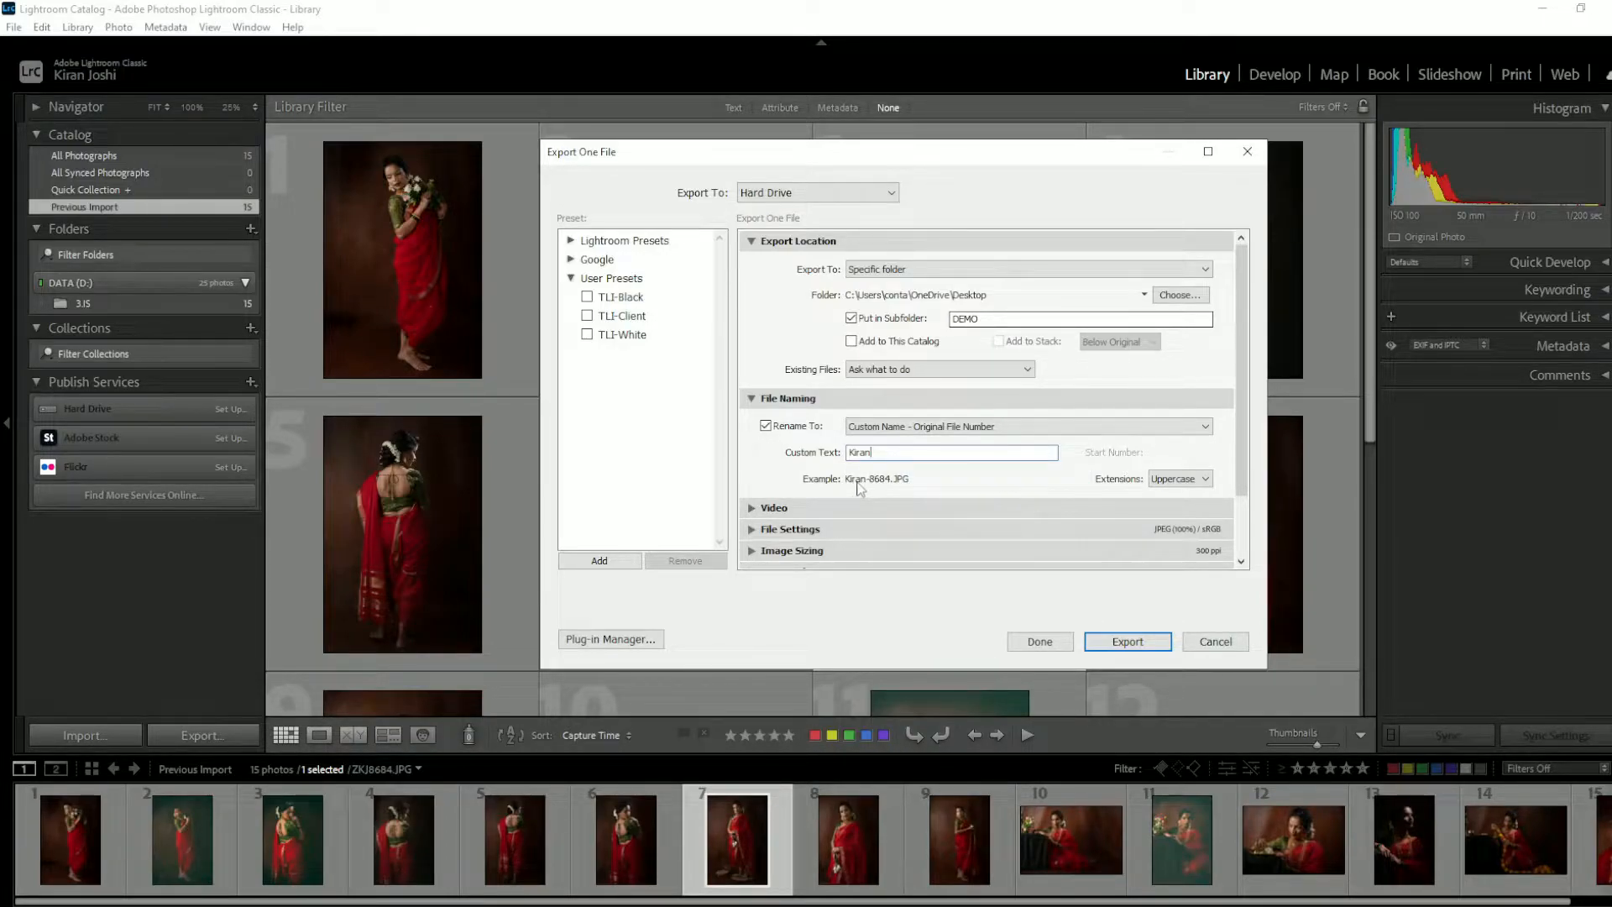
left_click(903, 430)
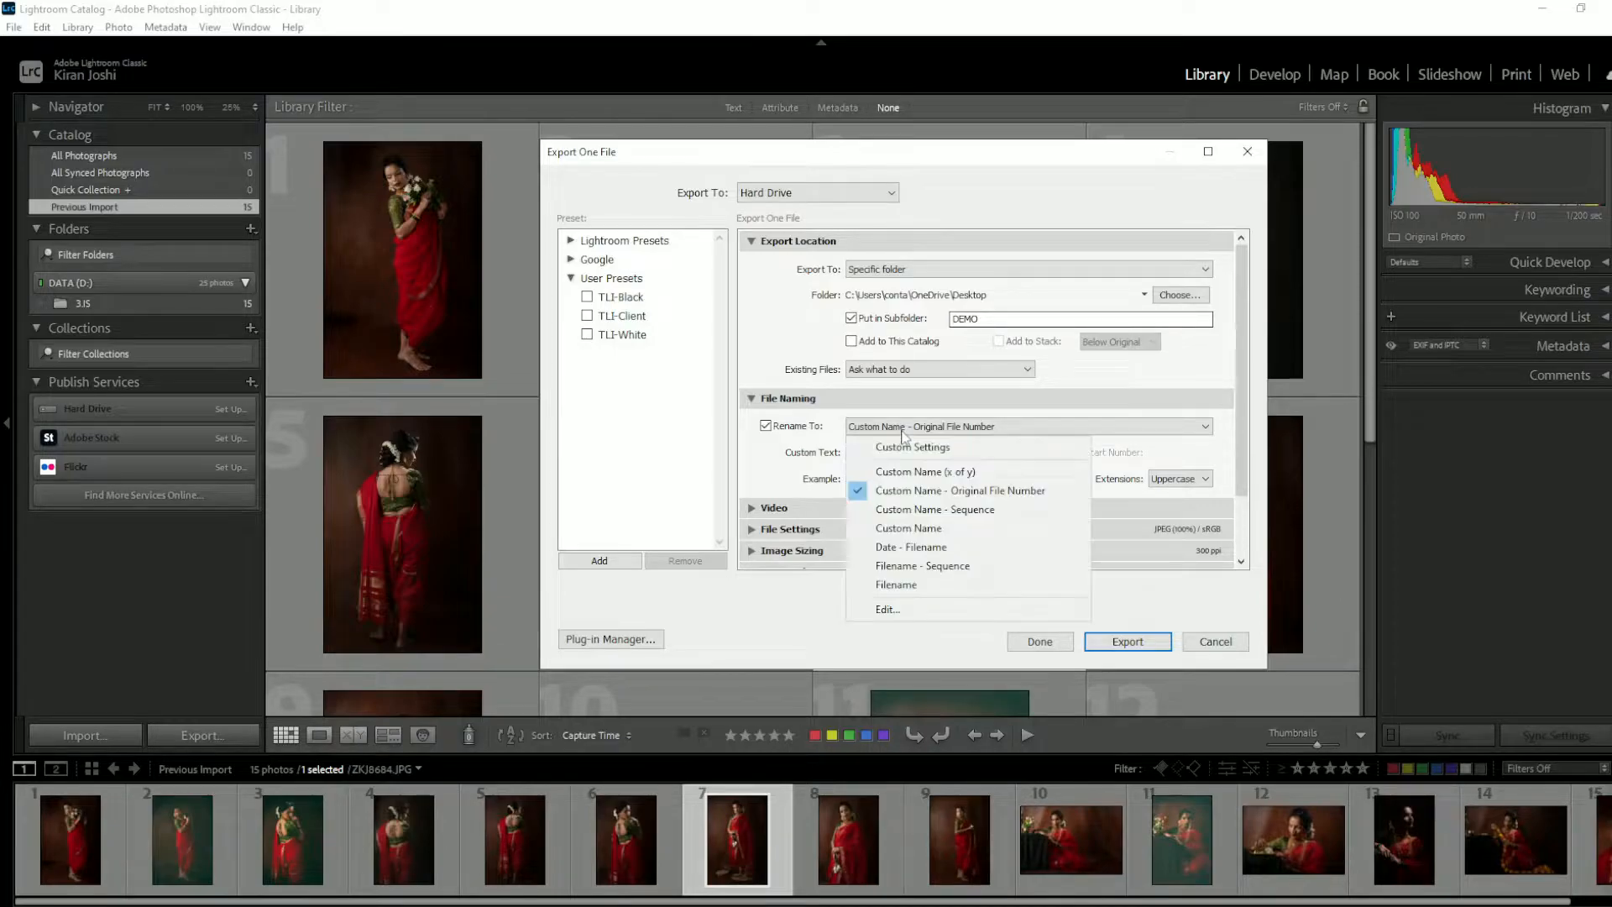
left_click(905, 509)
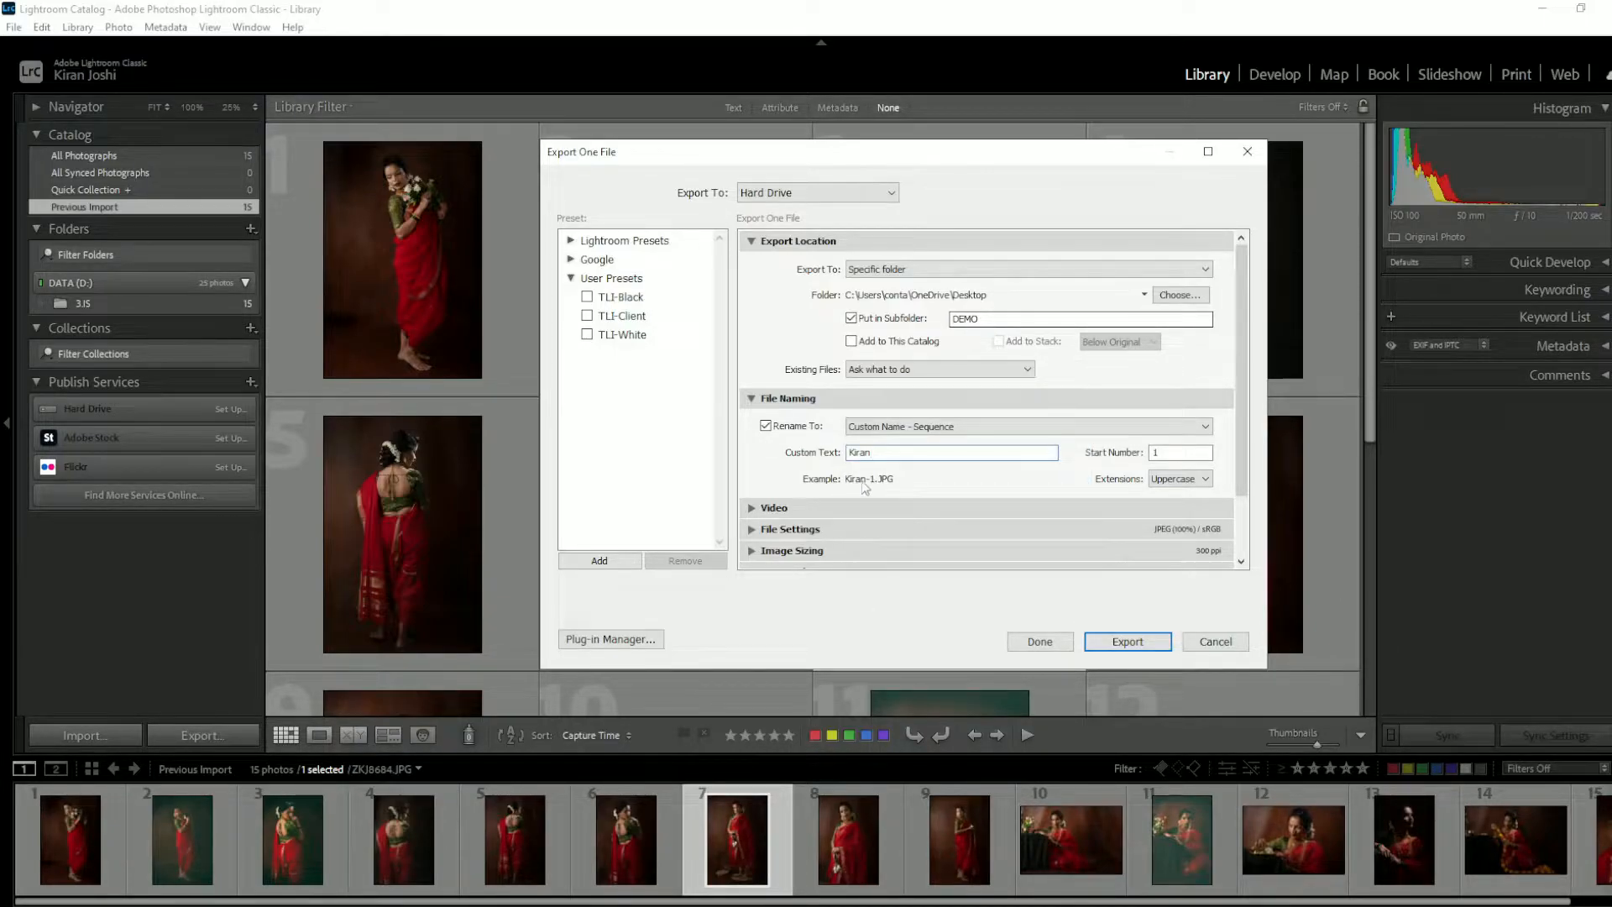
left_click(932, 445)
left_click(925, 527)
Step: Try the Date - Filename and Filename - Sequence templates for the exported file name
left_click(874, 432)
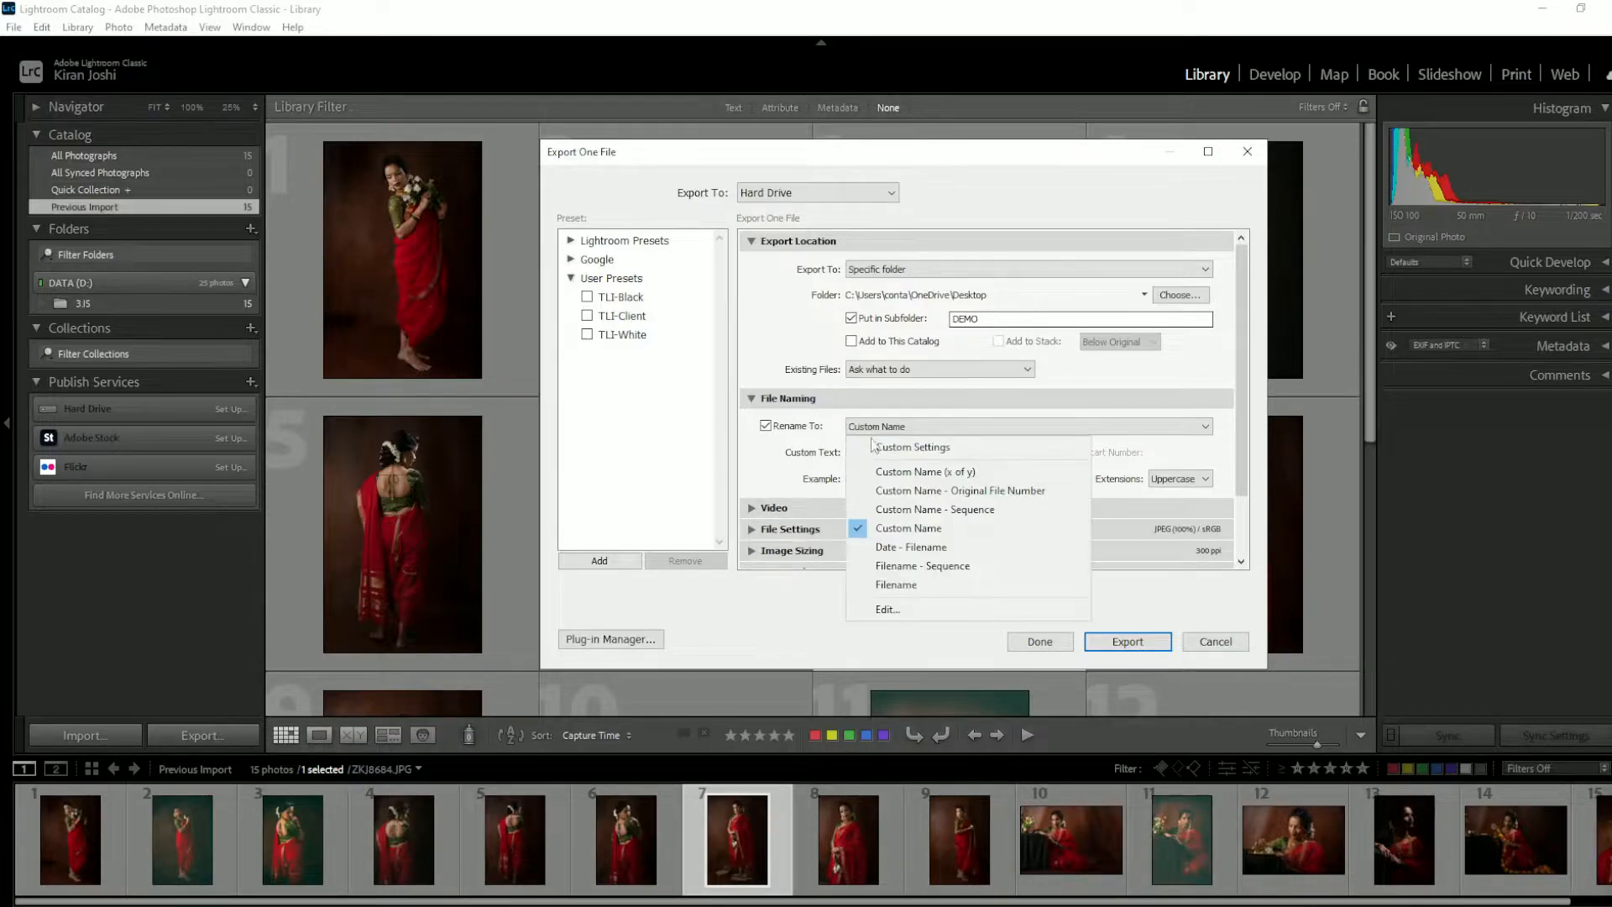
left_click(887, 548)
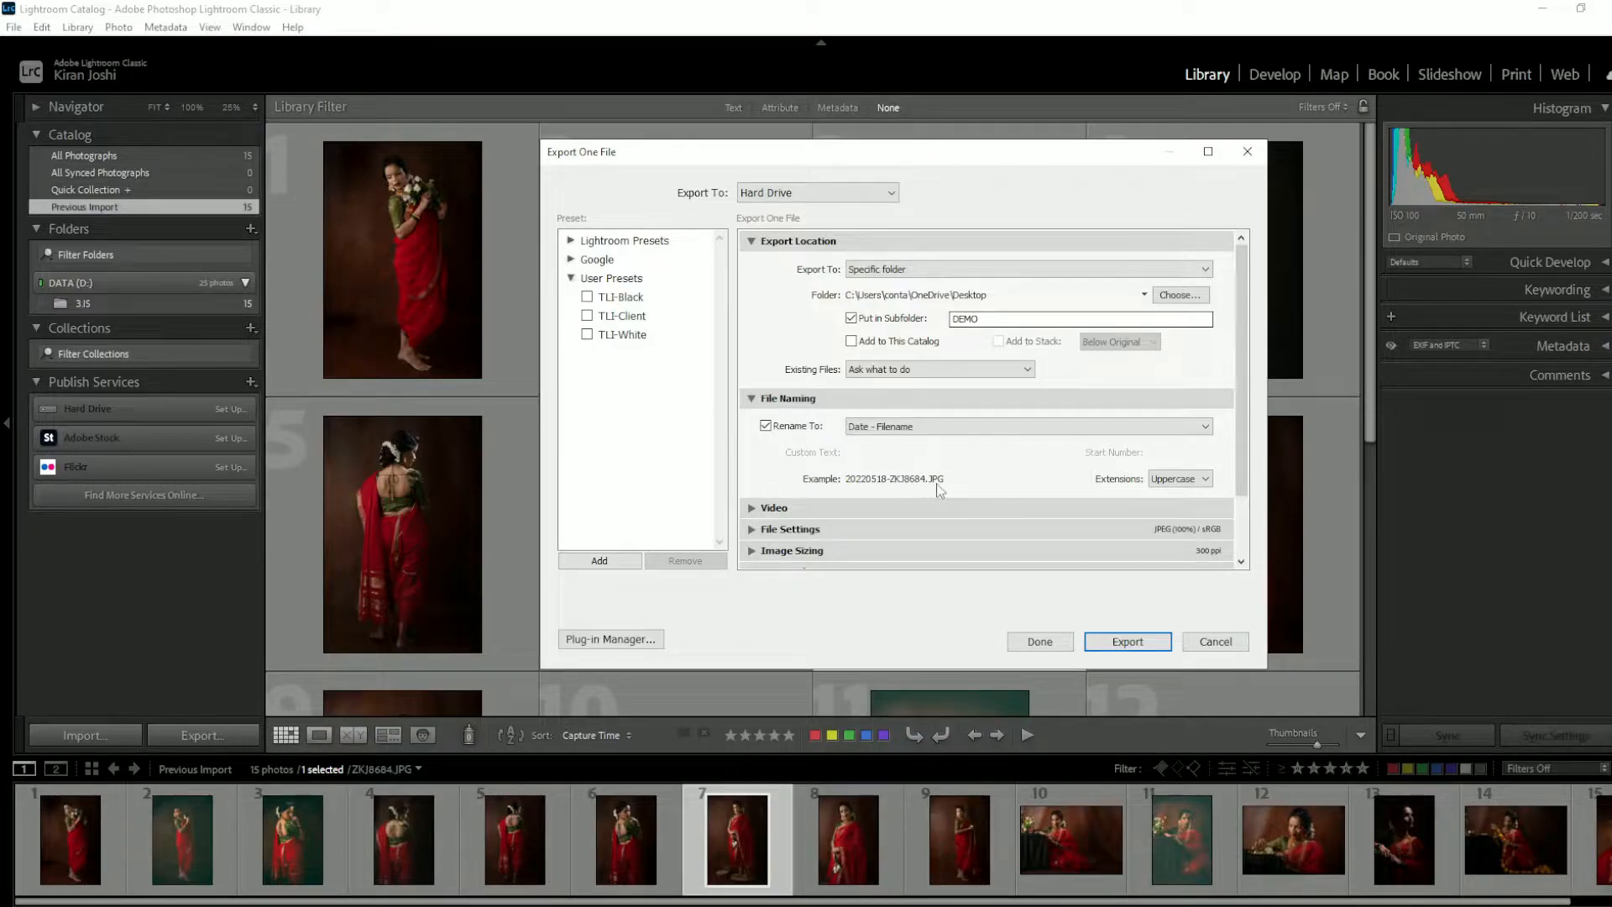
left_click(874, 426)
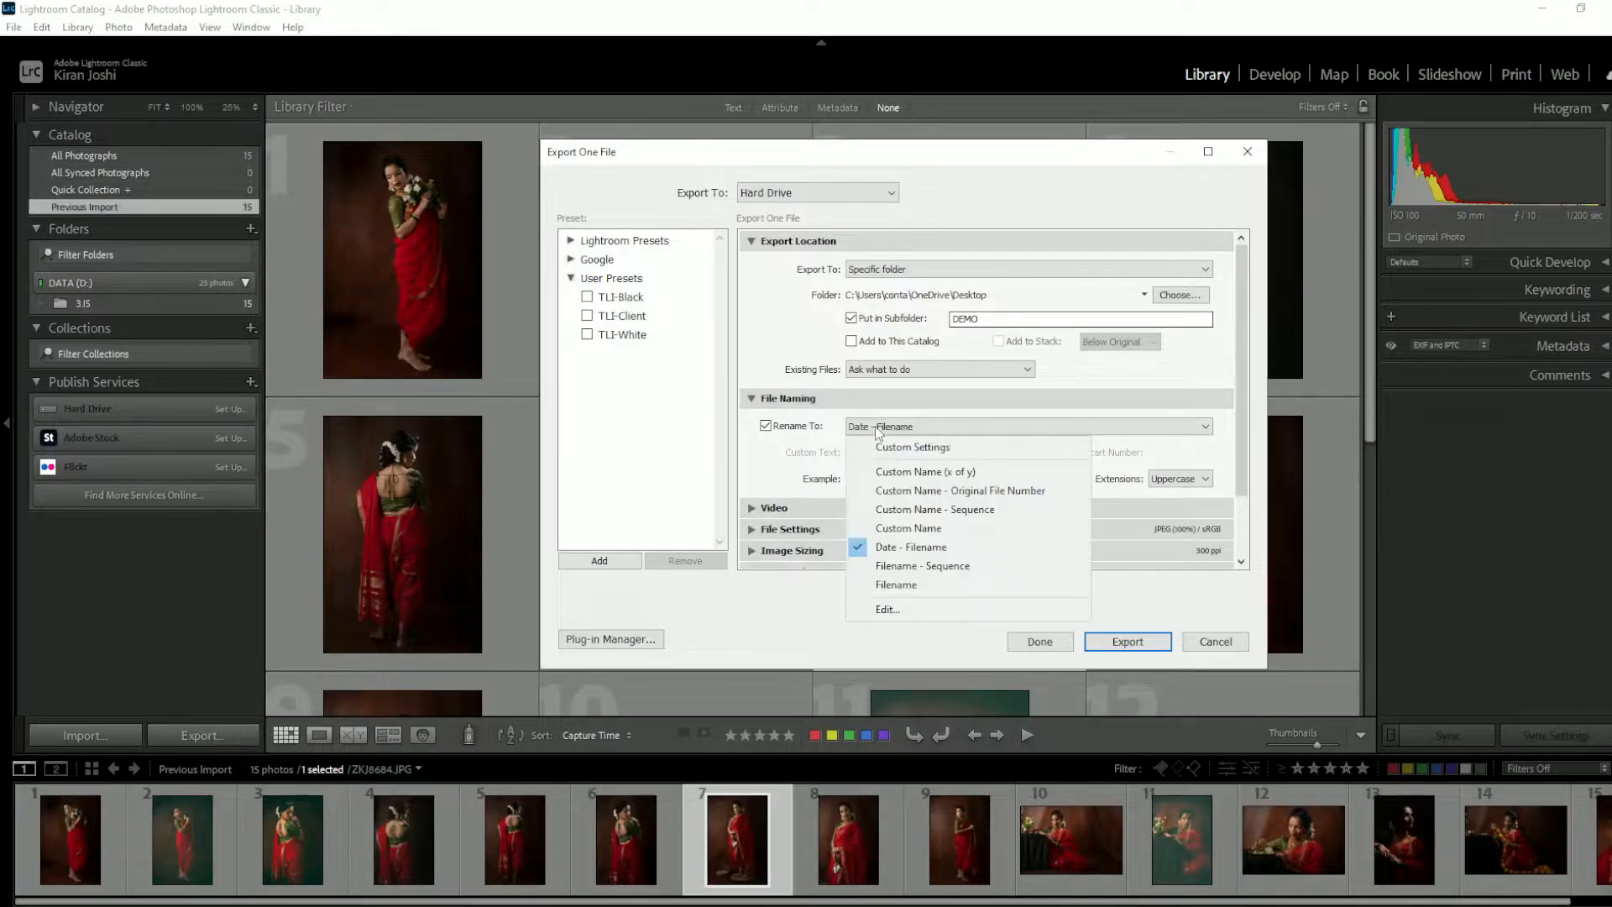
left_click(889, 571)
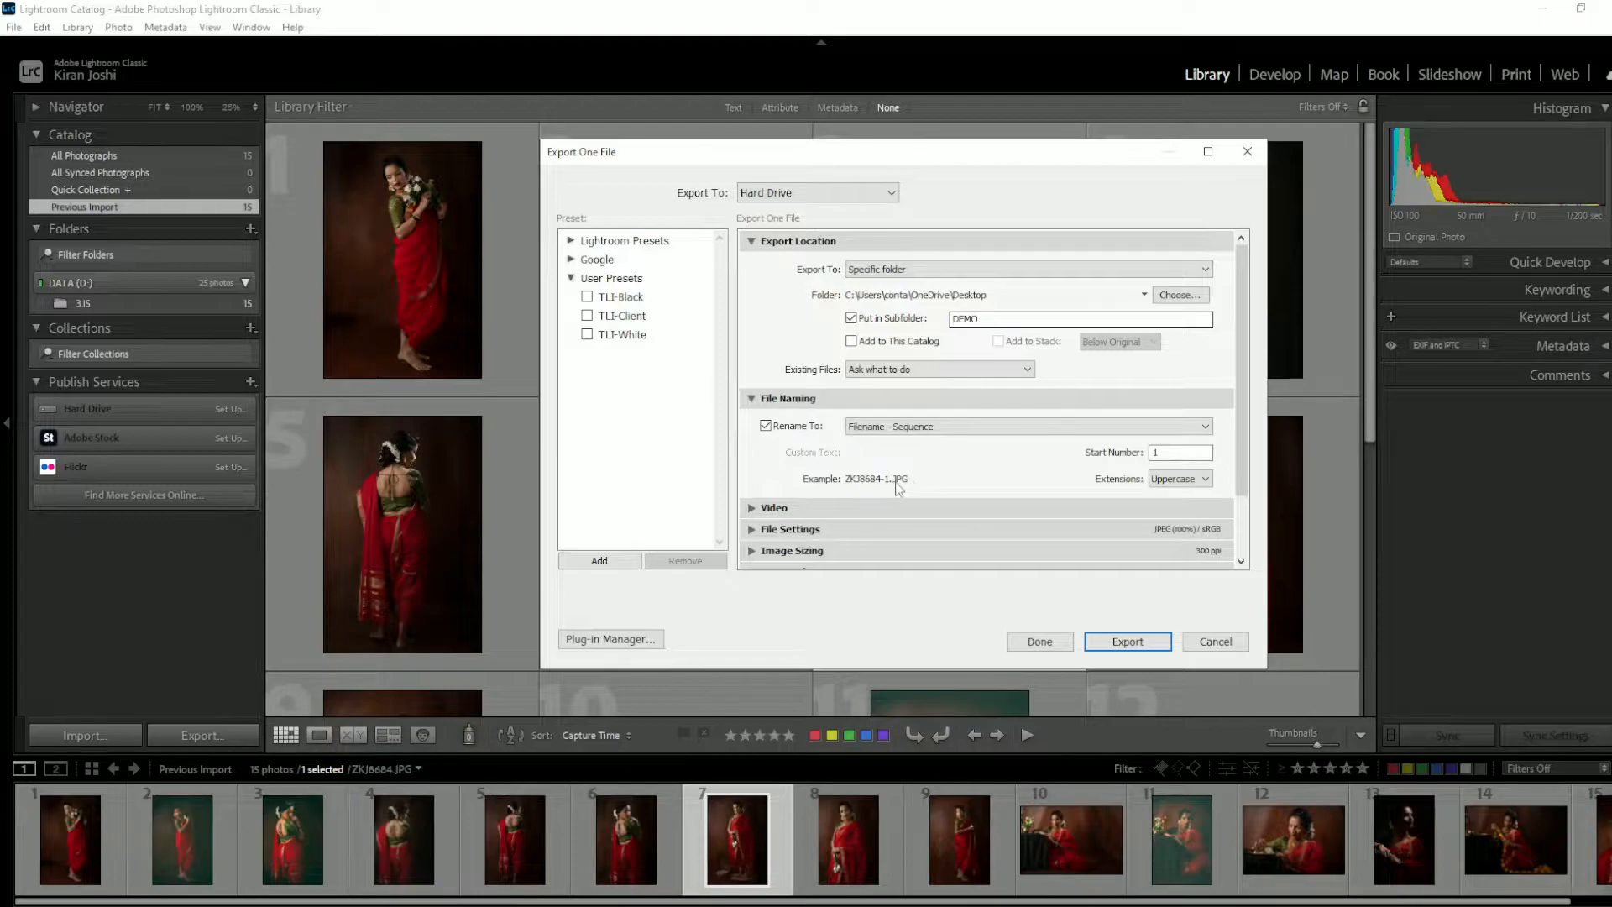
Step: Choose the Filename template with Uppercase extensions, and turn off renaming of the exported file
left_click(902, 429)
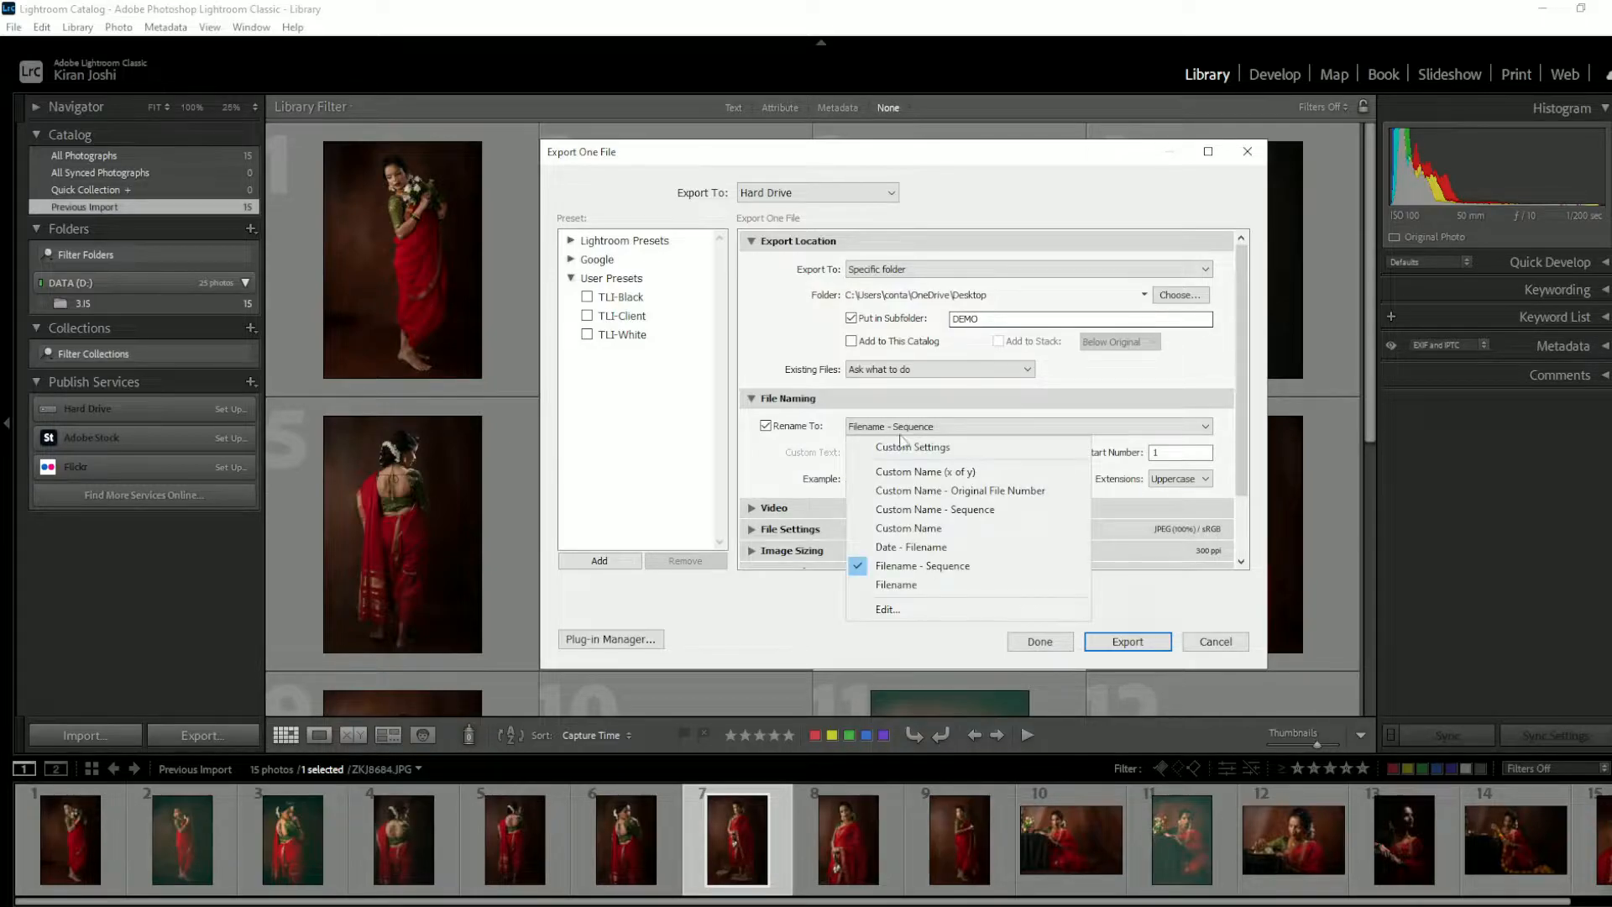
left_click(897, 585)
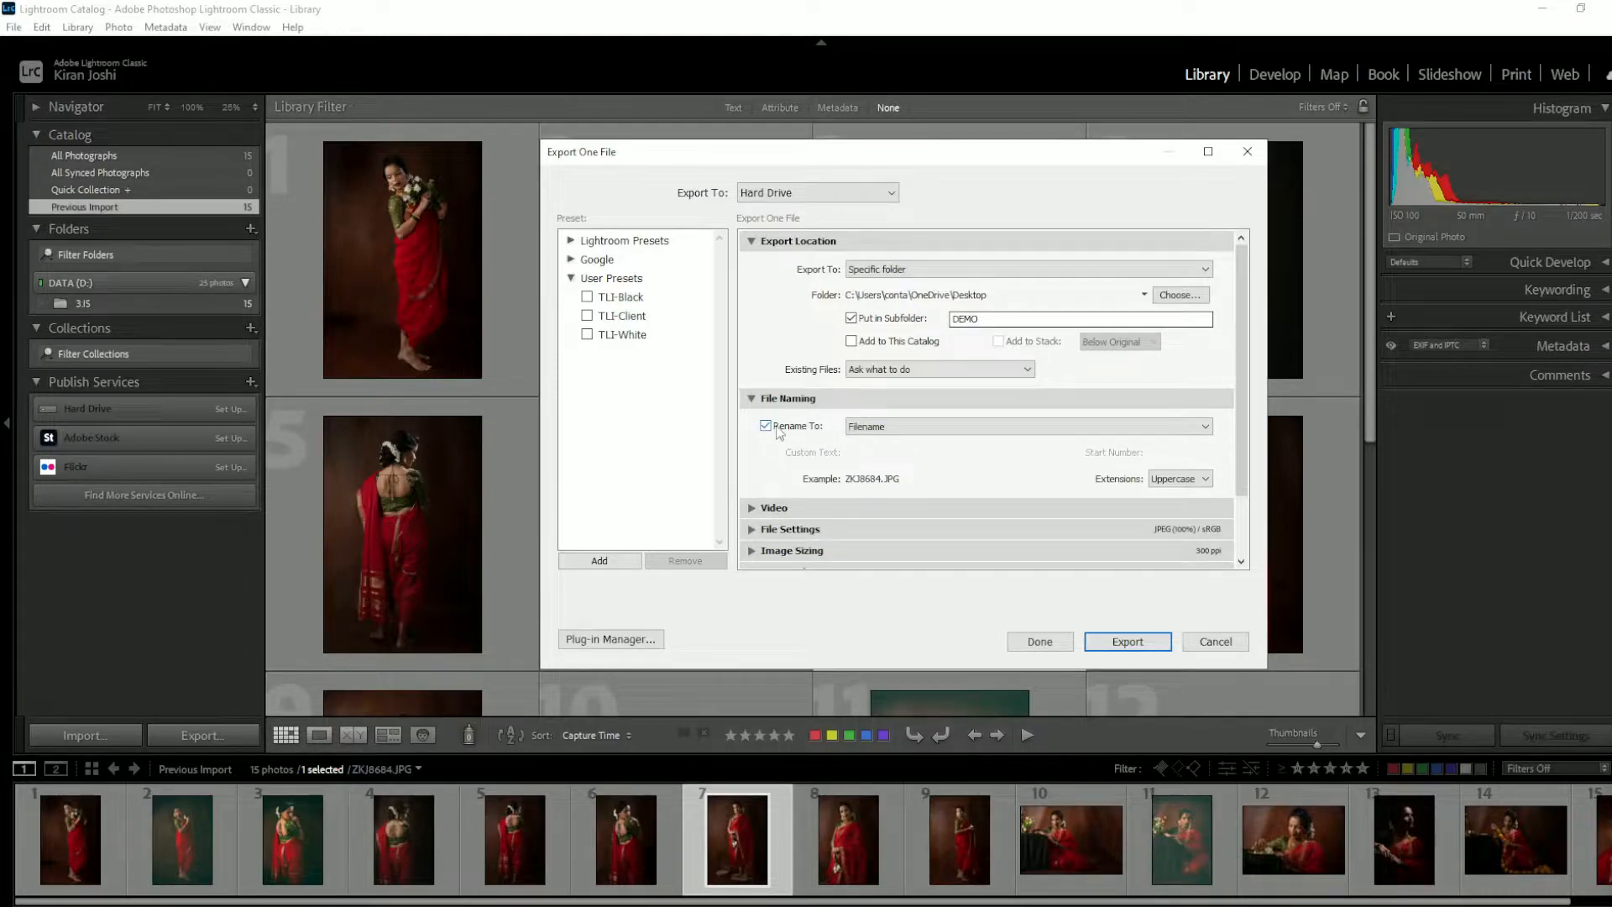
left_click(1172, 487)
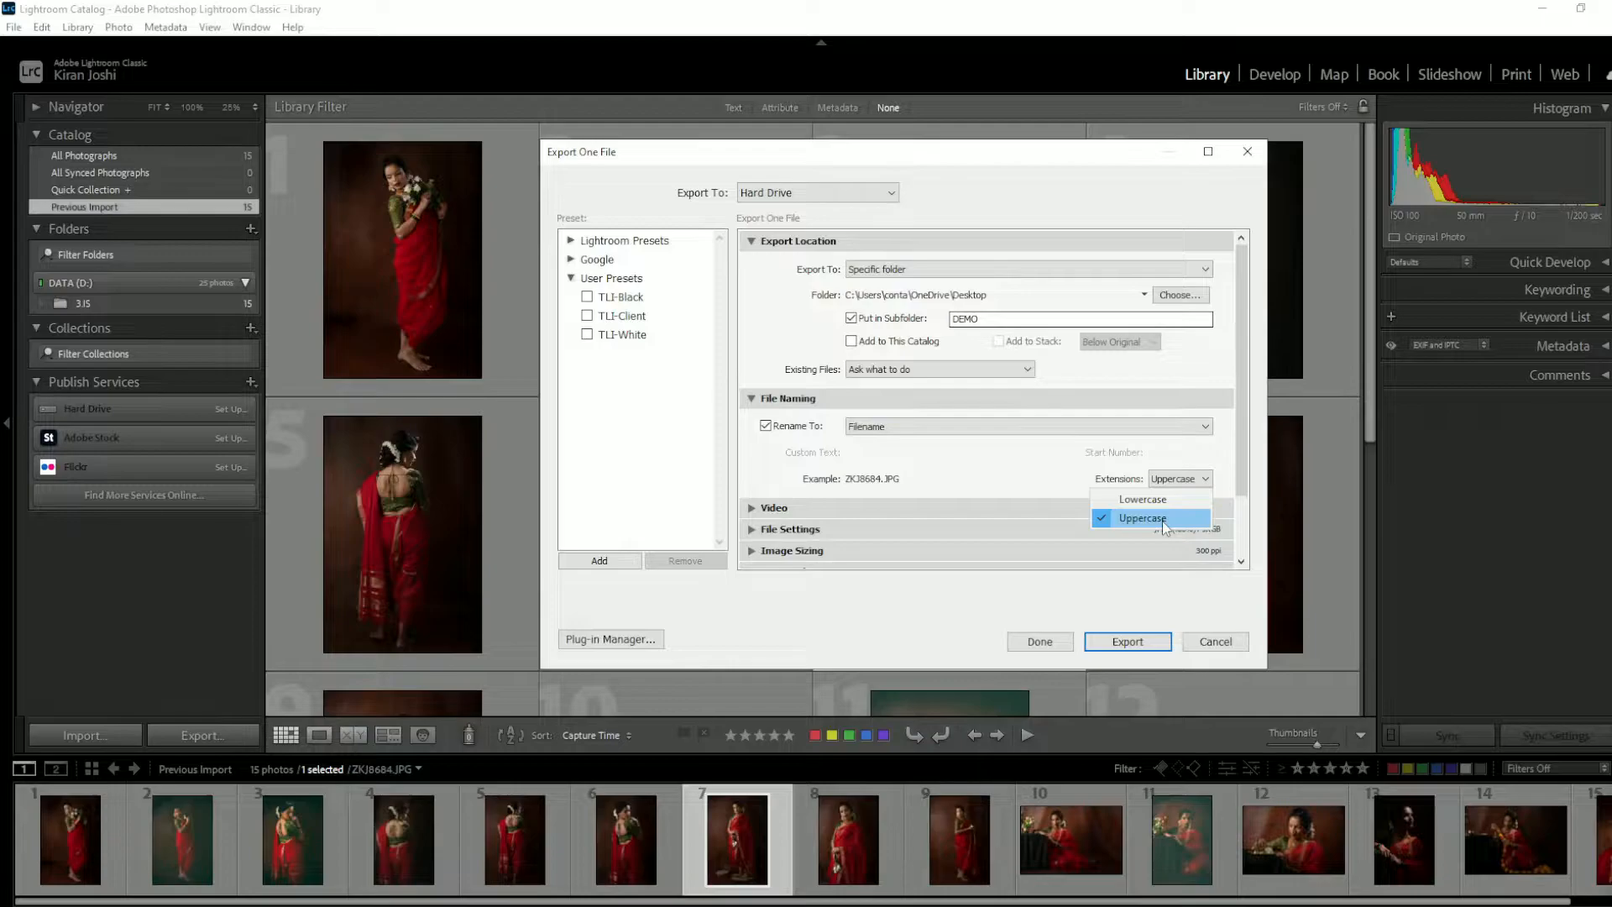
left_click(1164, 524)
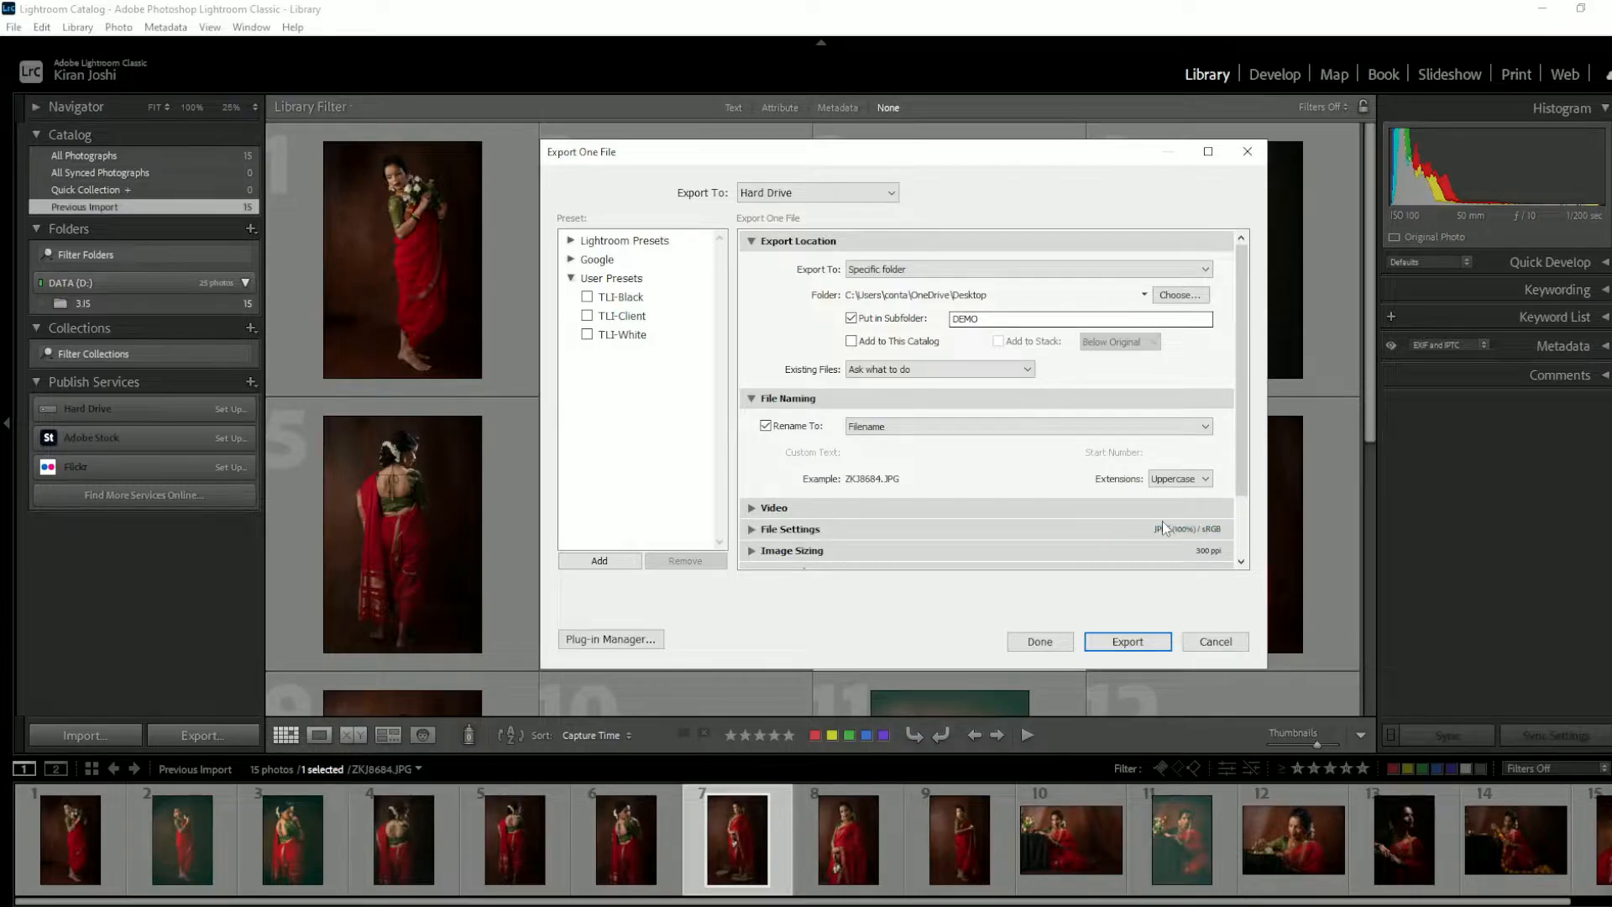
left_click(766, 426)
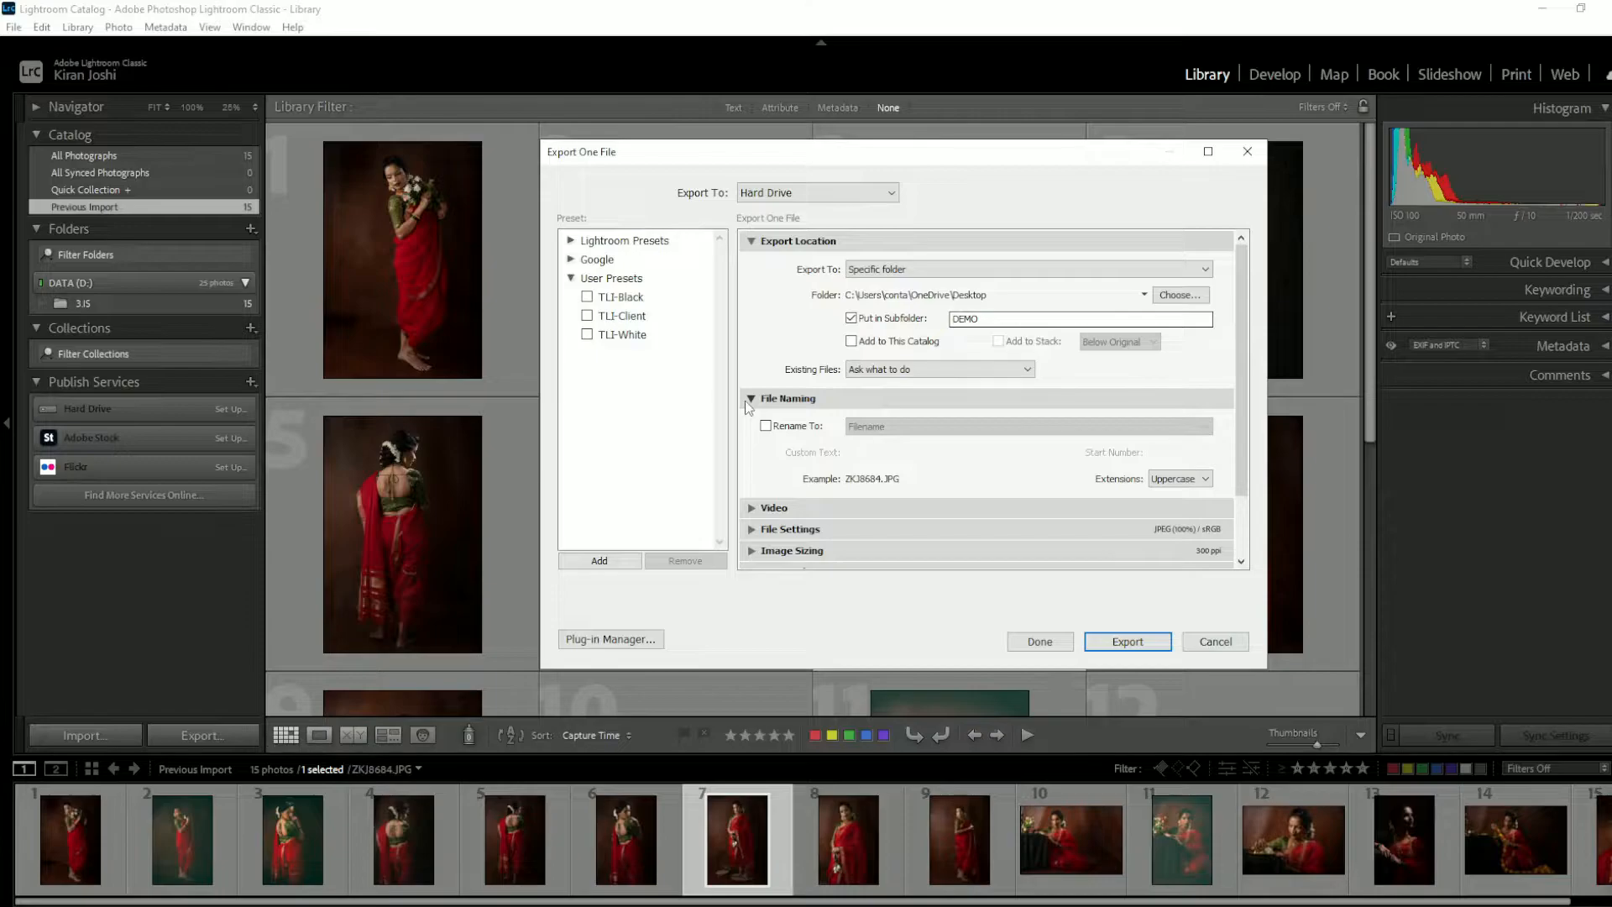
Step: Expand the Video and File Settings sections of the export options and look them over
left_click(750, 509)
scroll(808, 485, "down", 3)
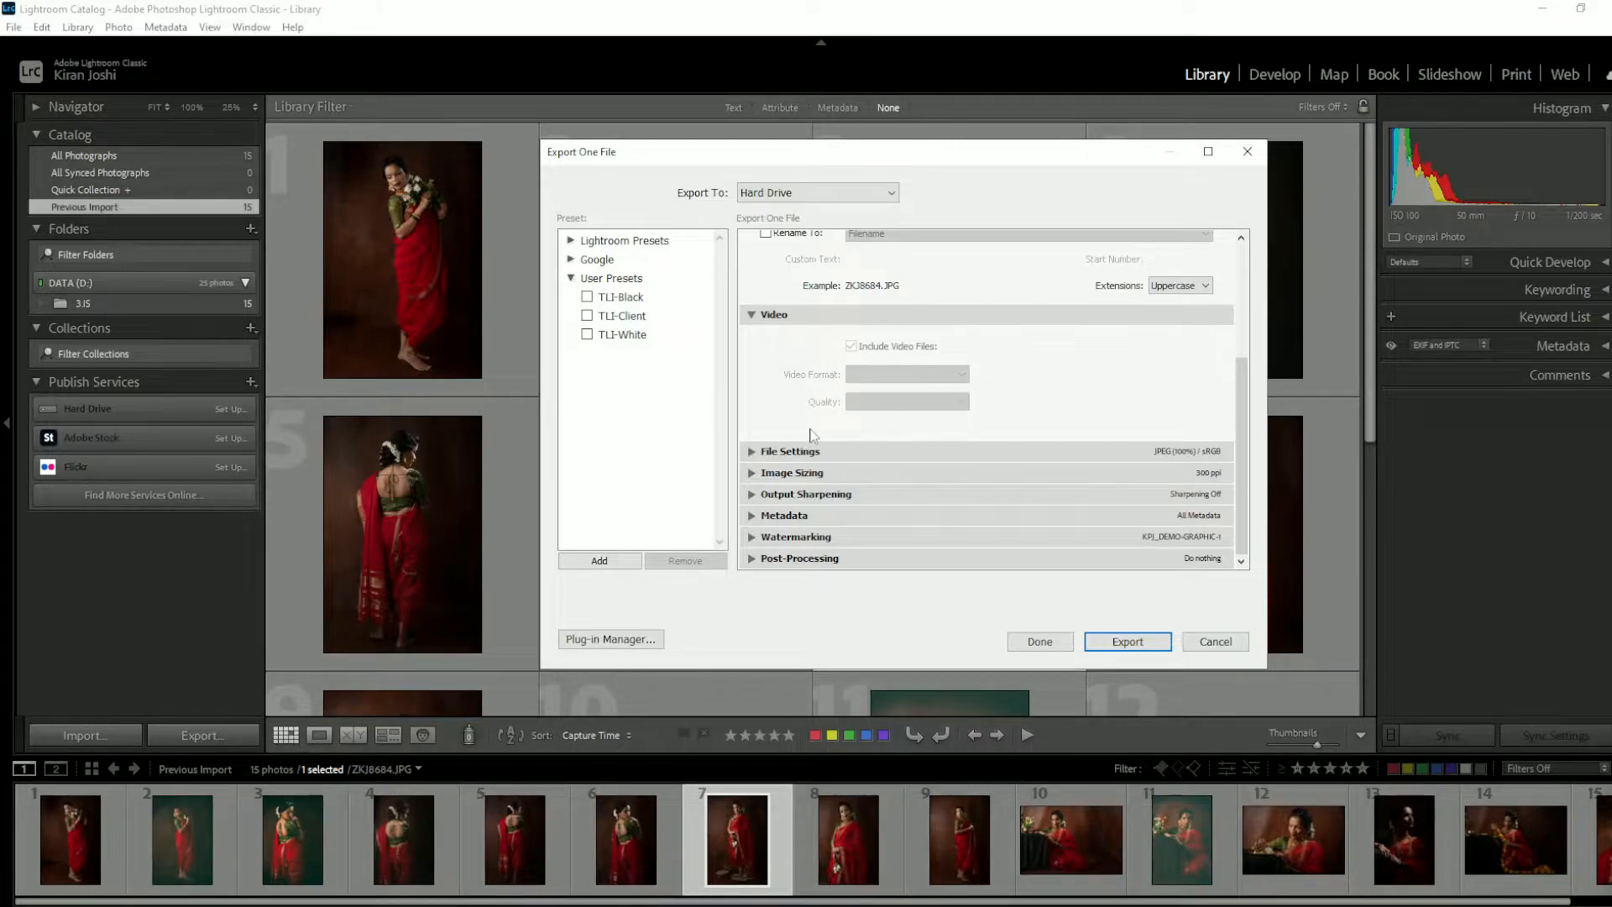
left_click(750, 453)
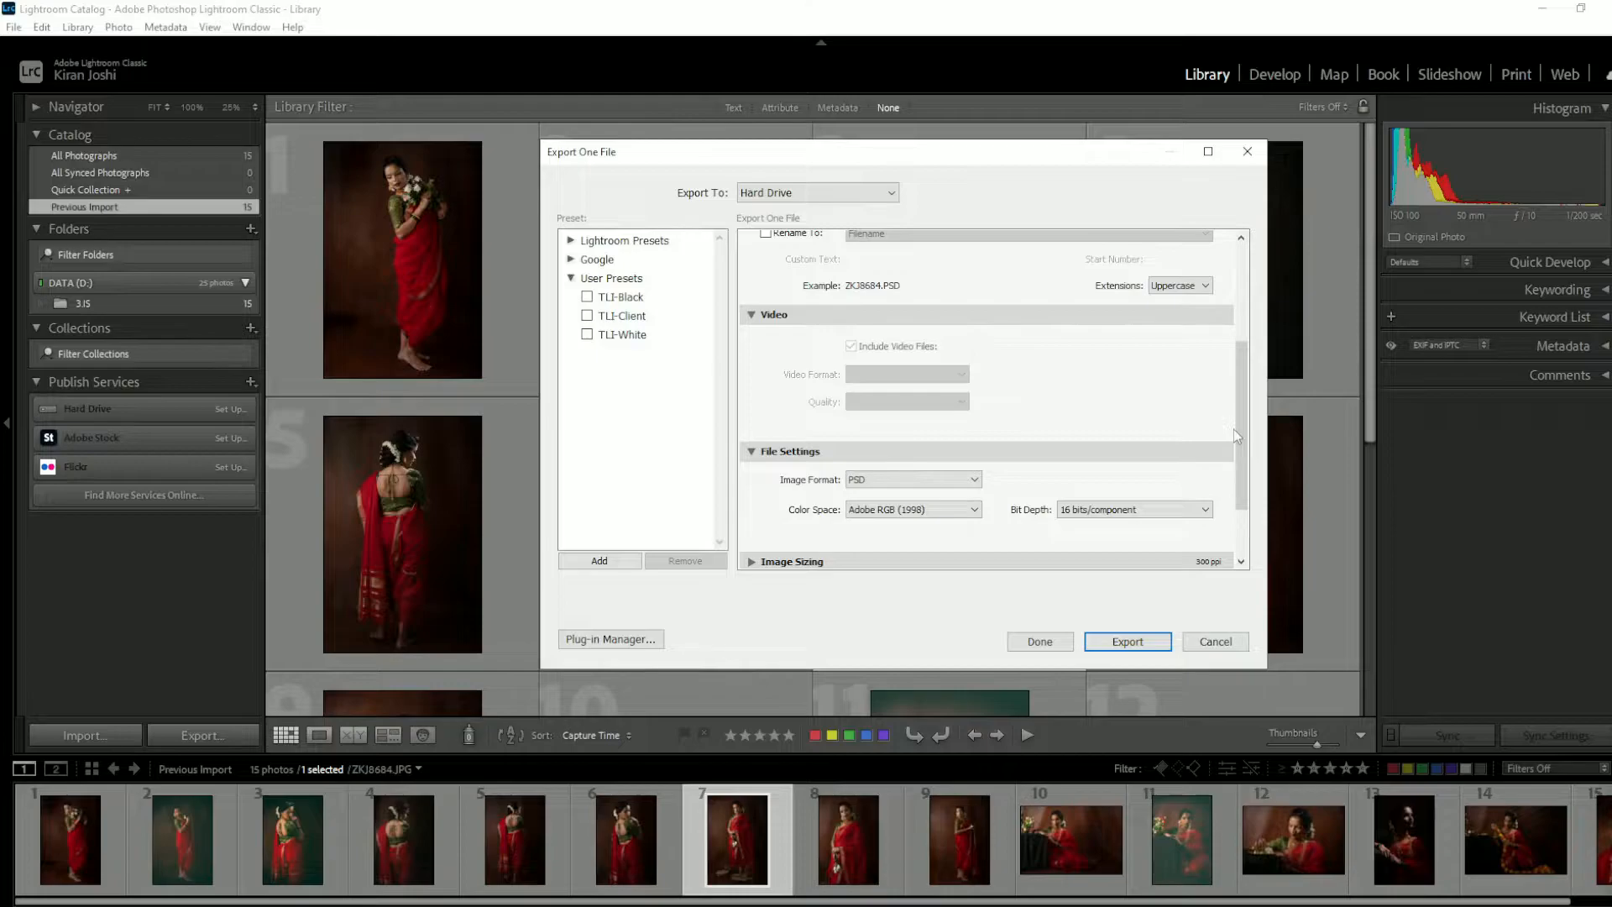
scroll(1234, 430, "up", 3)
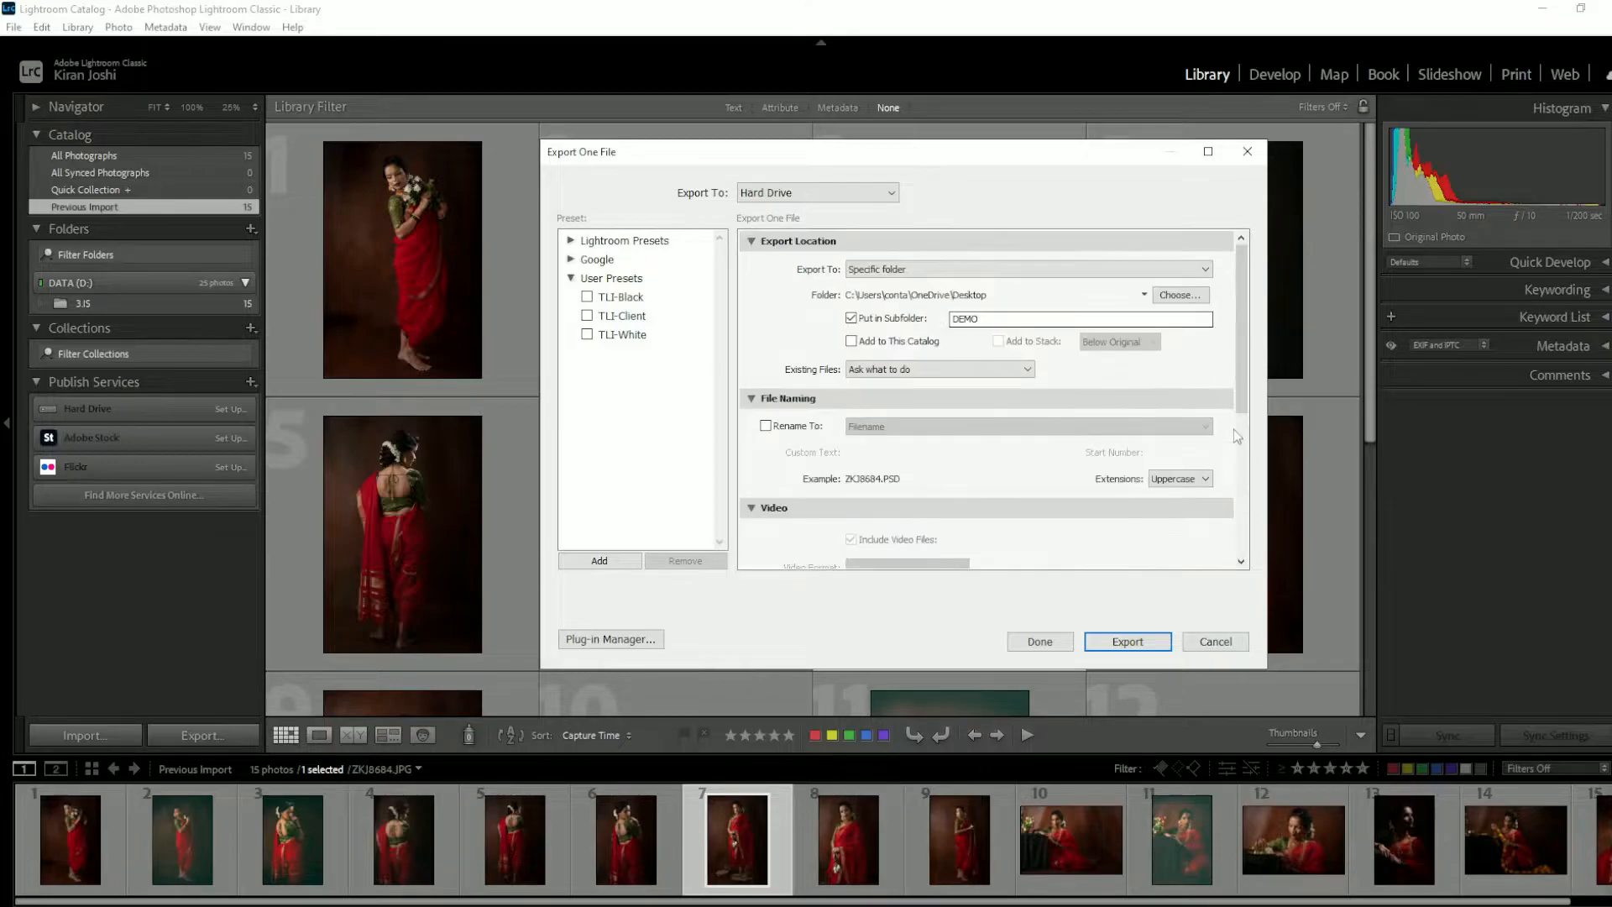
scroll(1243, 434, "down", 5)
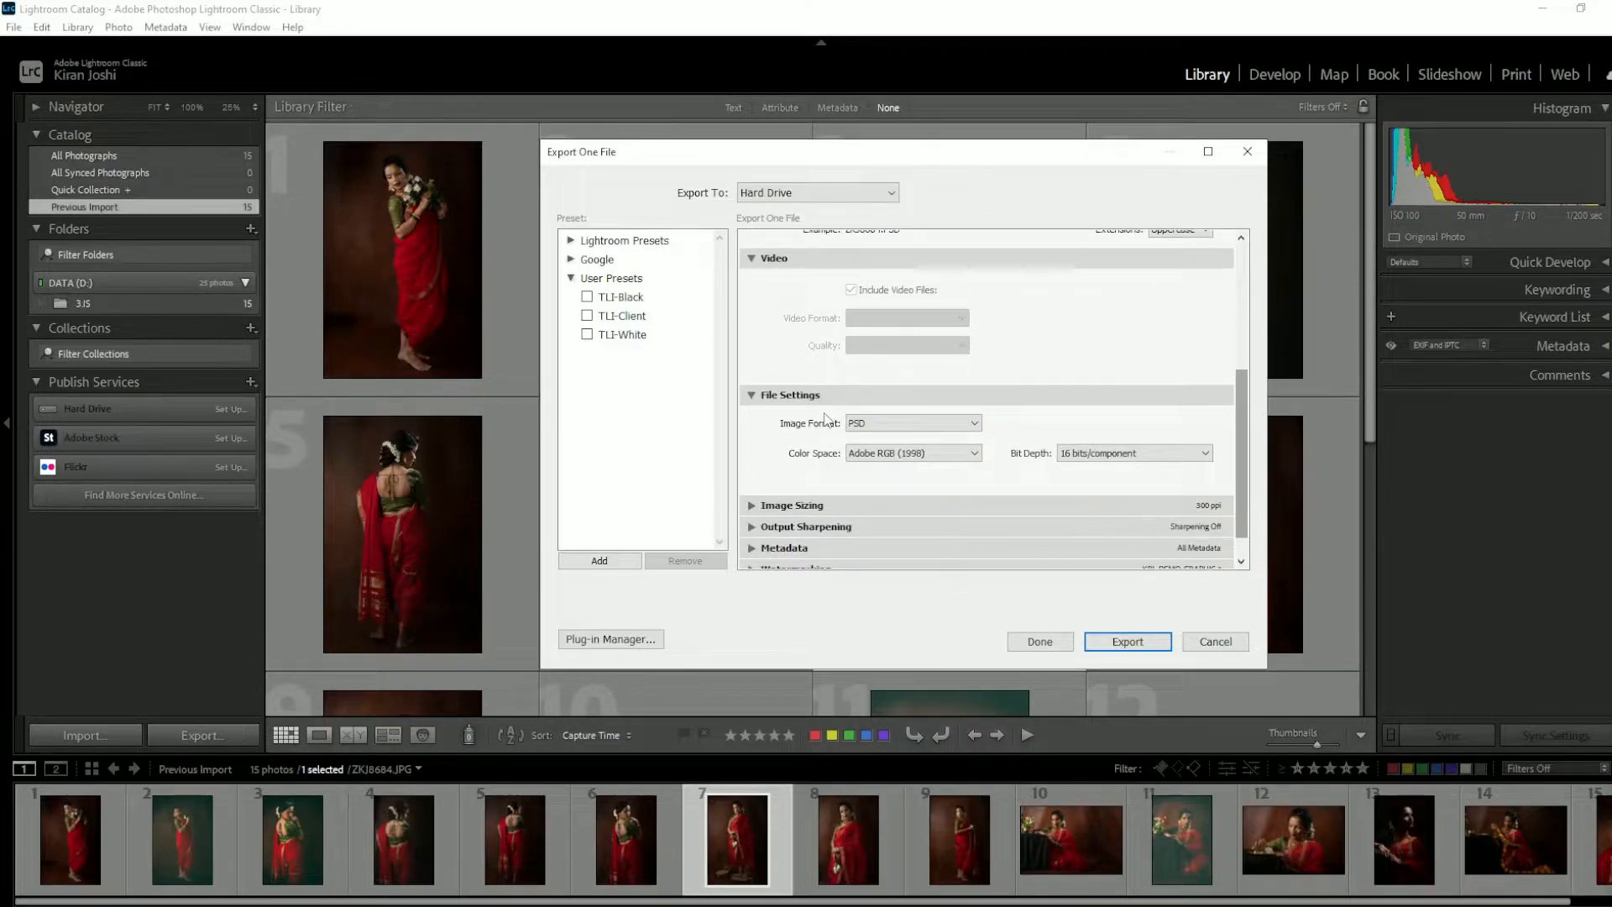
Step: Set the image format to JPEG with quality 100, sRGB color space and no file size limit
left_click(879, 425)
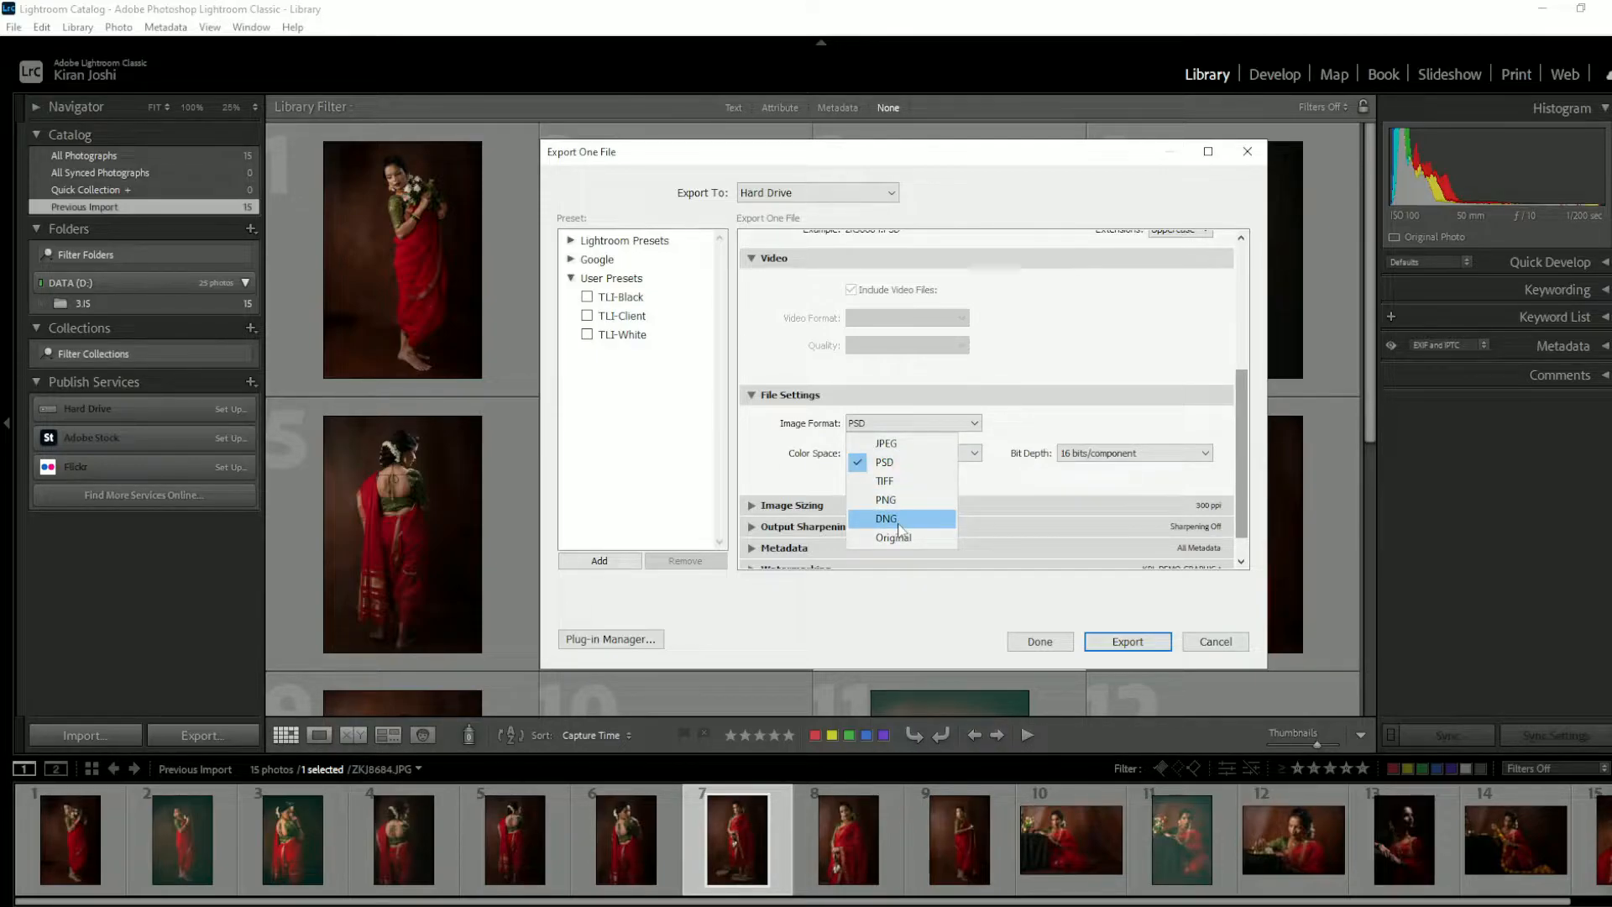
left_click(895, 449)
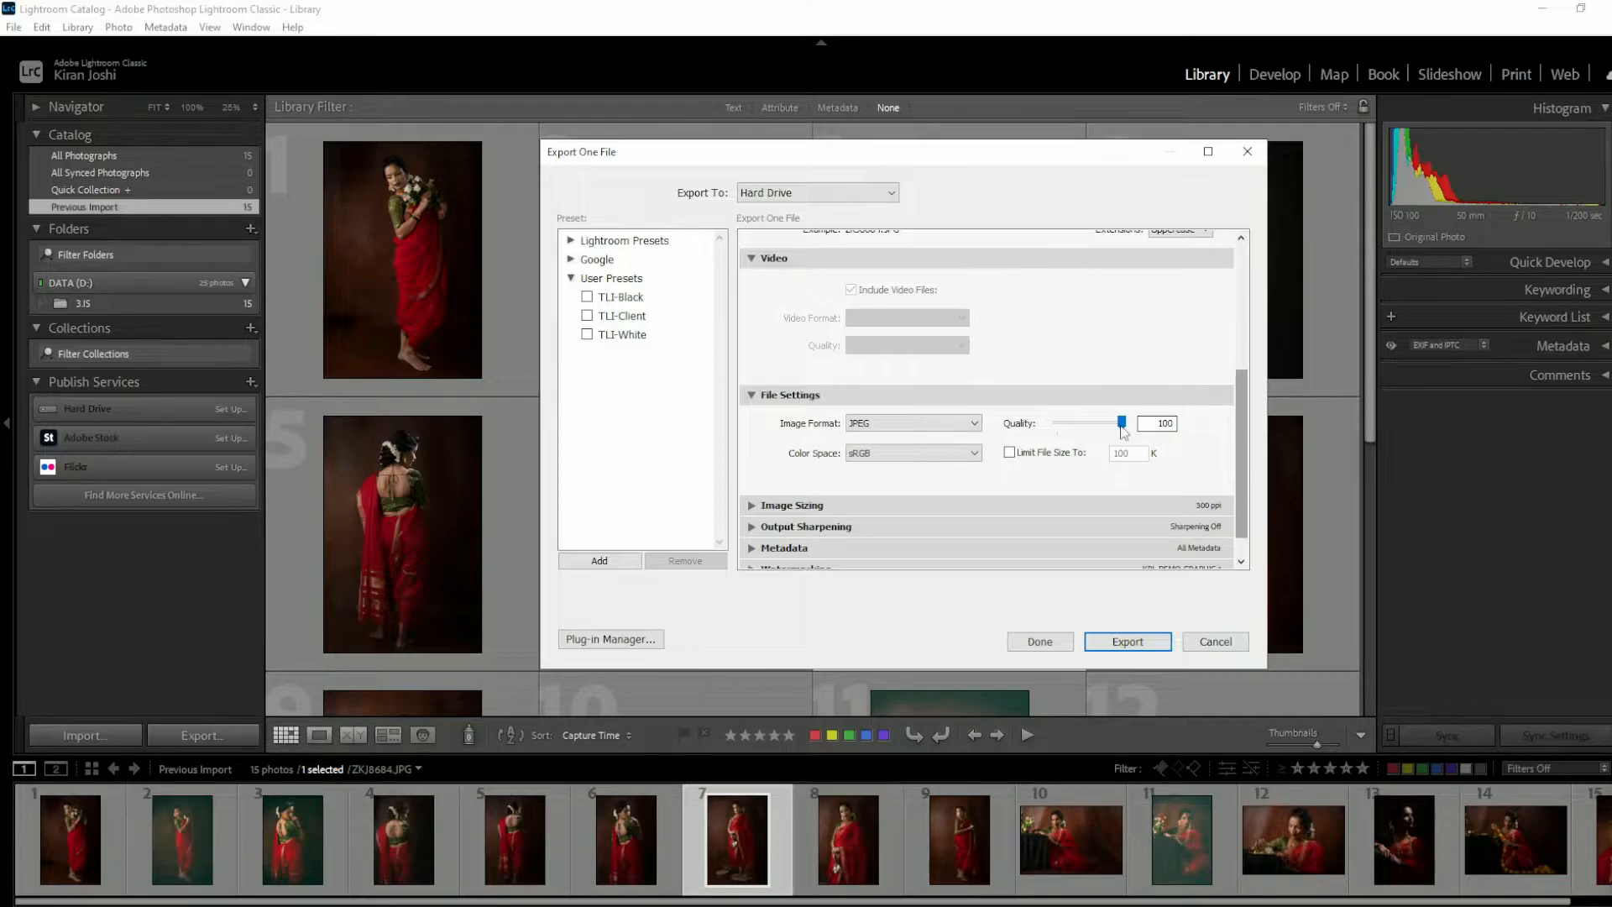
mouse_move(1122, 432)
left_mouse_down()
mouse_move(1074, 430)
mouse_move(1122, 430)
left_mouse_up()
left_click(1012, 459)
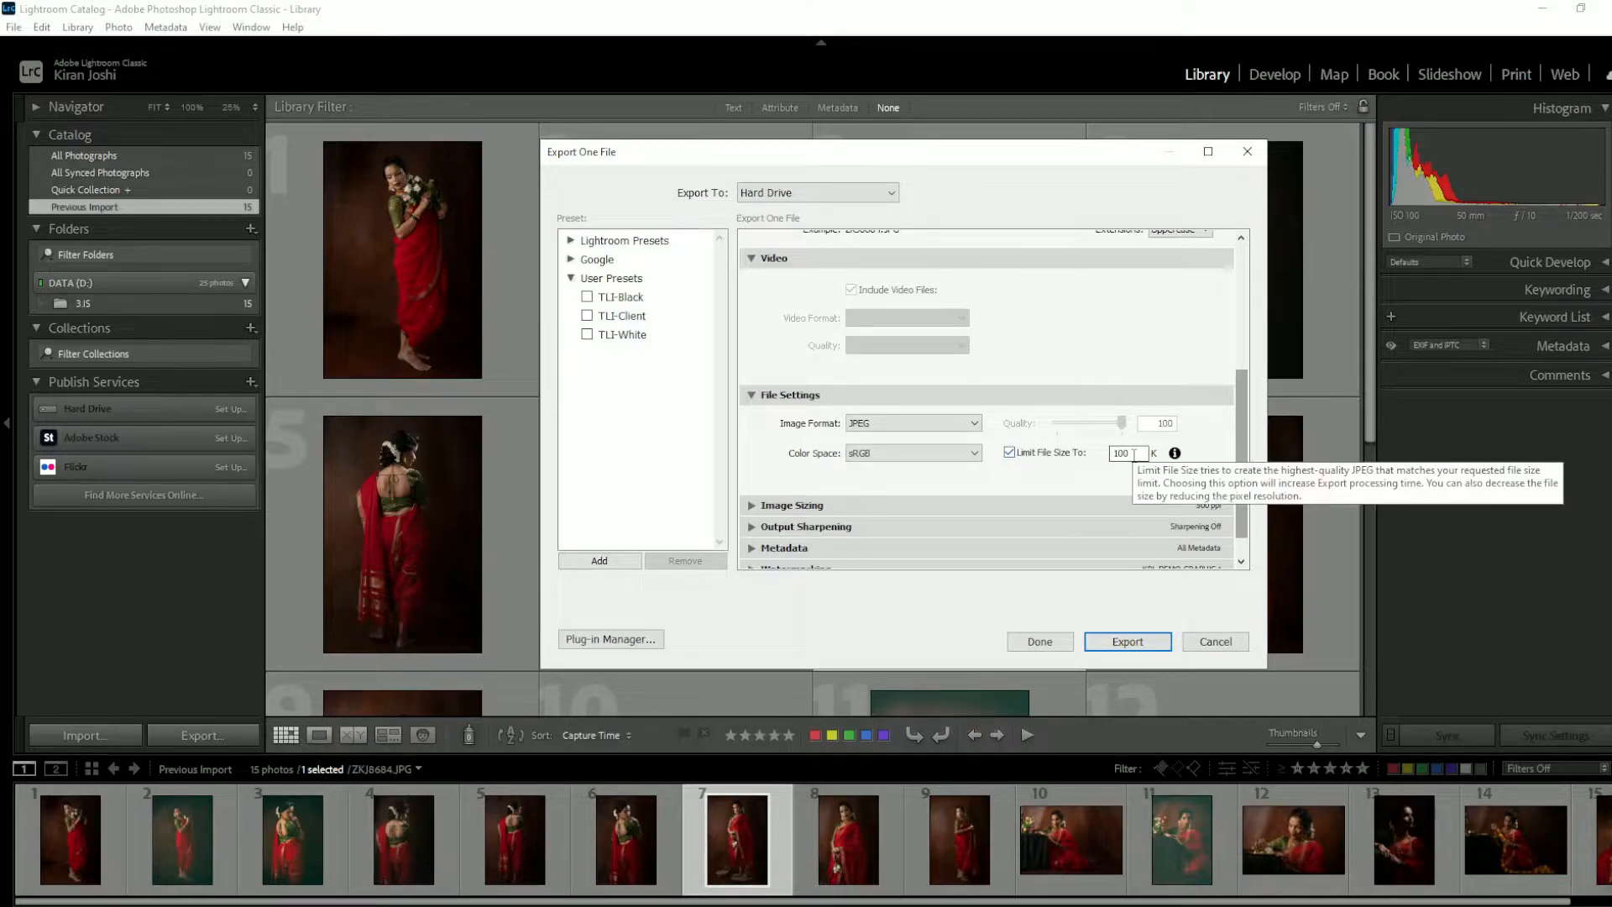
left_click(1011, 455)
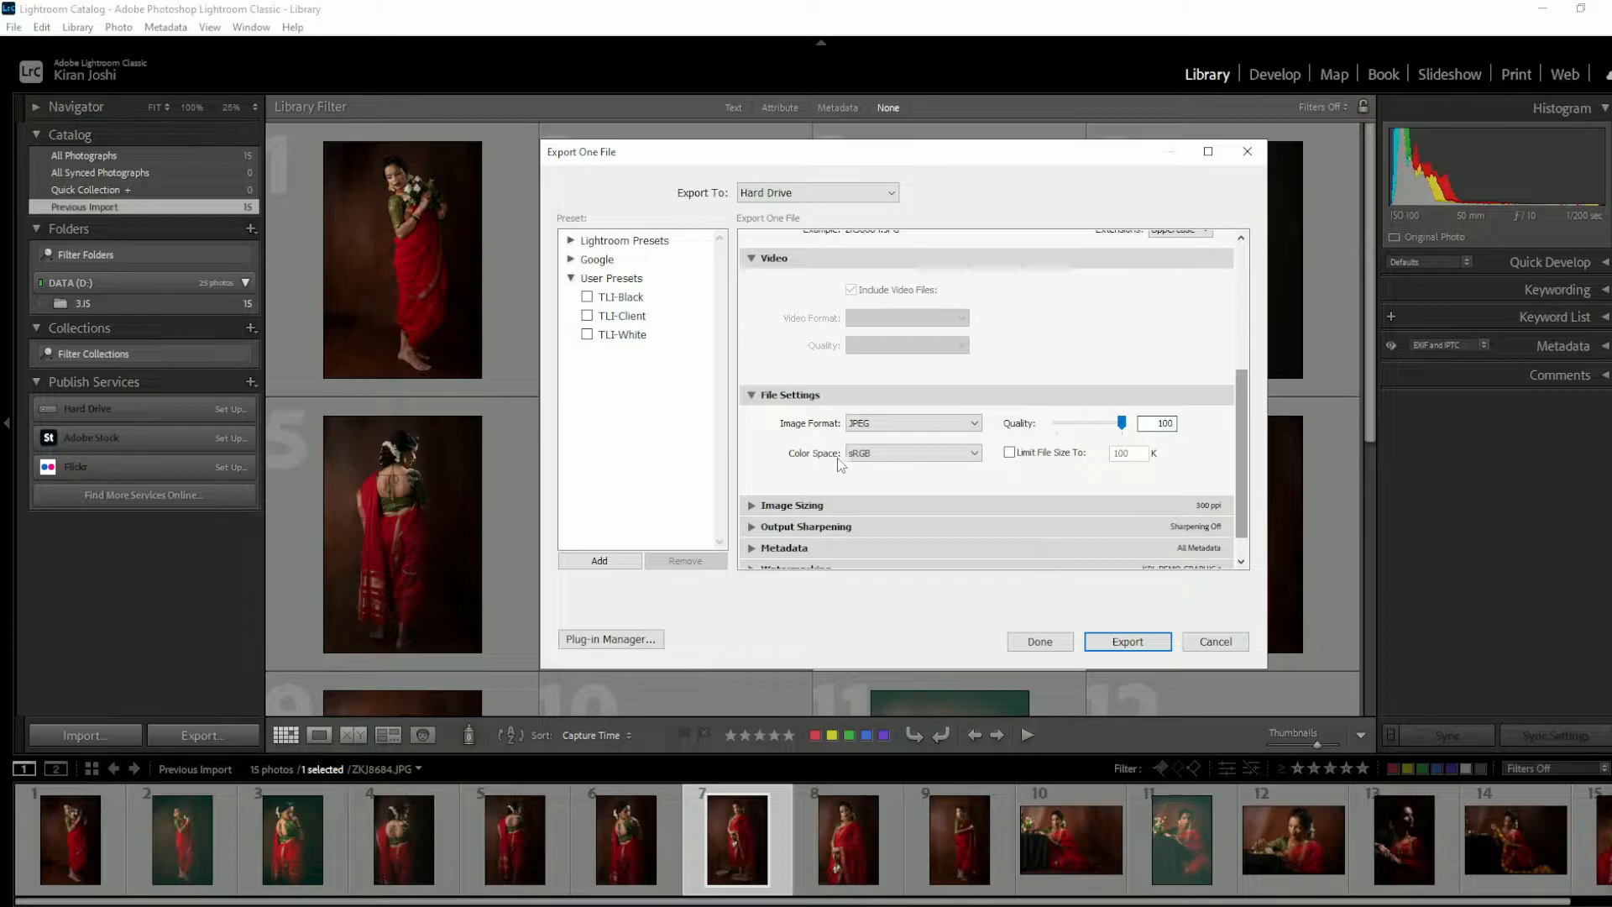
left_click(868, 459)
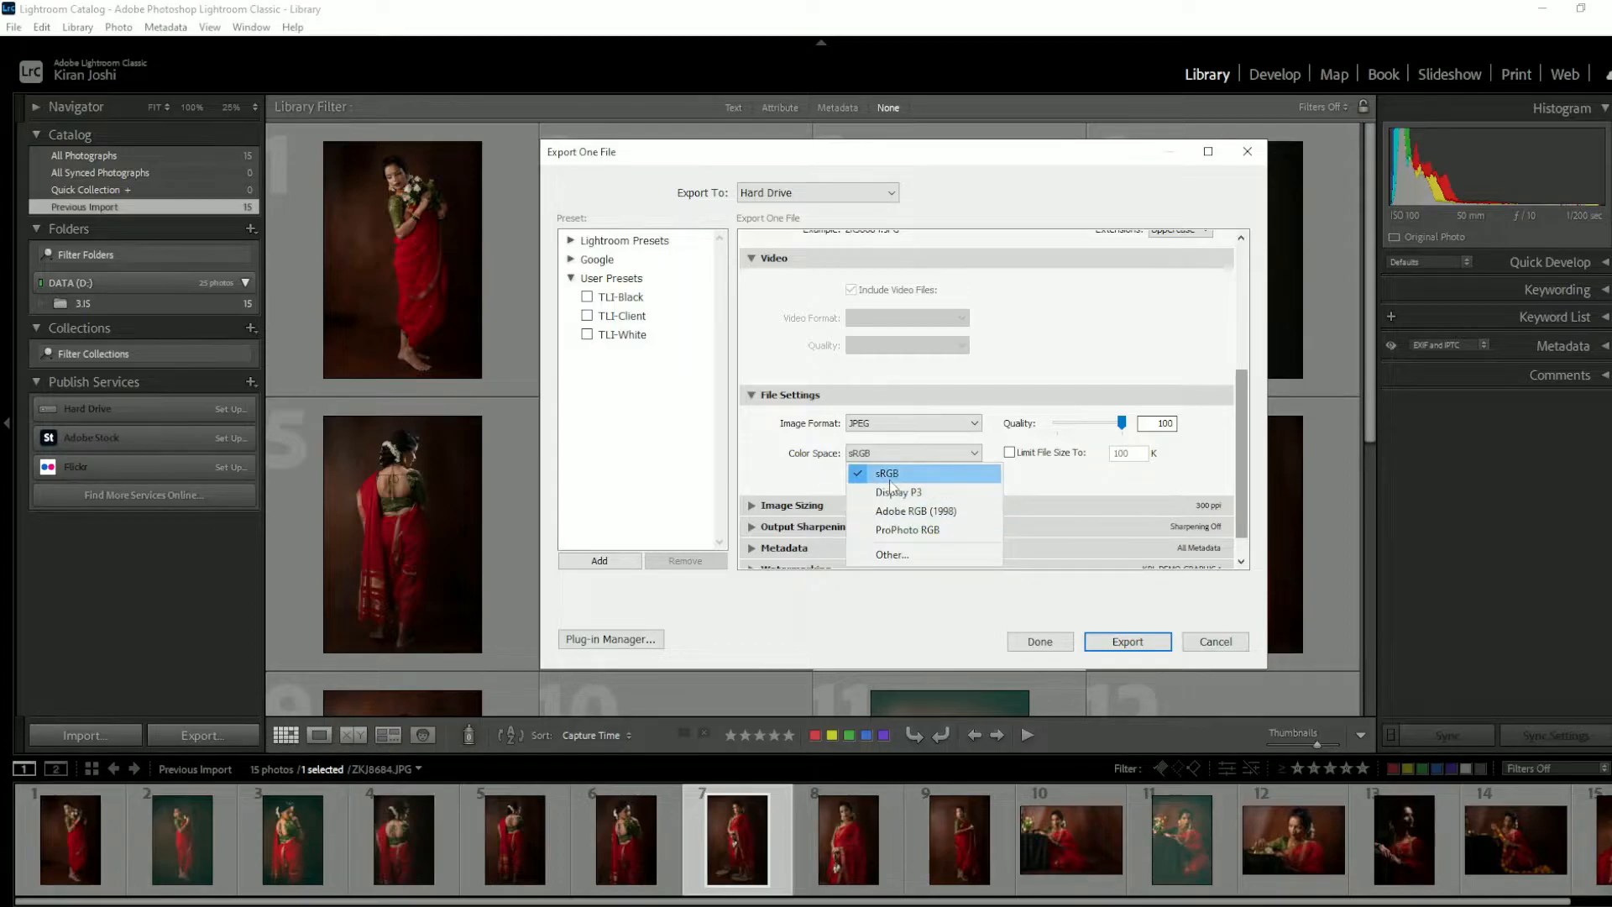
left_click(890, 476)
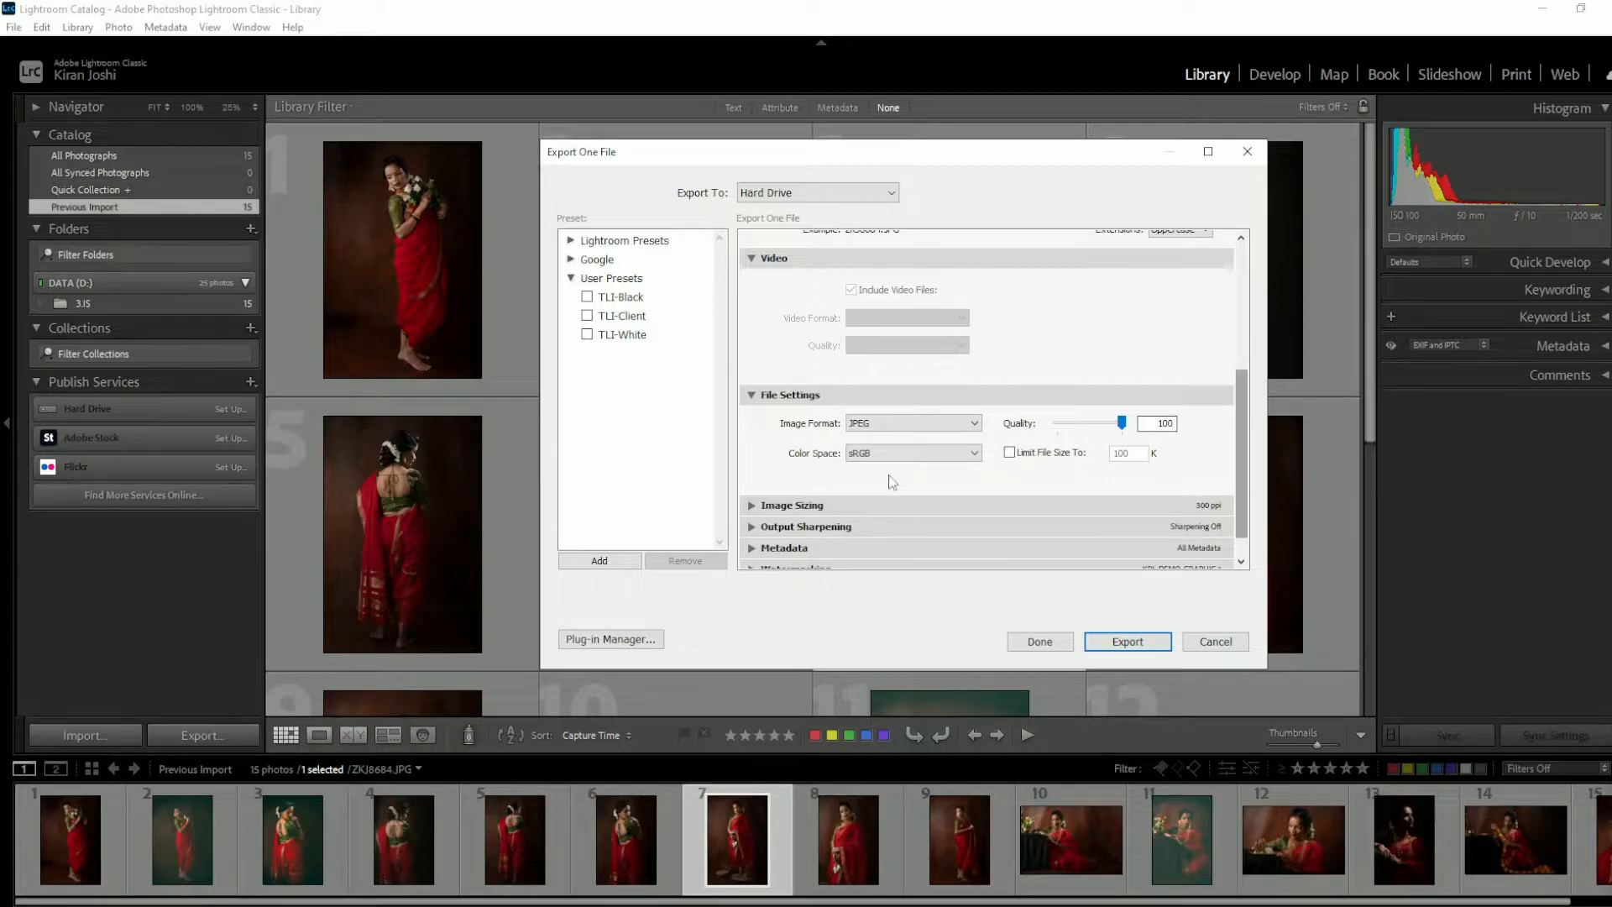
Step: Switch the image format to TIFF and review its compression, color space and bit depth options without changing them
left_click(892, 424)
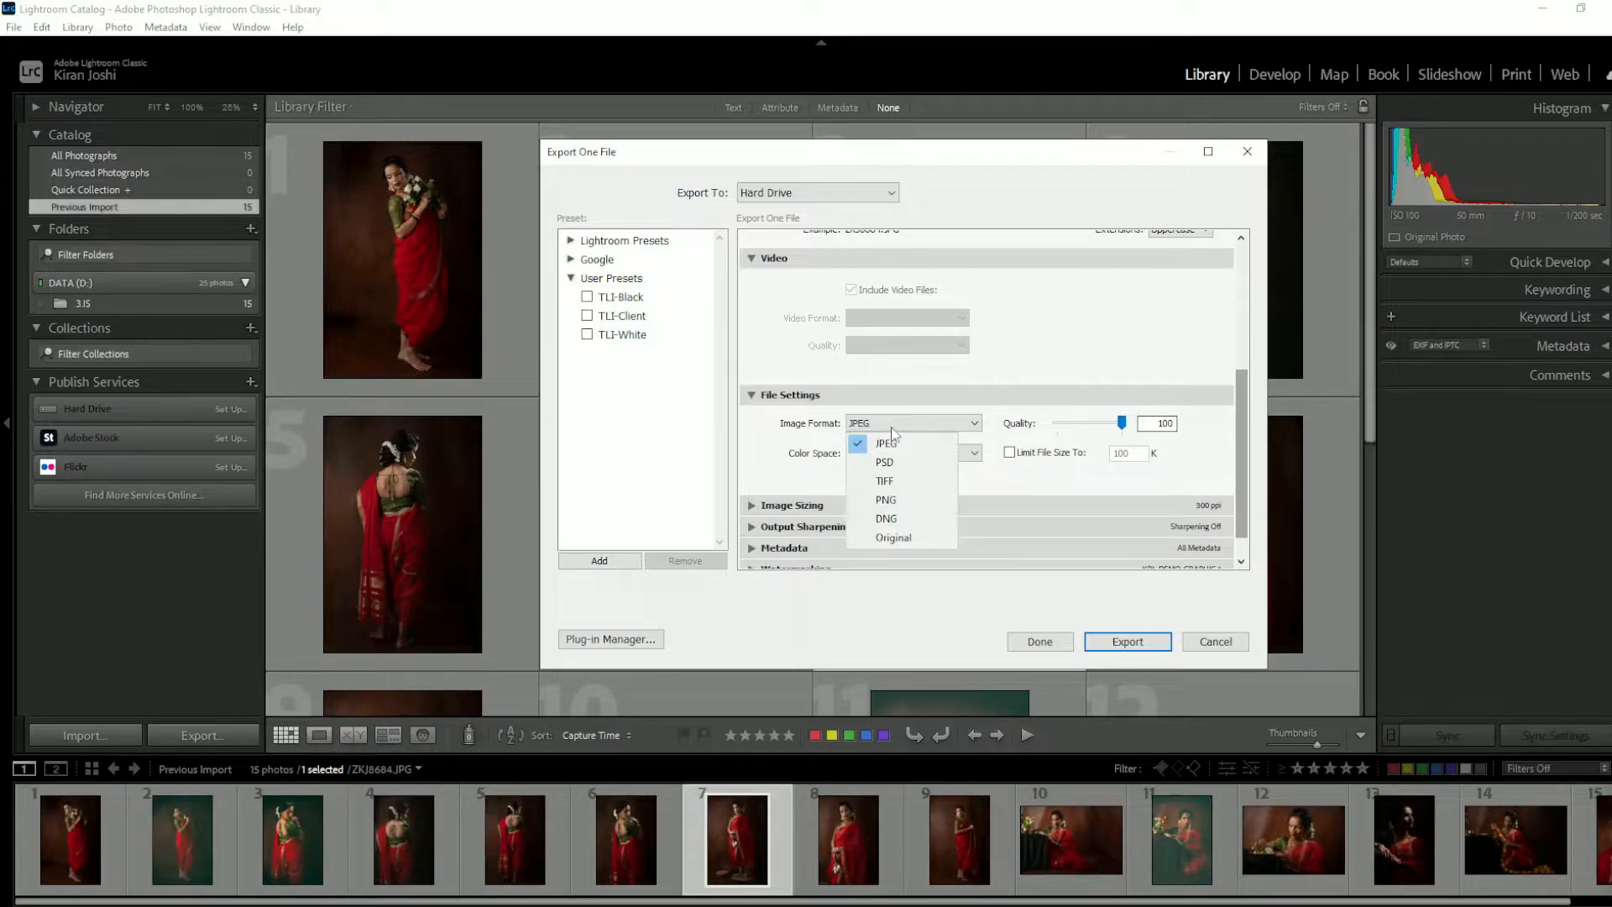
left_click(901, 481)
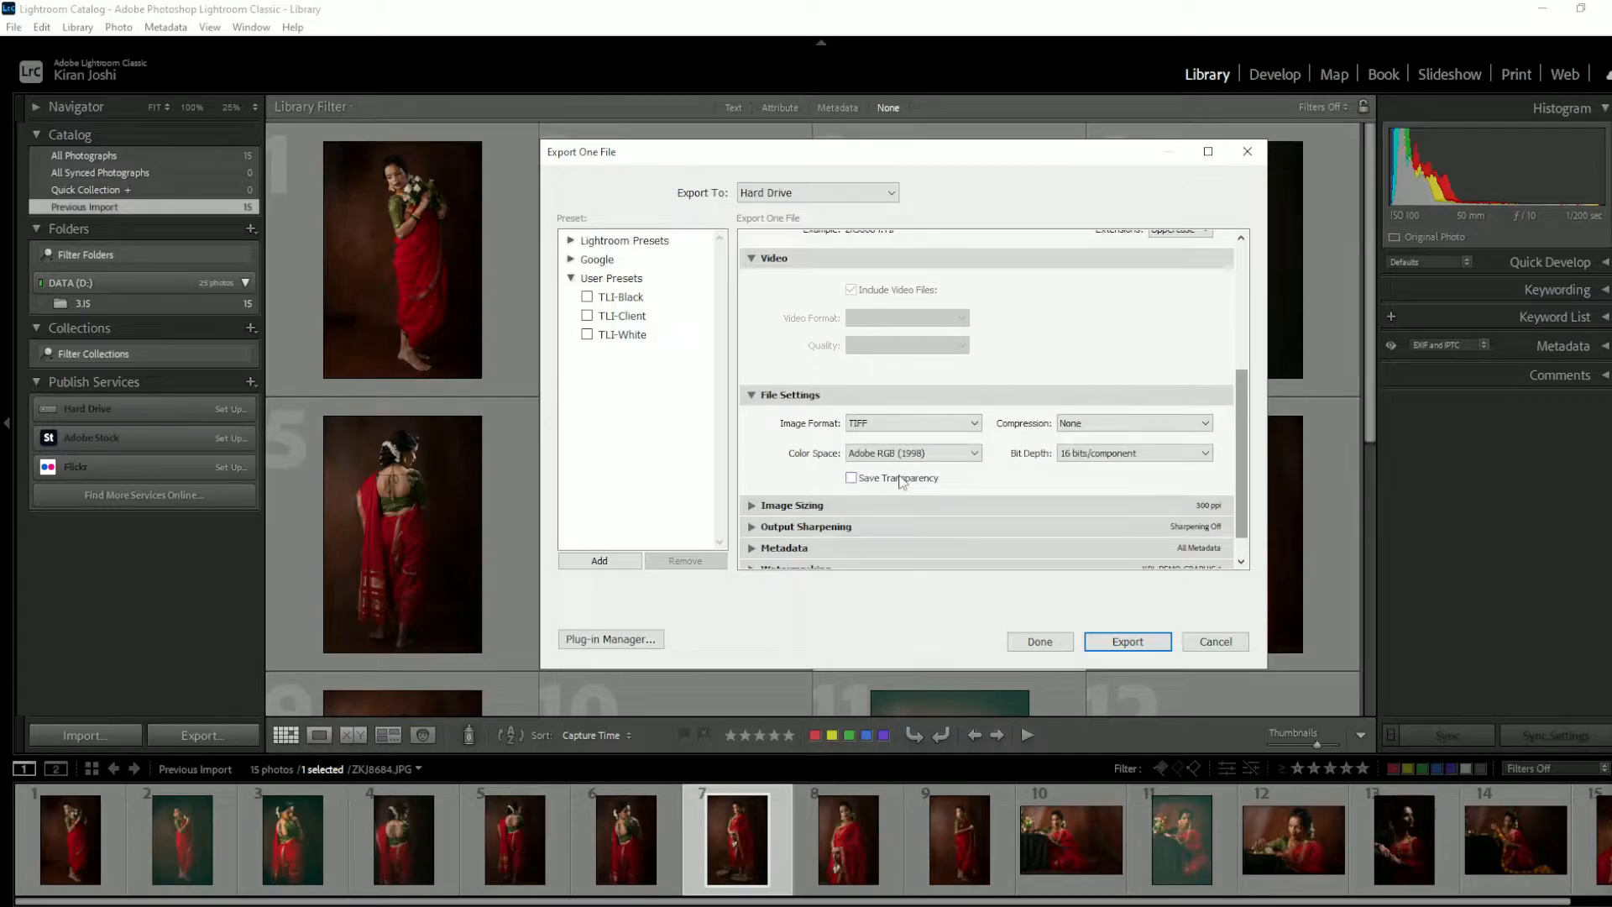
left_click(1100, 428)
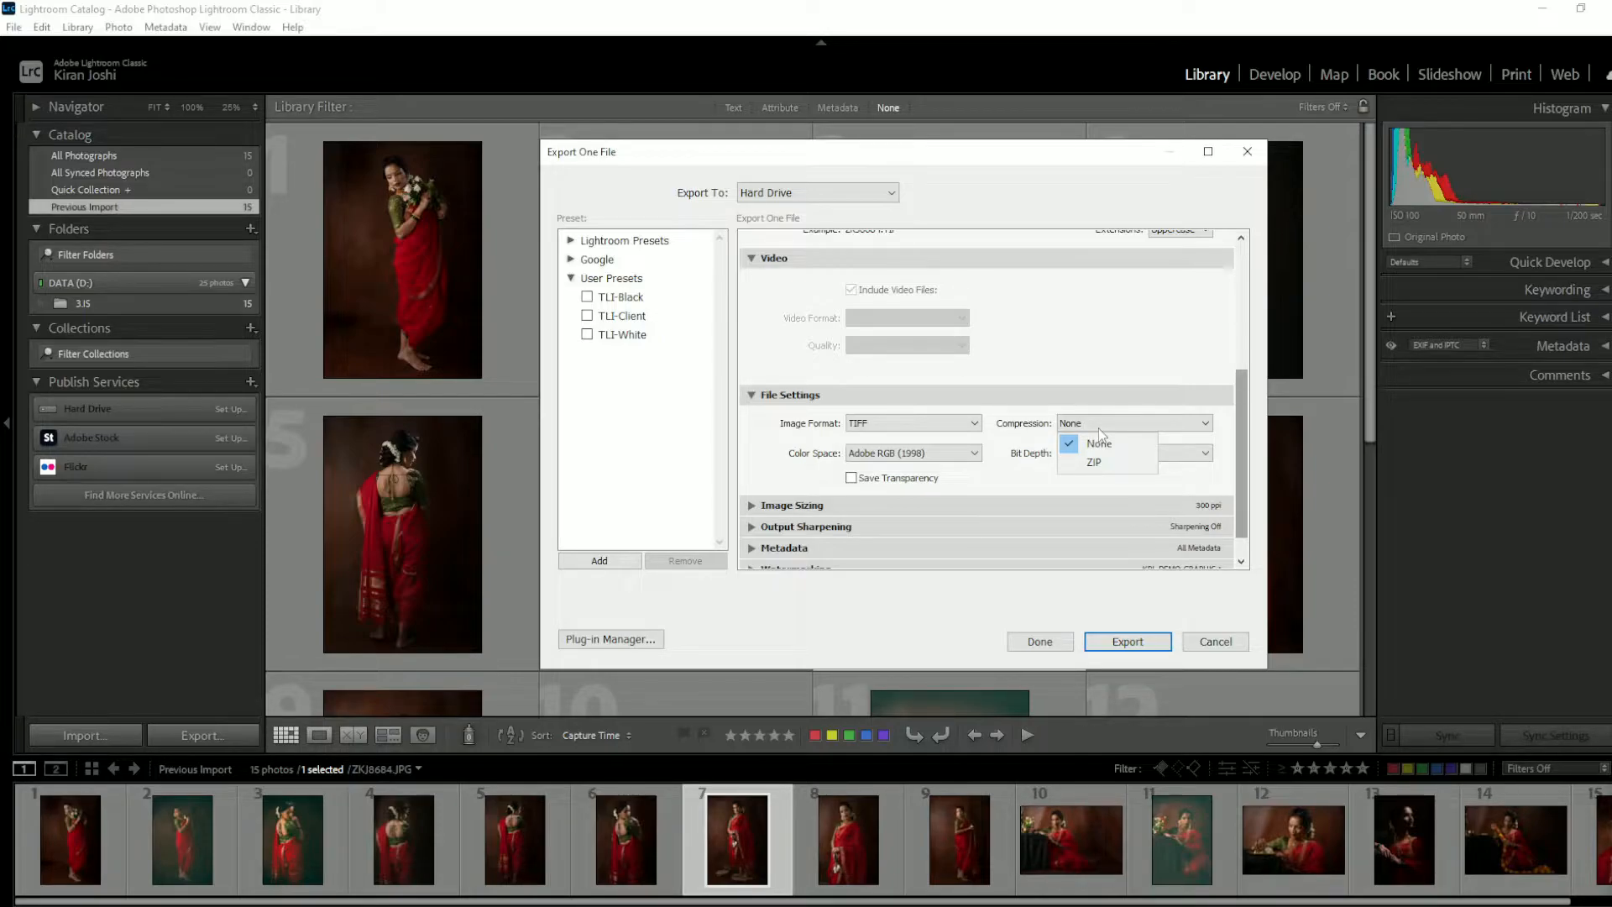
left_click(987, 444)
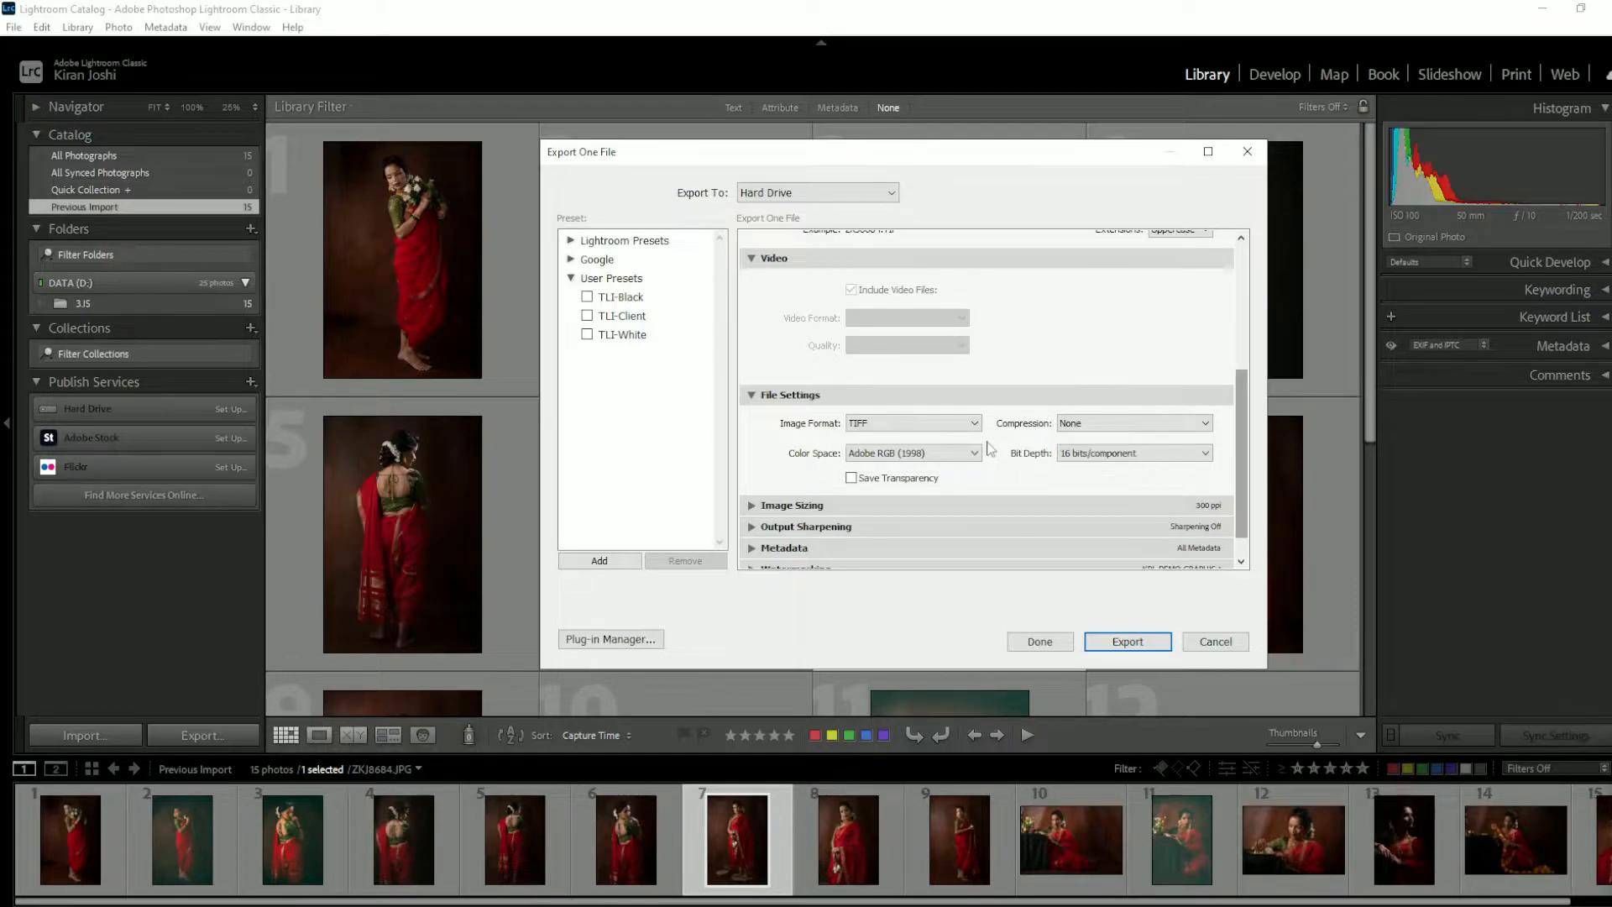
left_click(976, 455)
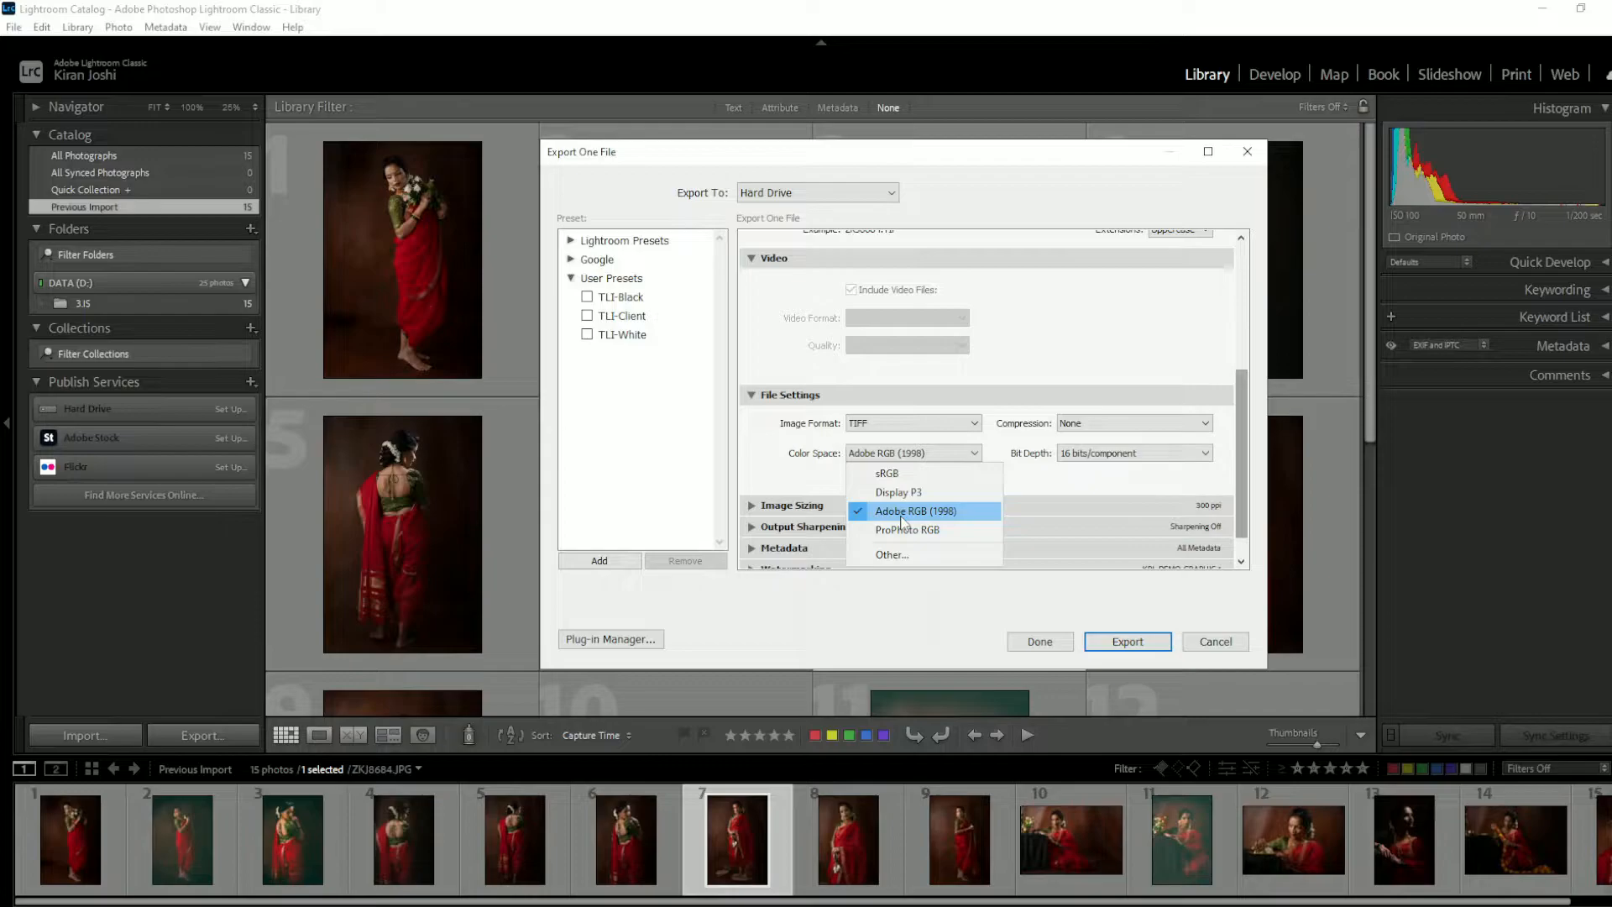
left_click(1056, 474)
left_click(1105, 456)
left_click(996, 478)
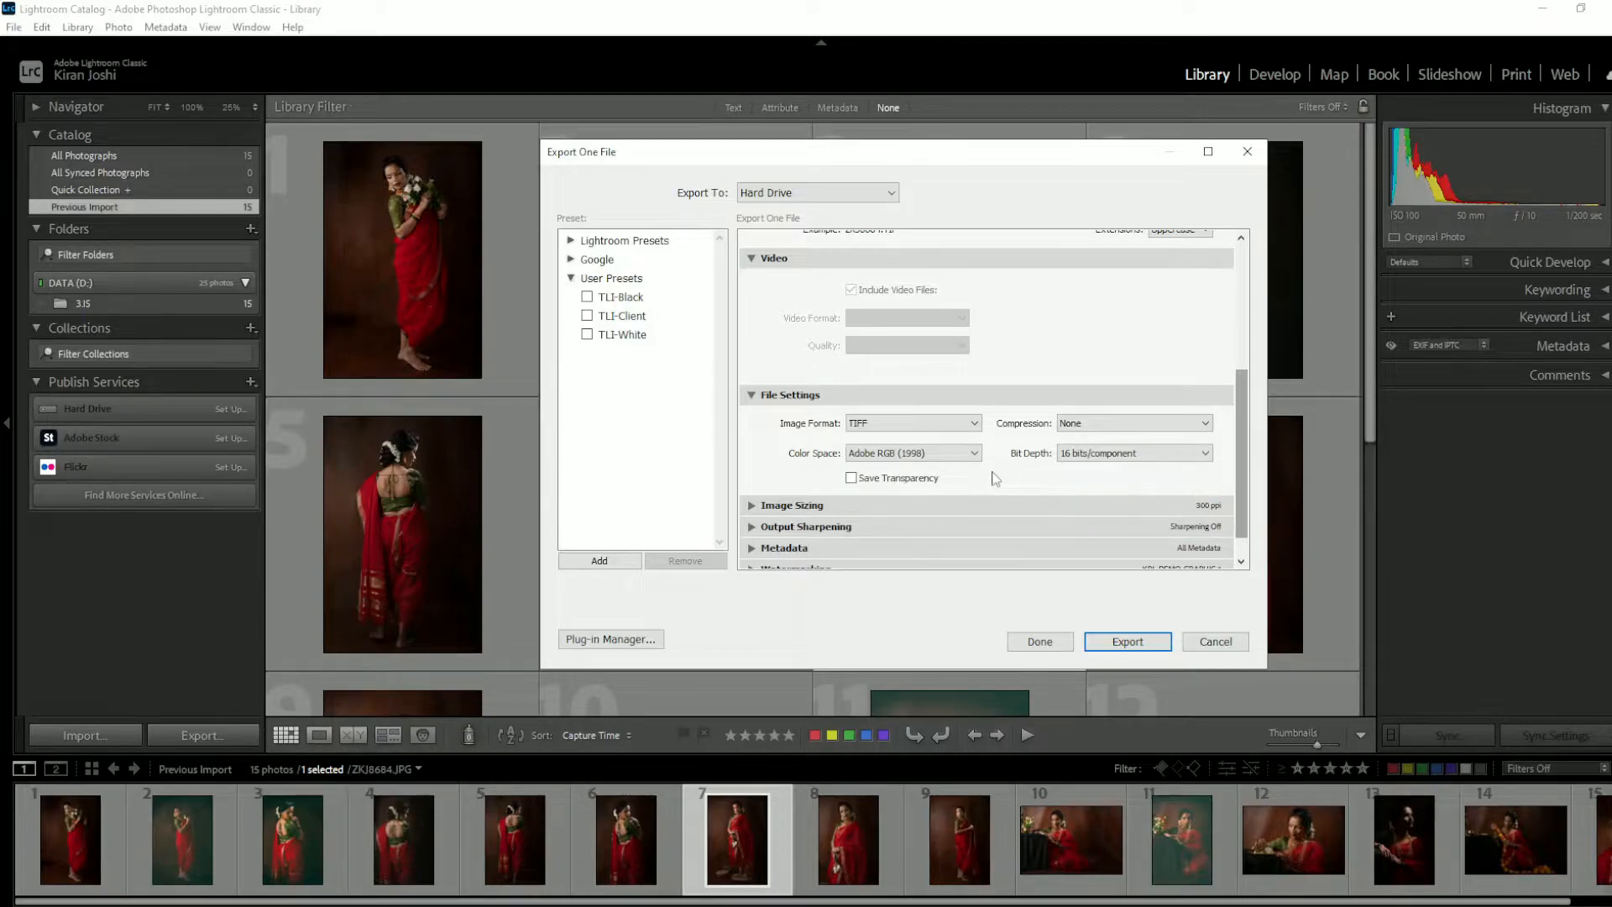
Step: Try PSD as the export image format, and switch the format to PNG
left_click(924, 426)
left_click(915, 460)
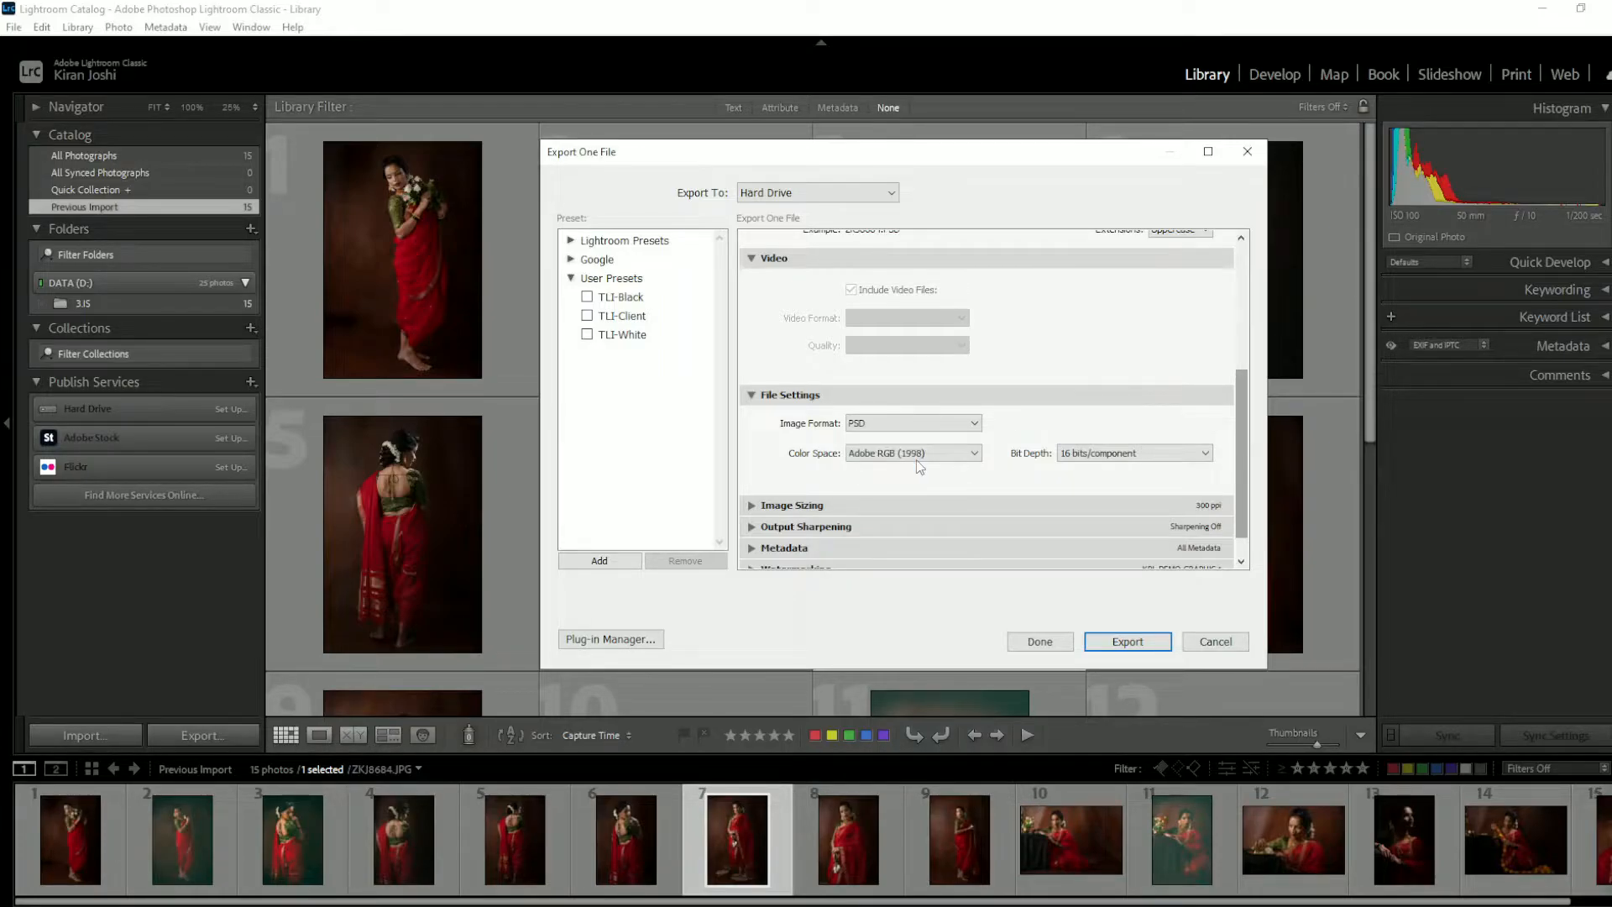
left_click(897, 428)
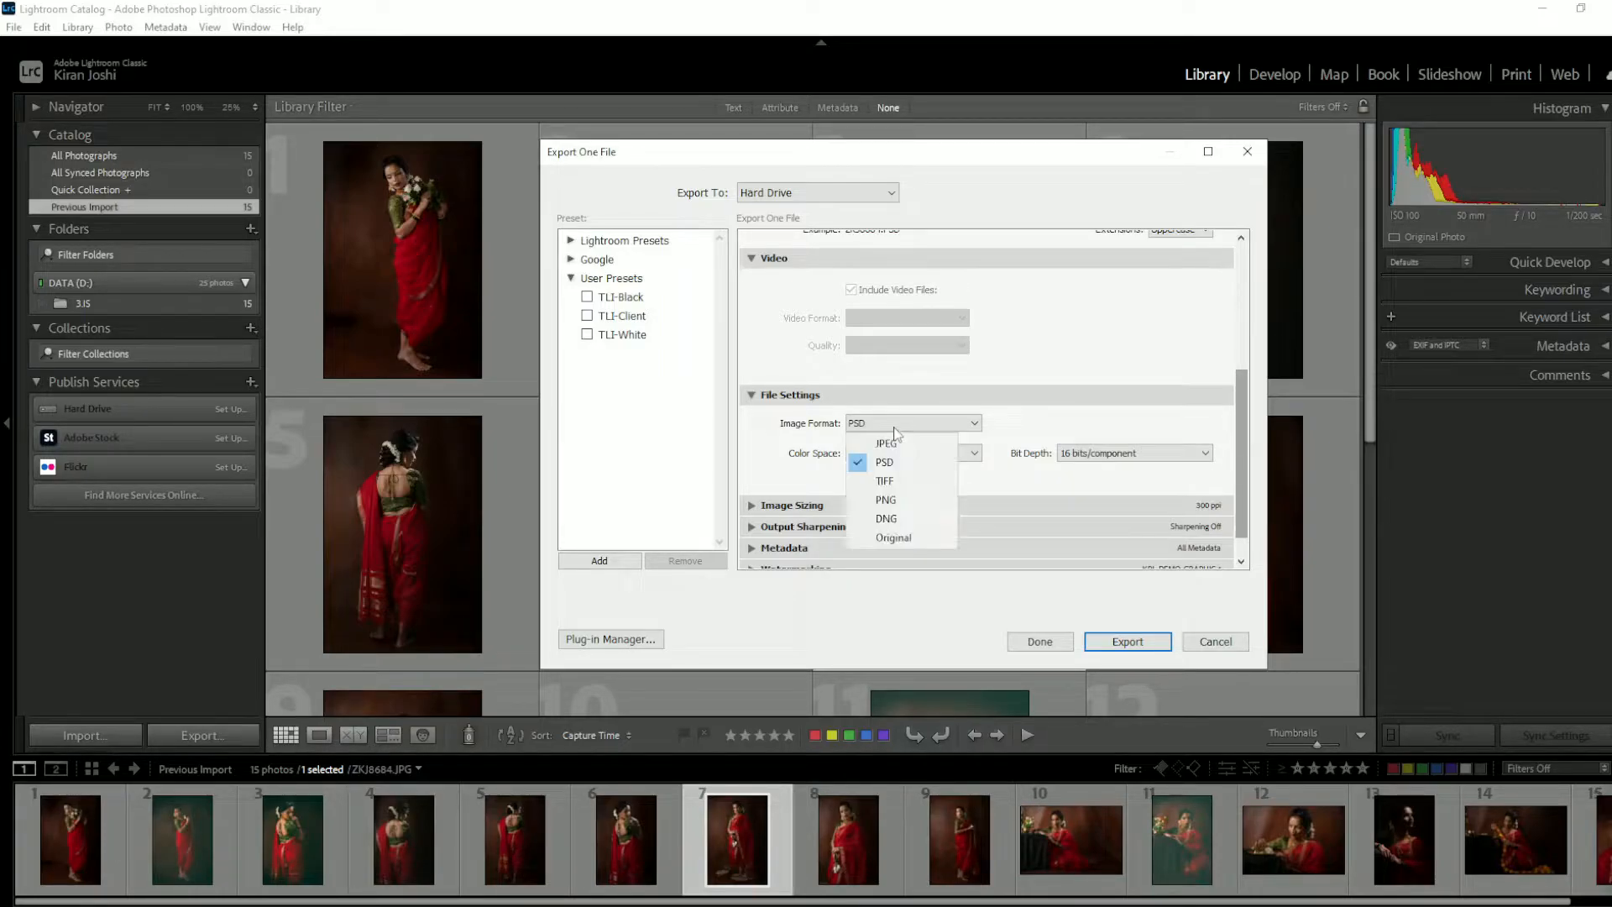
left_click(898, 502)
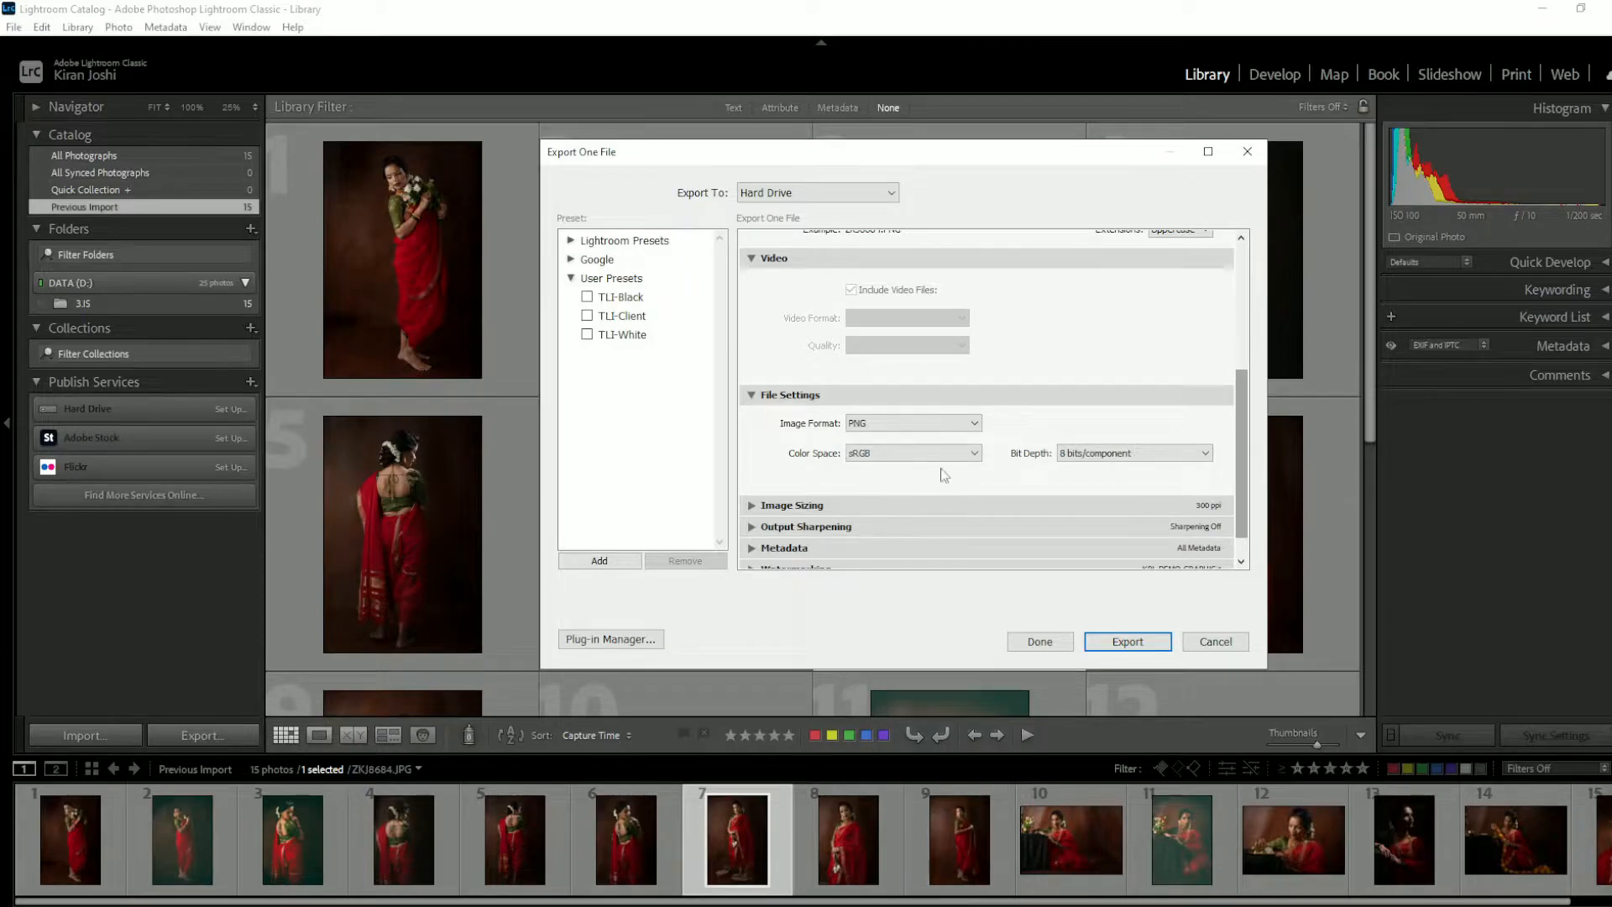
Step: Set the PNG export's color space to Adobe RGB (1998) and its bit depth to 16 bits/component
left_click(908, 453)
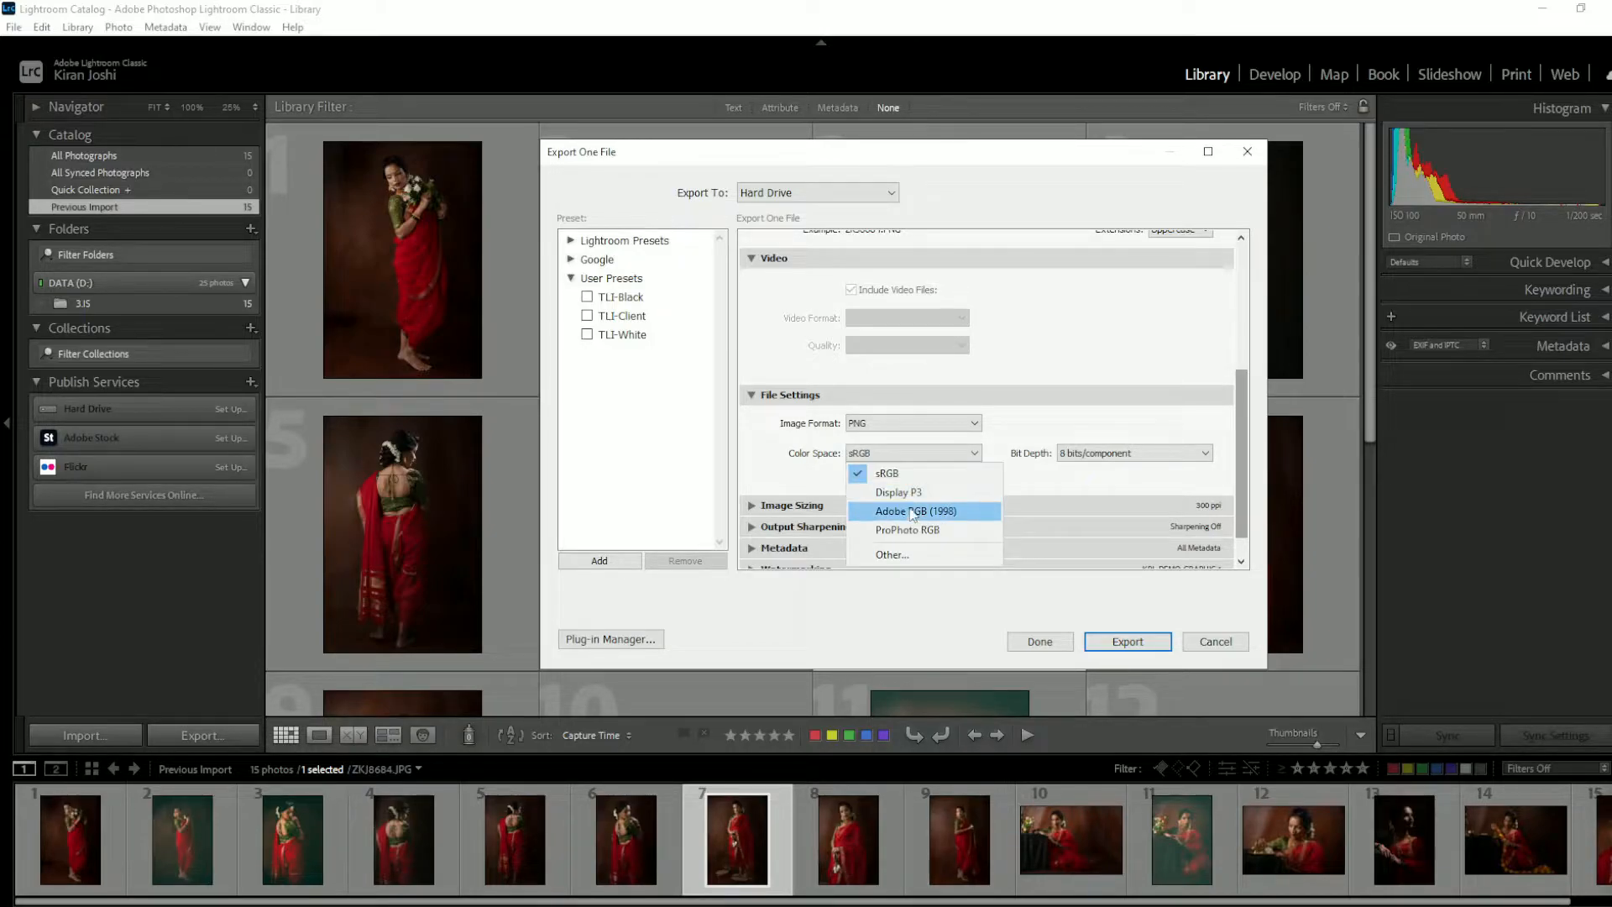
left_click(1070, 458)
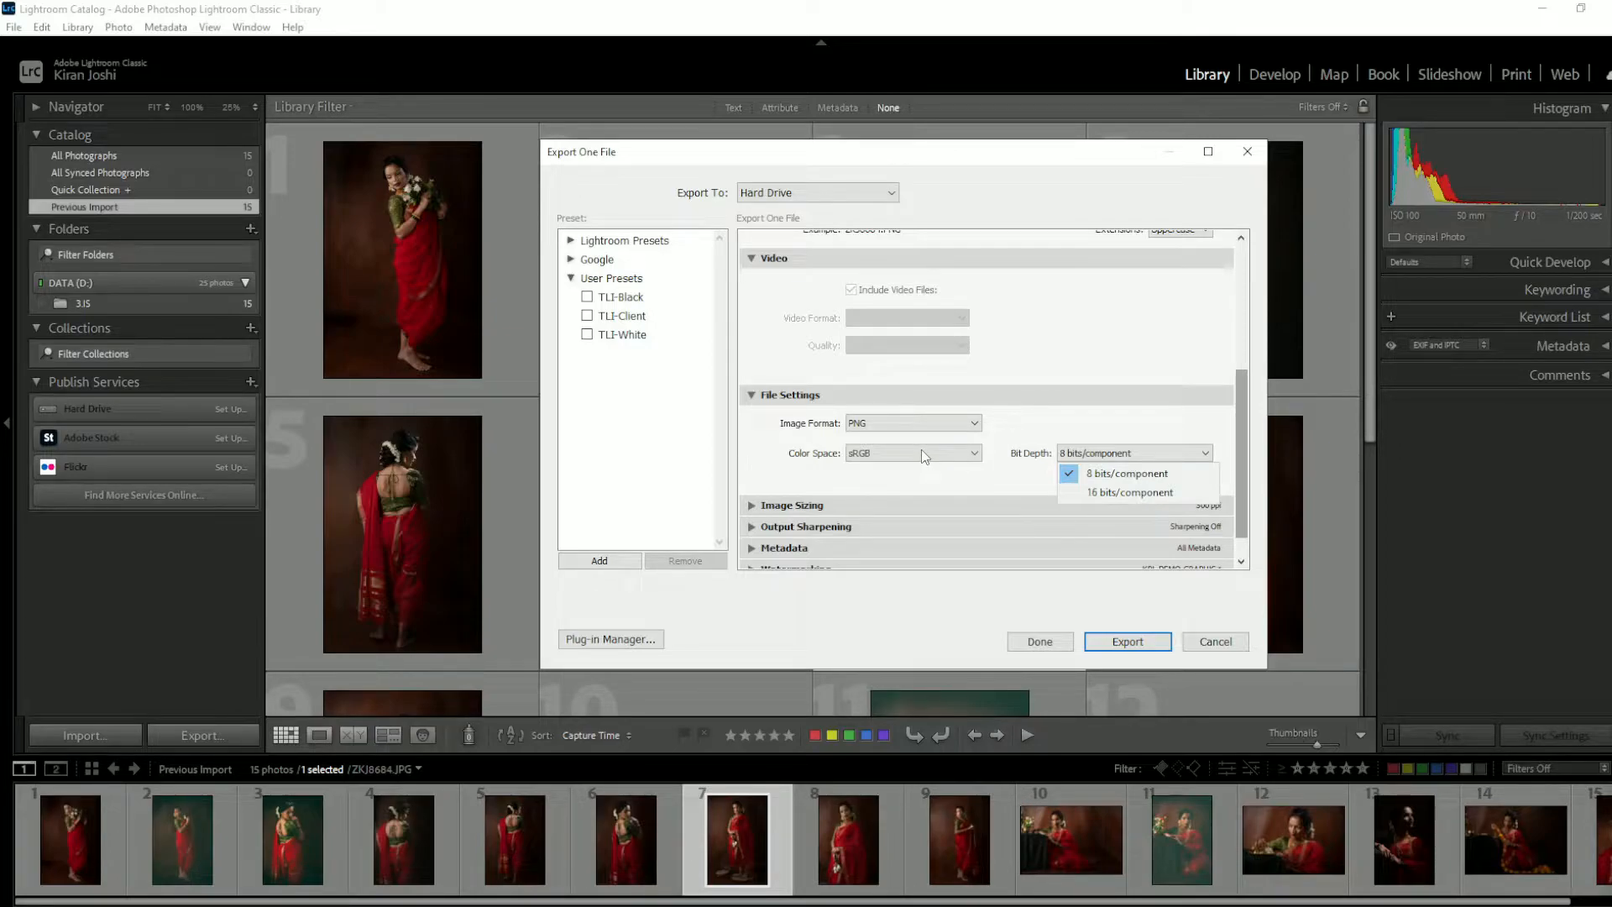
left_click(885, 458)
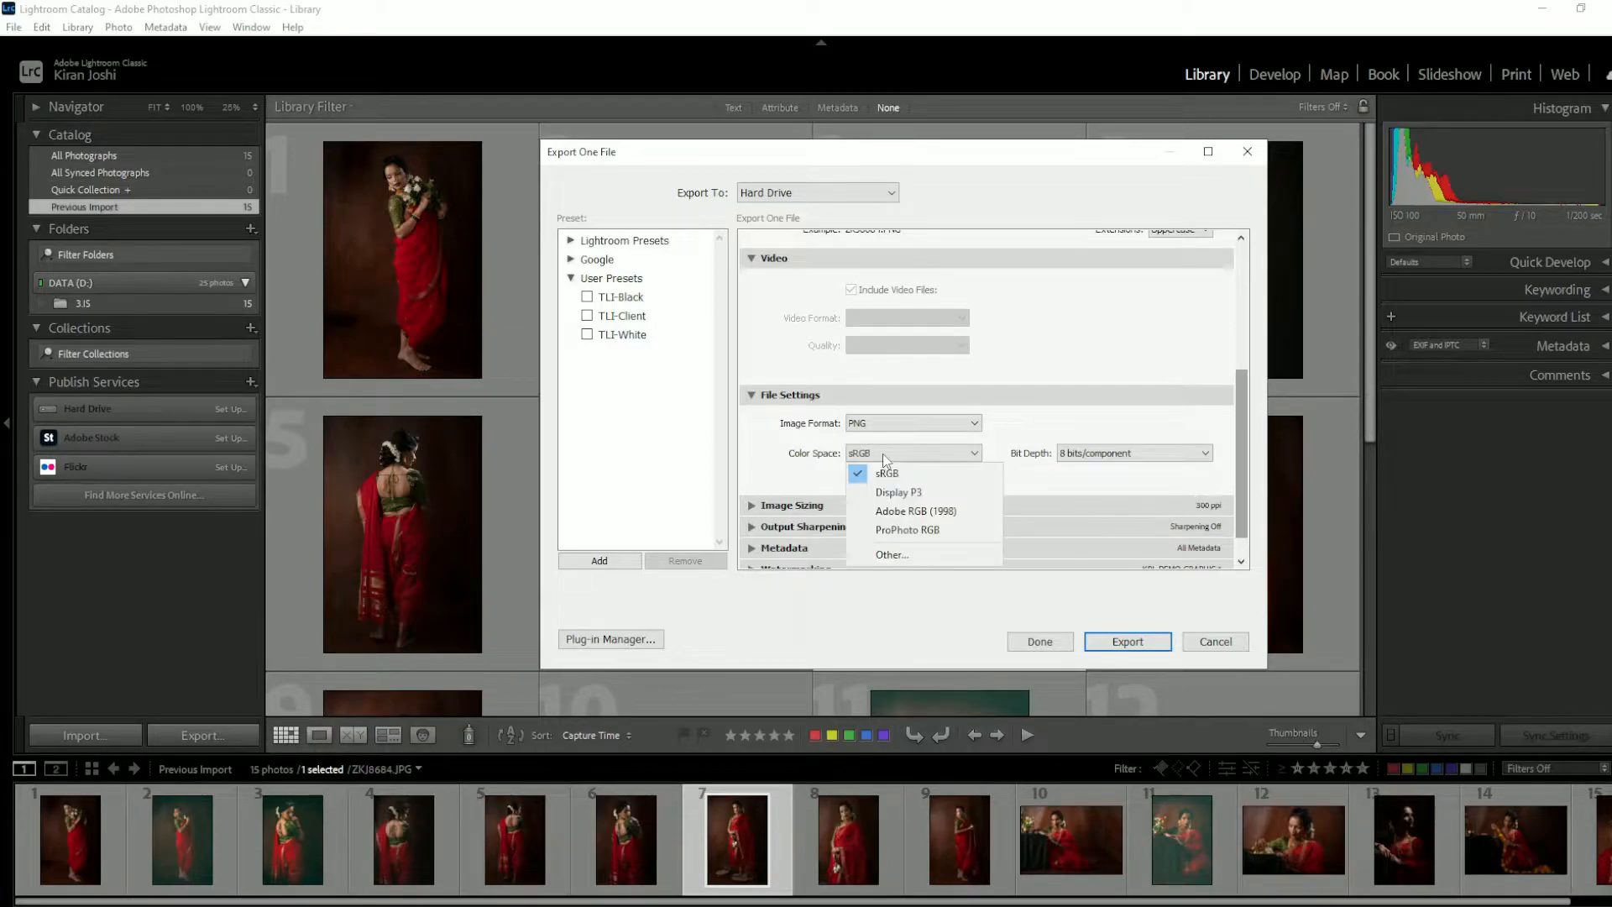
left_click(895, 513)
left_click(1094, 460)
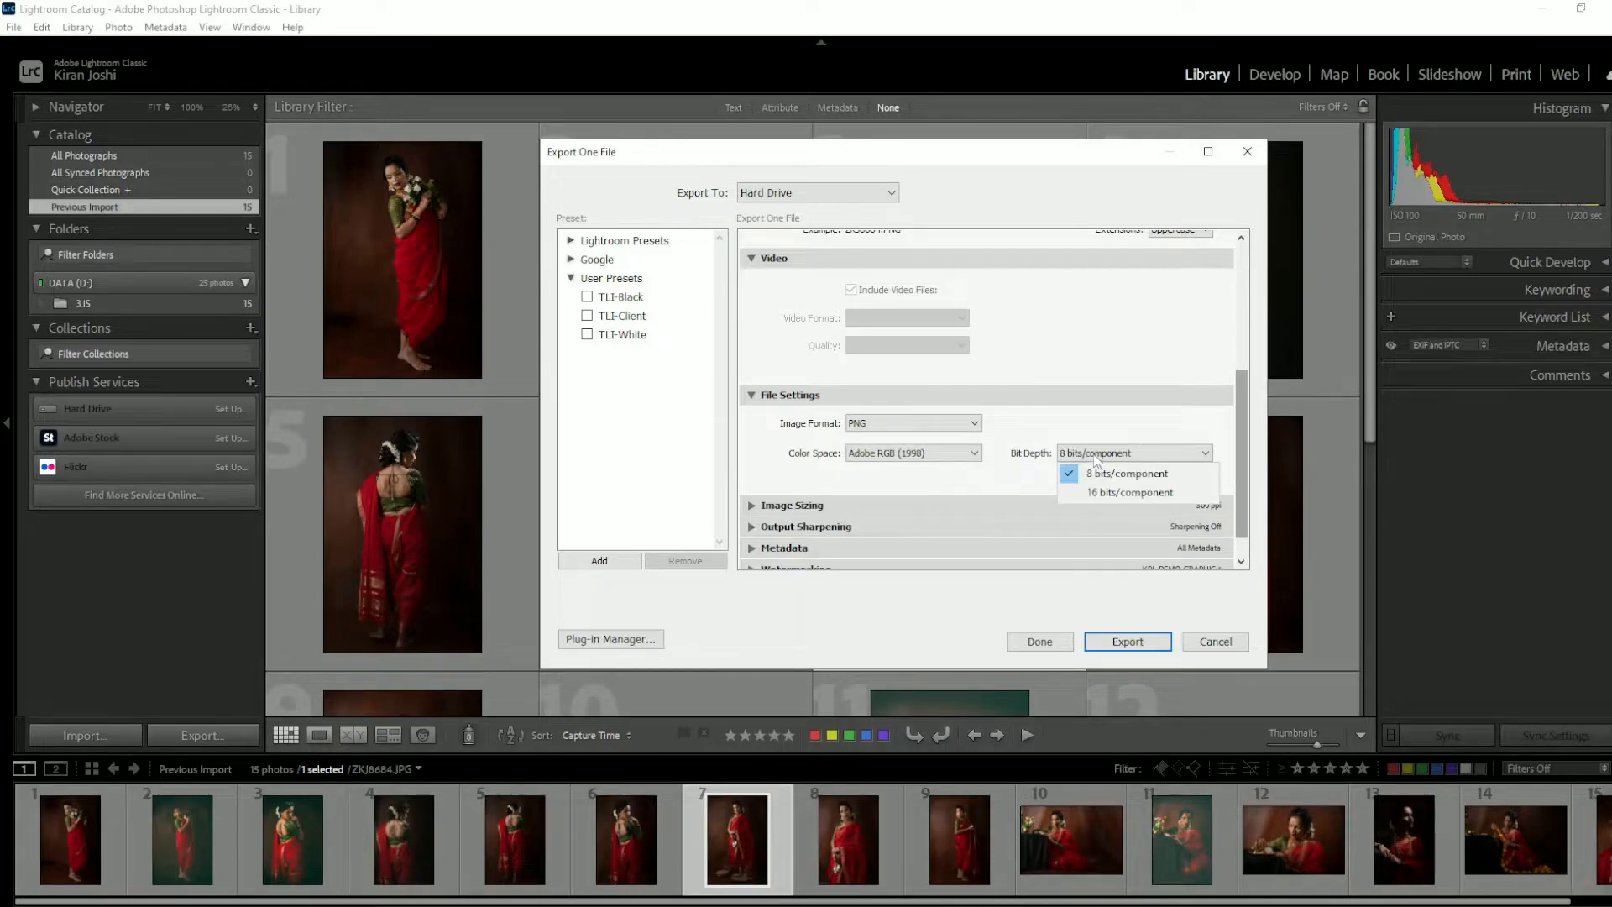
left_click(1117, 496)
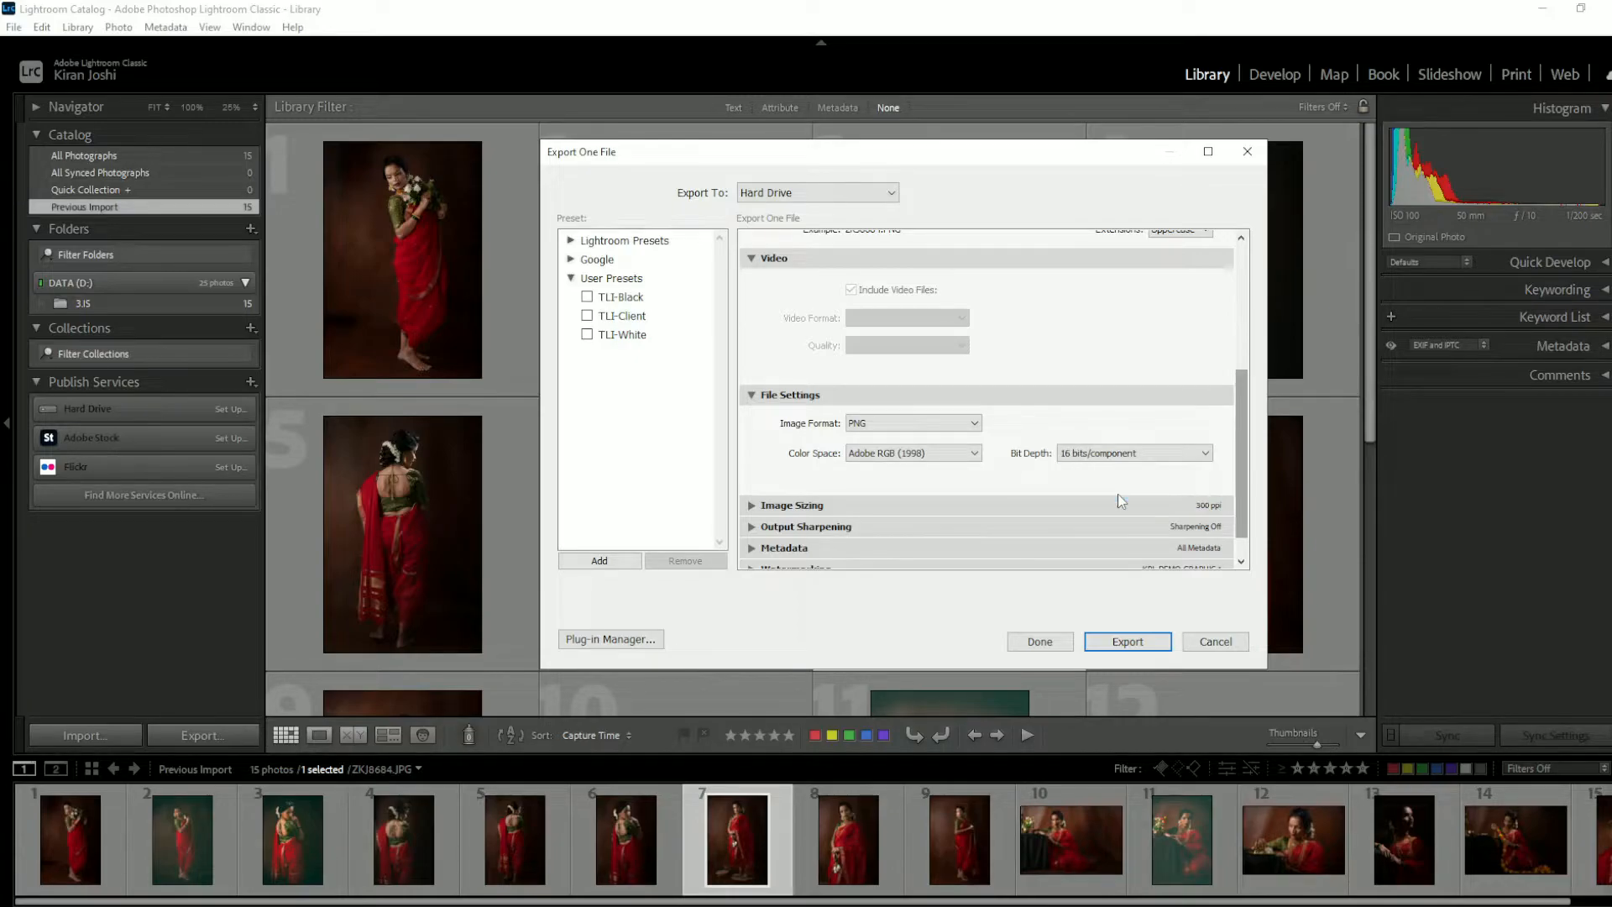
Step: Switch the image format to DNG and review its compatibility, JPEG preview and raw embedding options
left_click(940, 428)
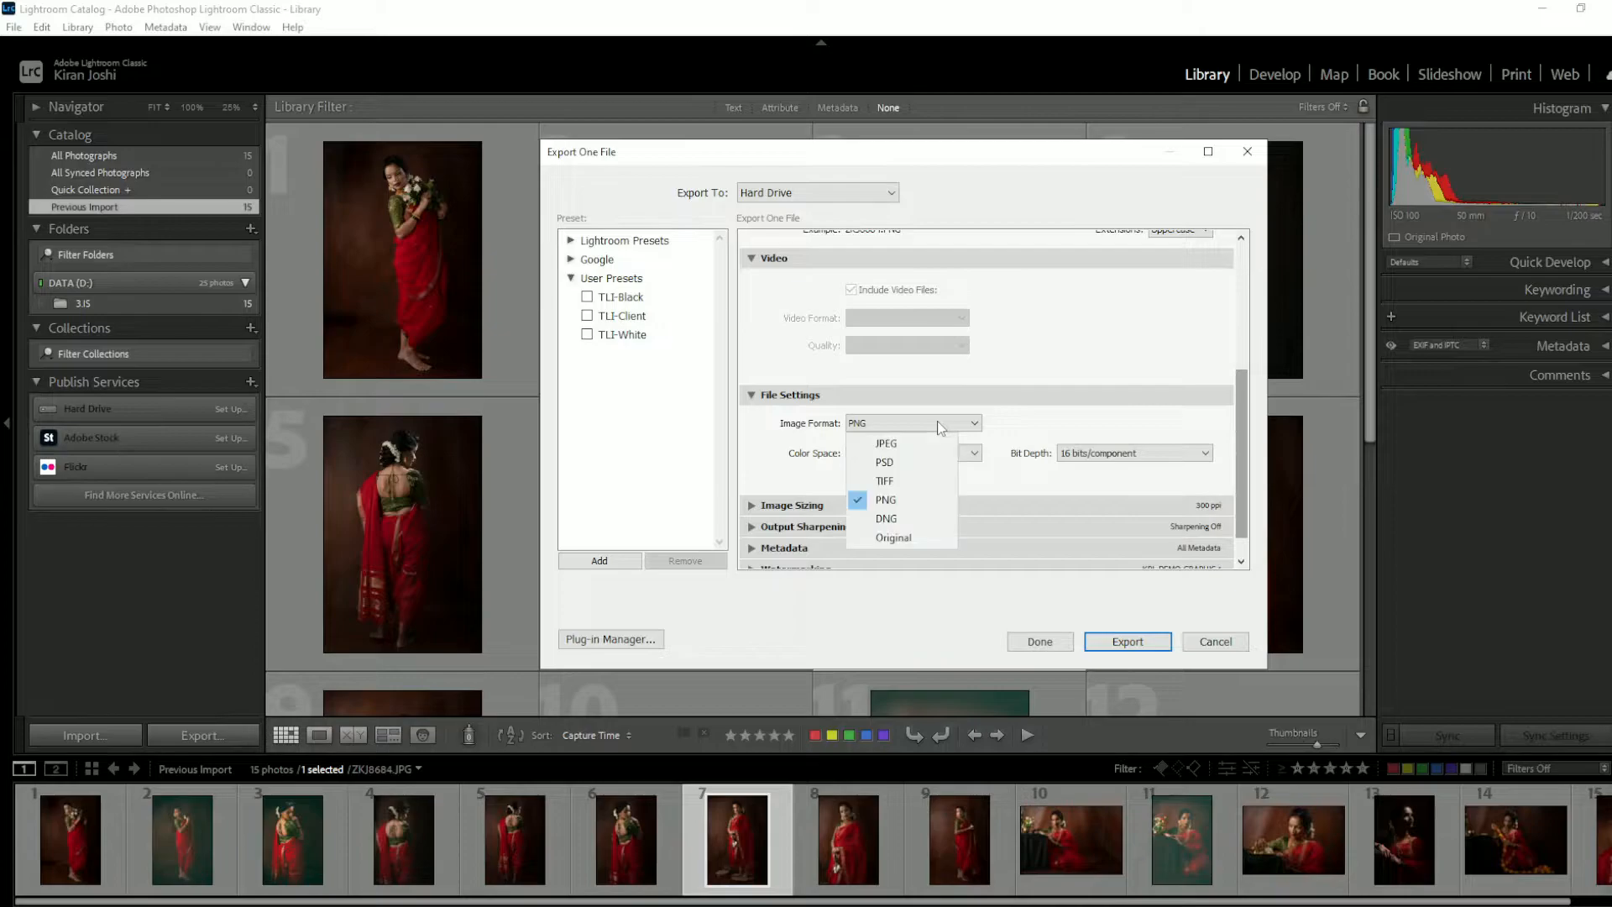
left_click(919, 524)
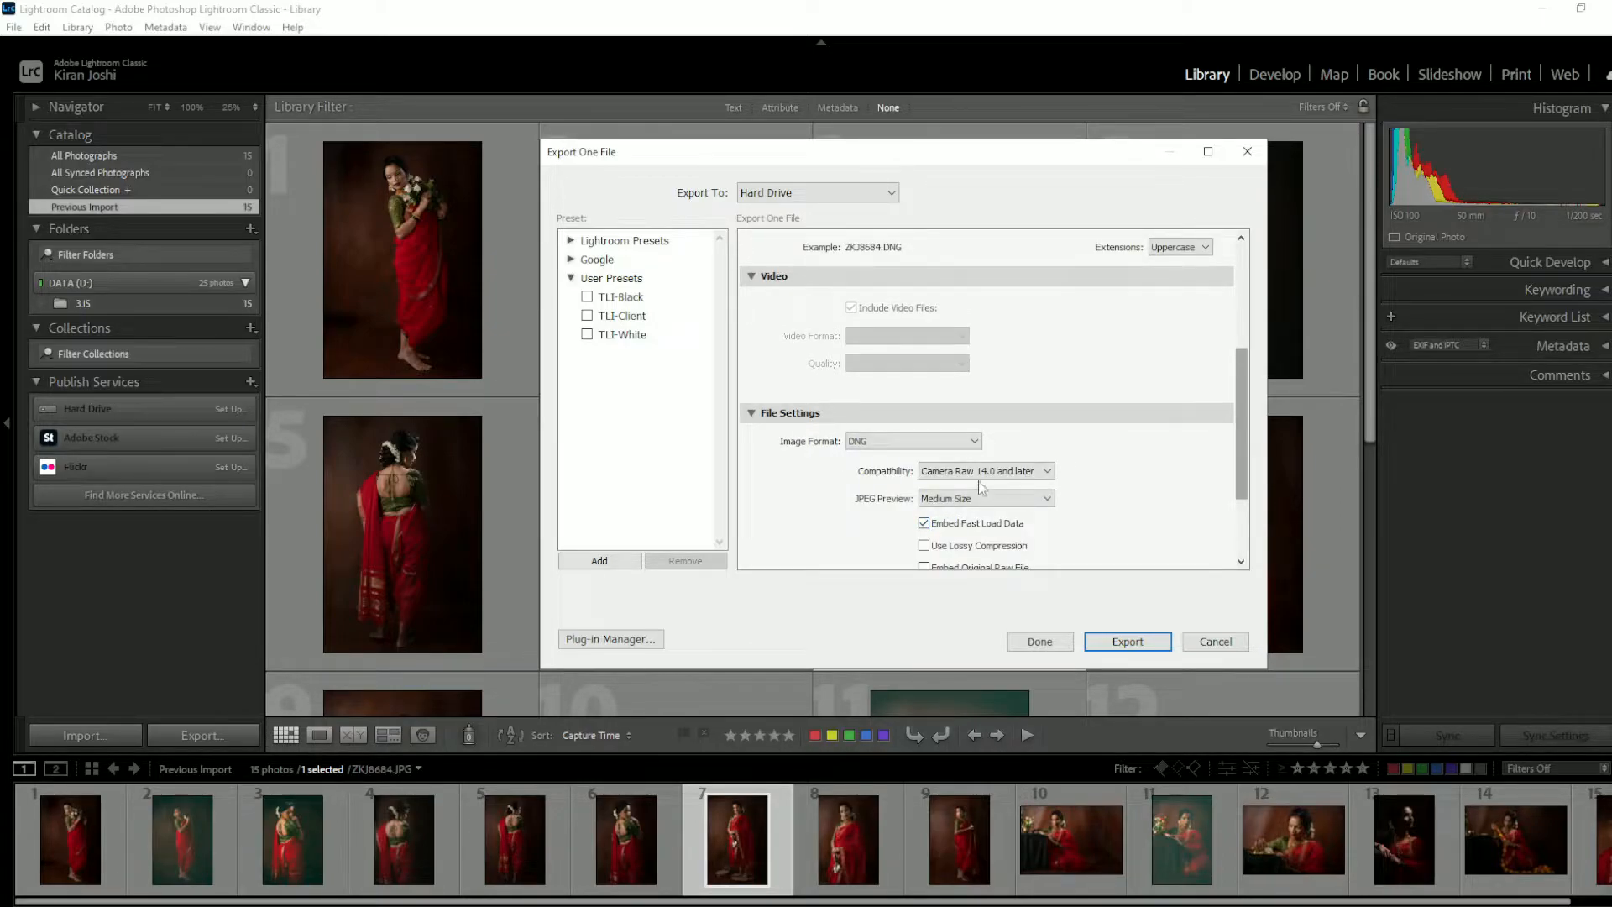
scroll(1134, 479, "down", 3)
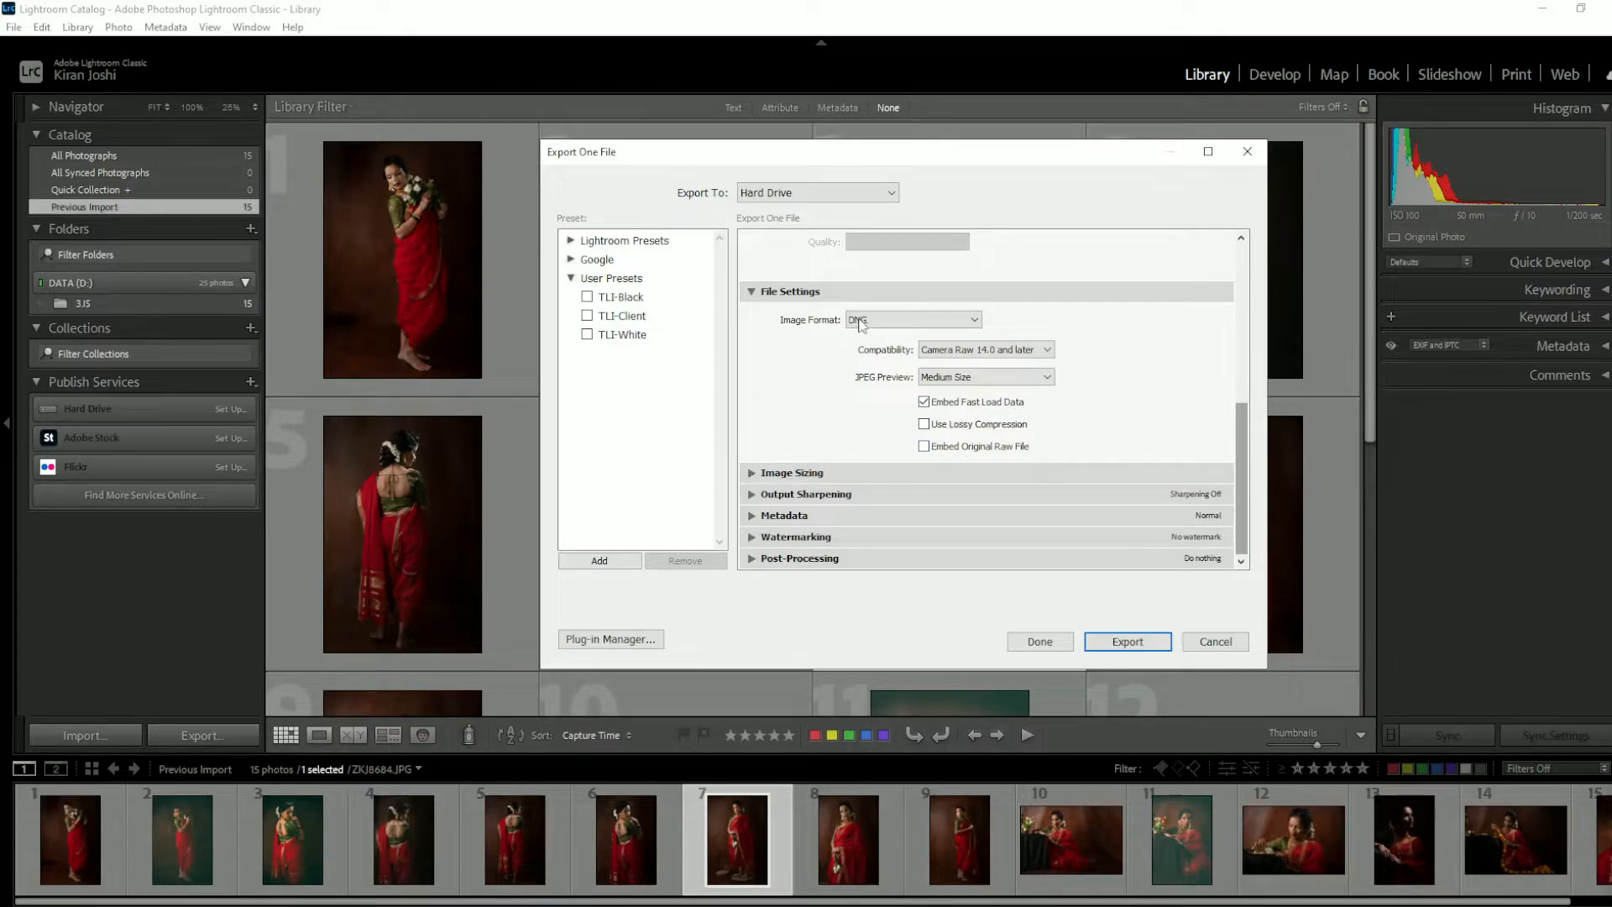
Step: Try the Original image format, and return the export format to JPEG
left_click(918, 321)
left_click(903, 438)
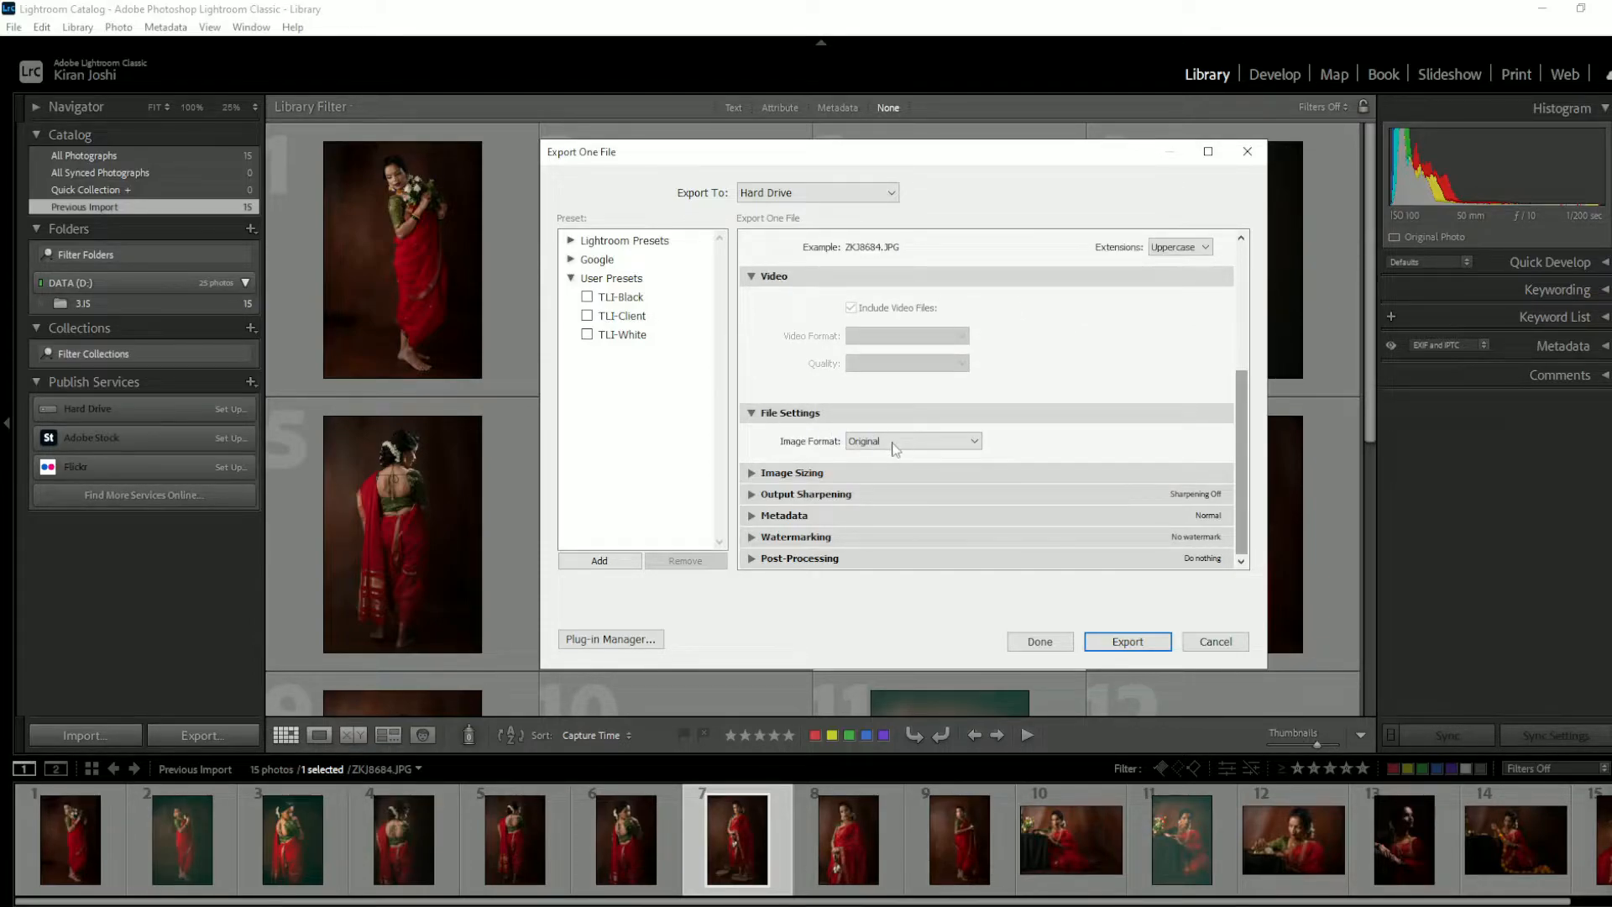
left_click(895, 448)
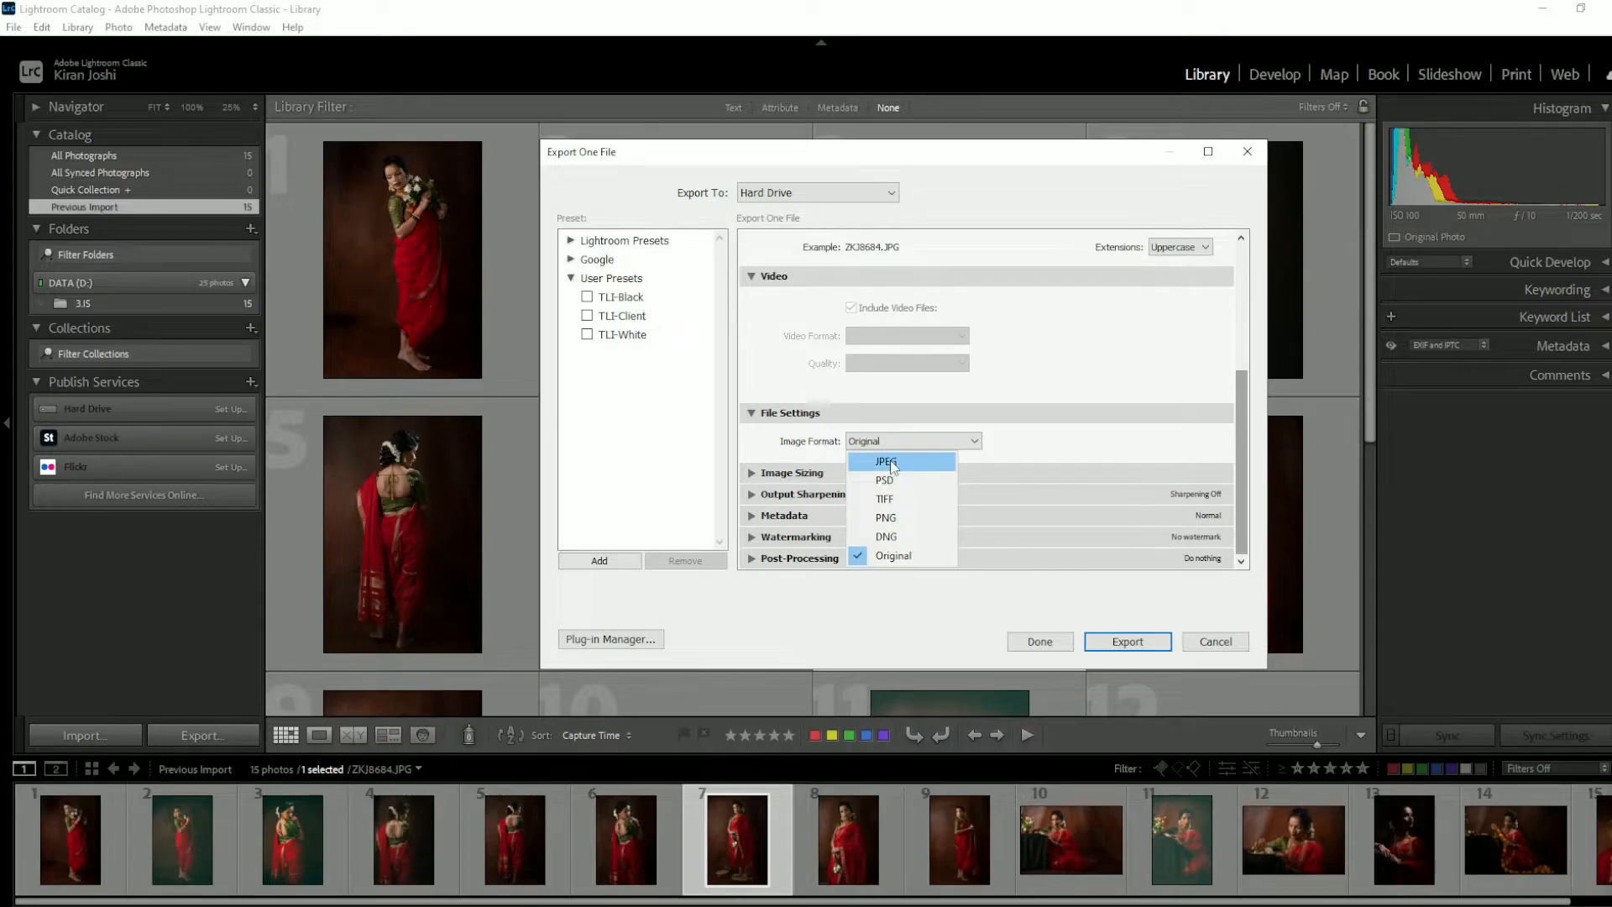
left_click(892, 467)
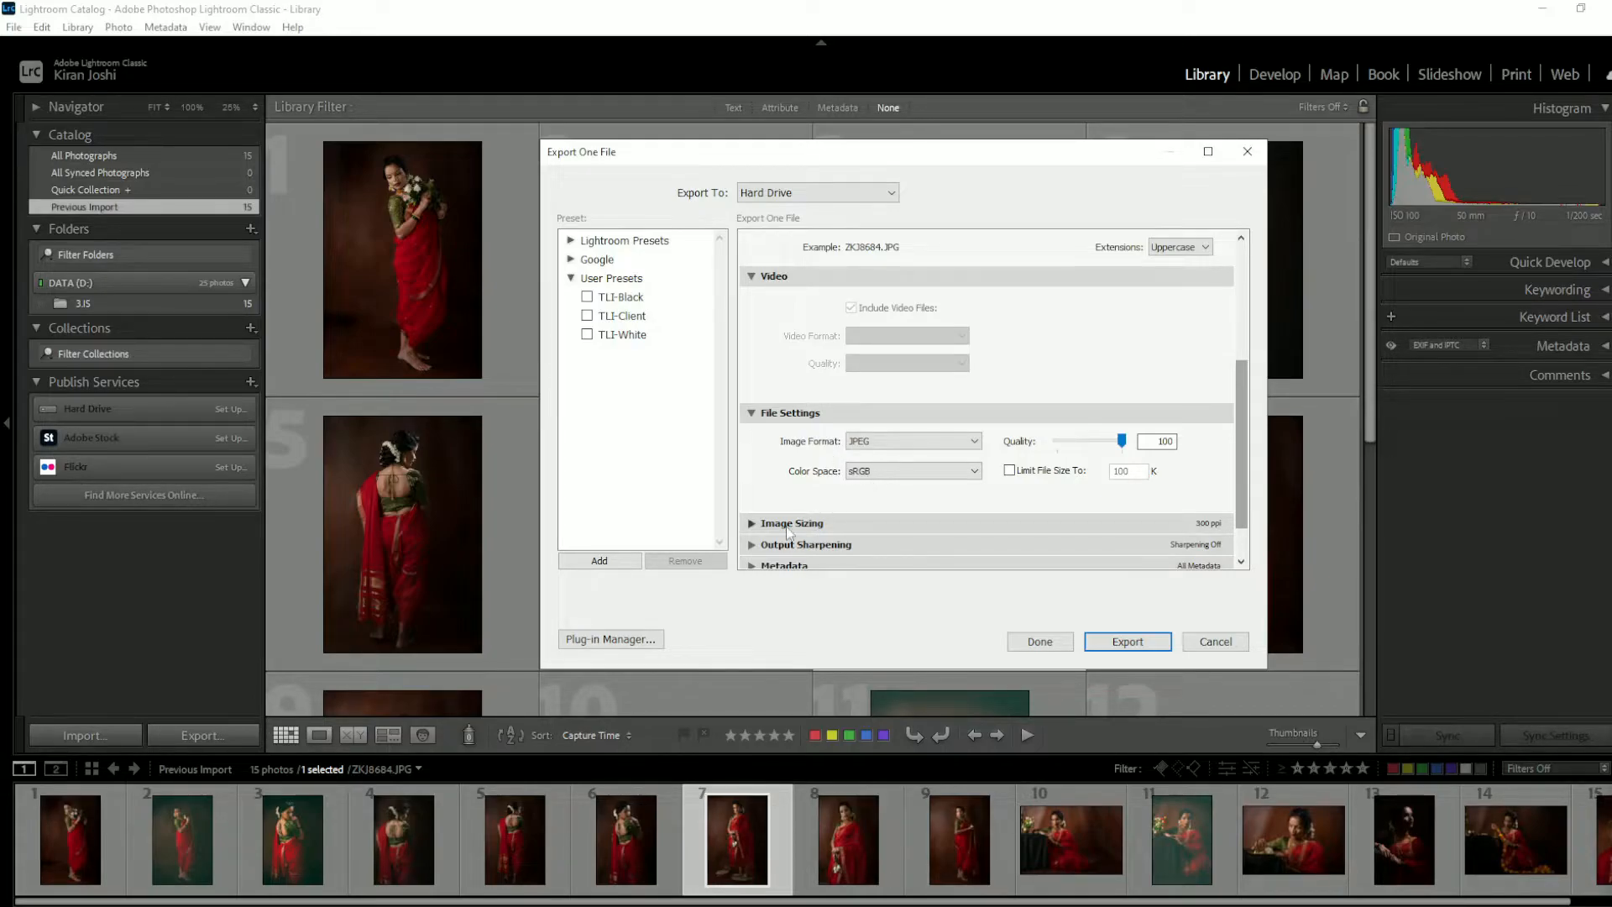
Step: Expand the Image Sizing section of the export options and enable Resize to Fit
left_click(750, 525)
scroll(963, 445, "down", 2)
left_click_drag(1240, 453, 1251, 507)
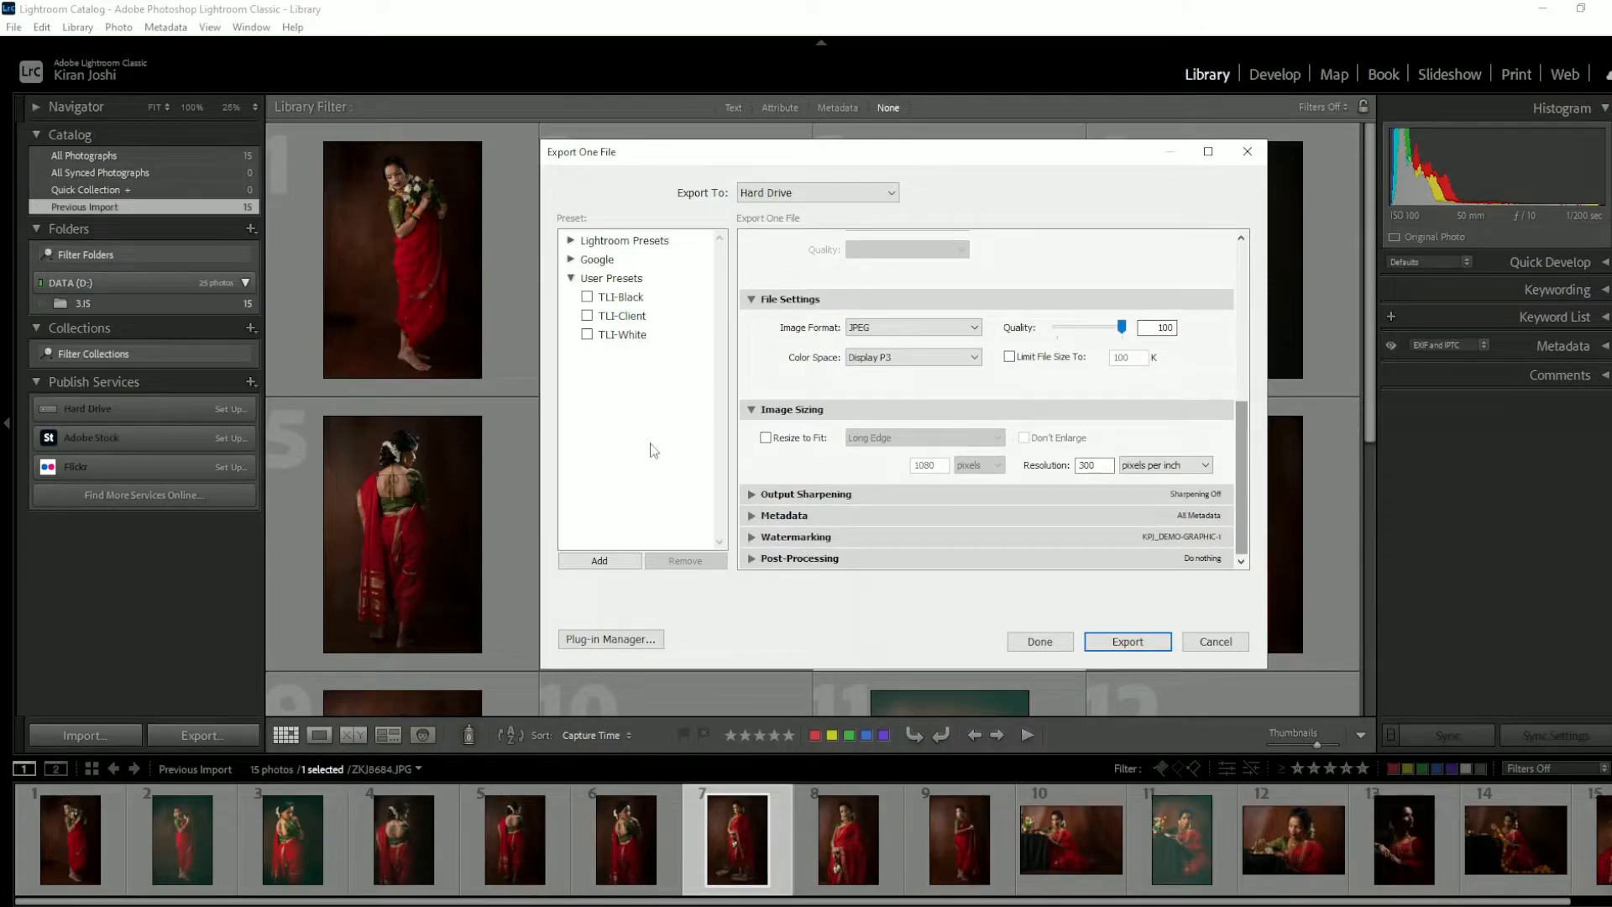
left_click(811, 446)
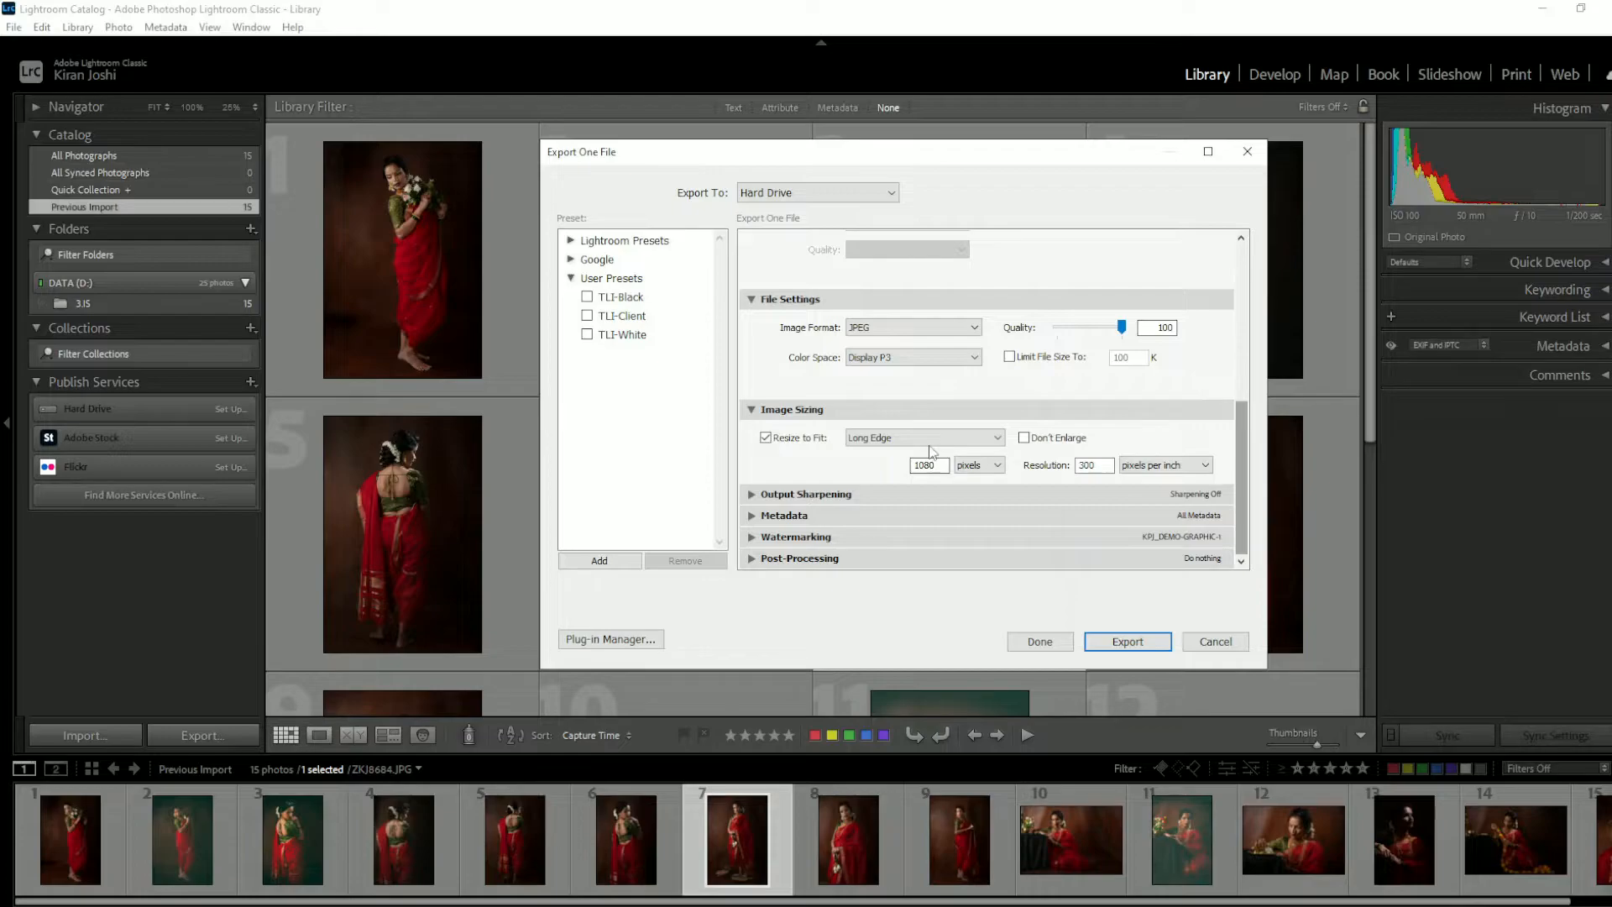
Step: Try the Width & Height and Dimensions resize modes, and return the mode to Long Edge
left_click(930, 440)
left_click(928, 460)
left_click(914, 441)
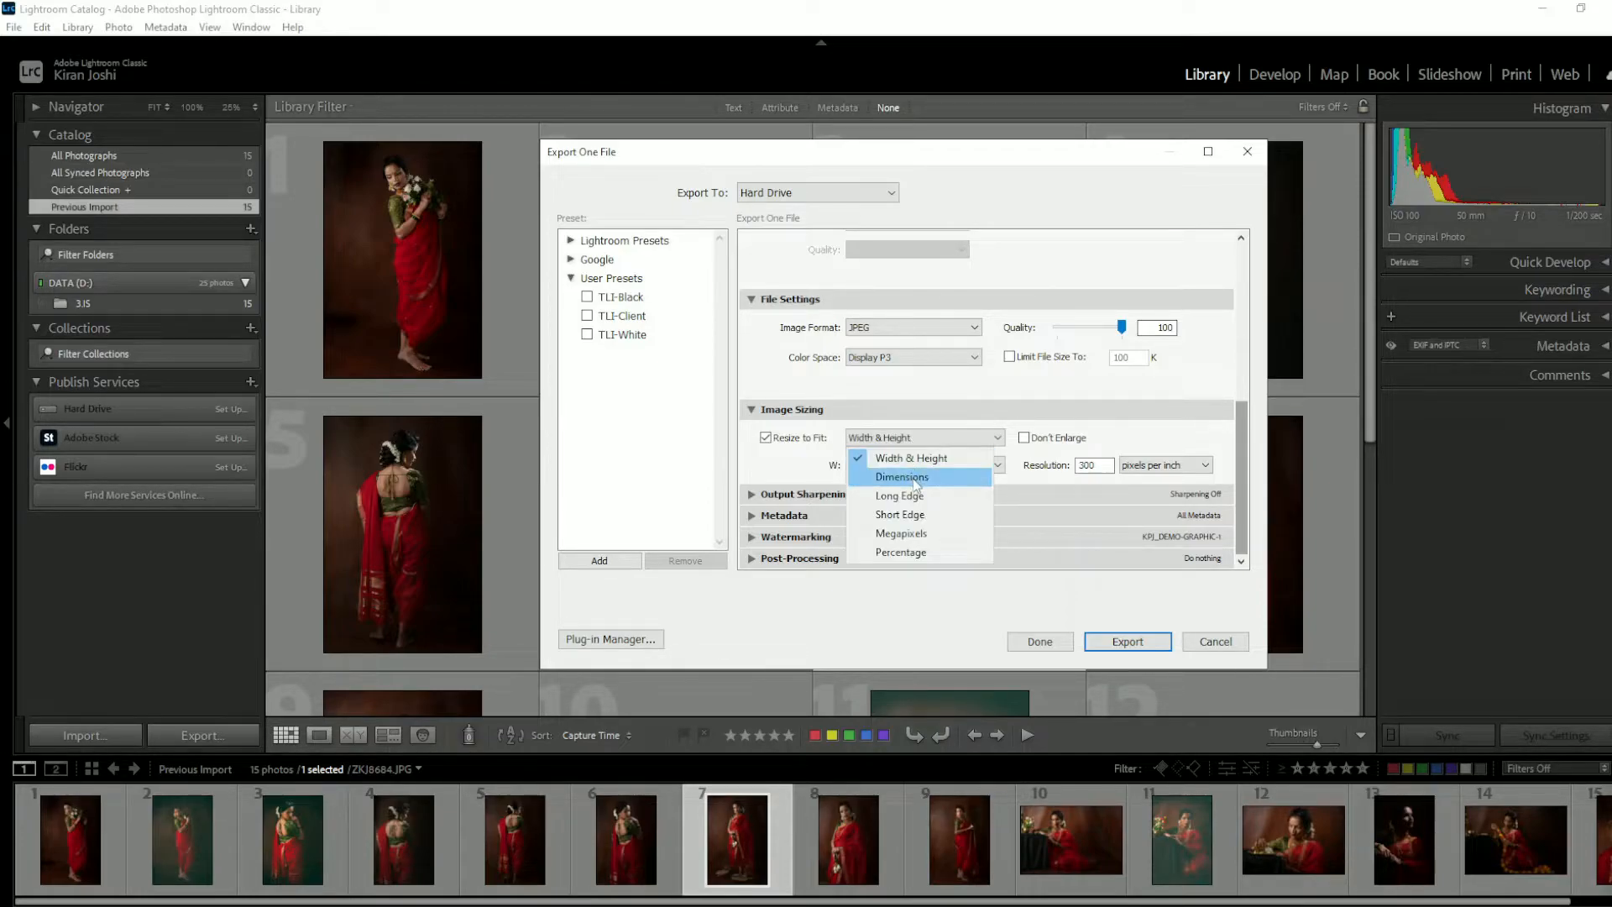
left_click(915, 480)
left_click(879, 439)
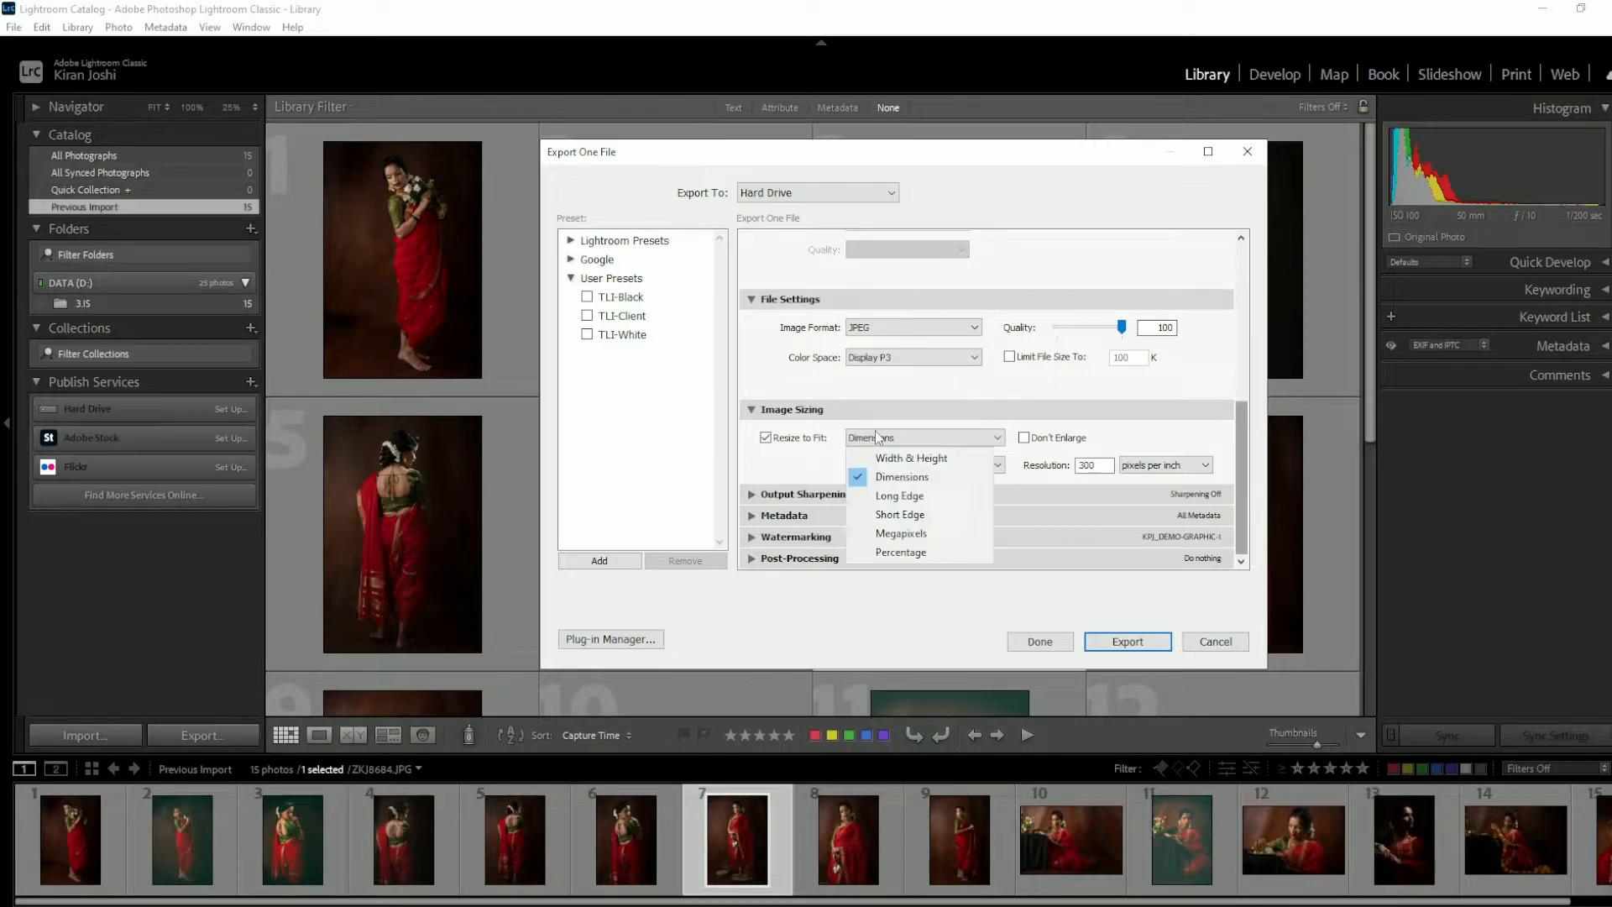
left_click(874, 494)
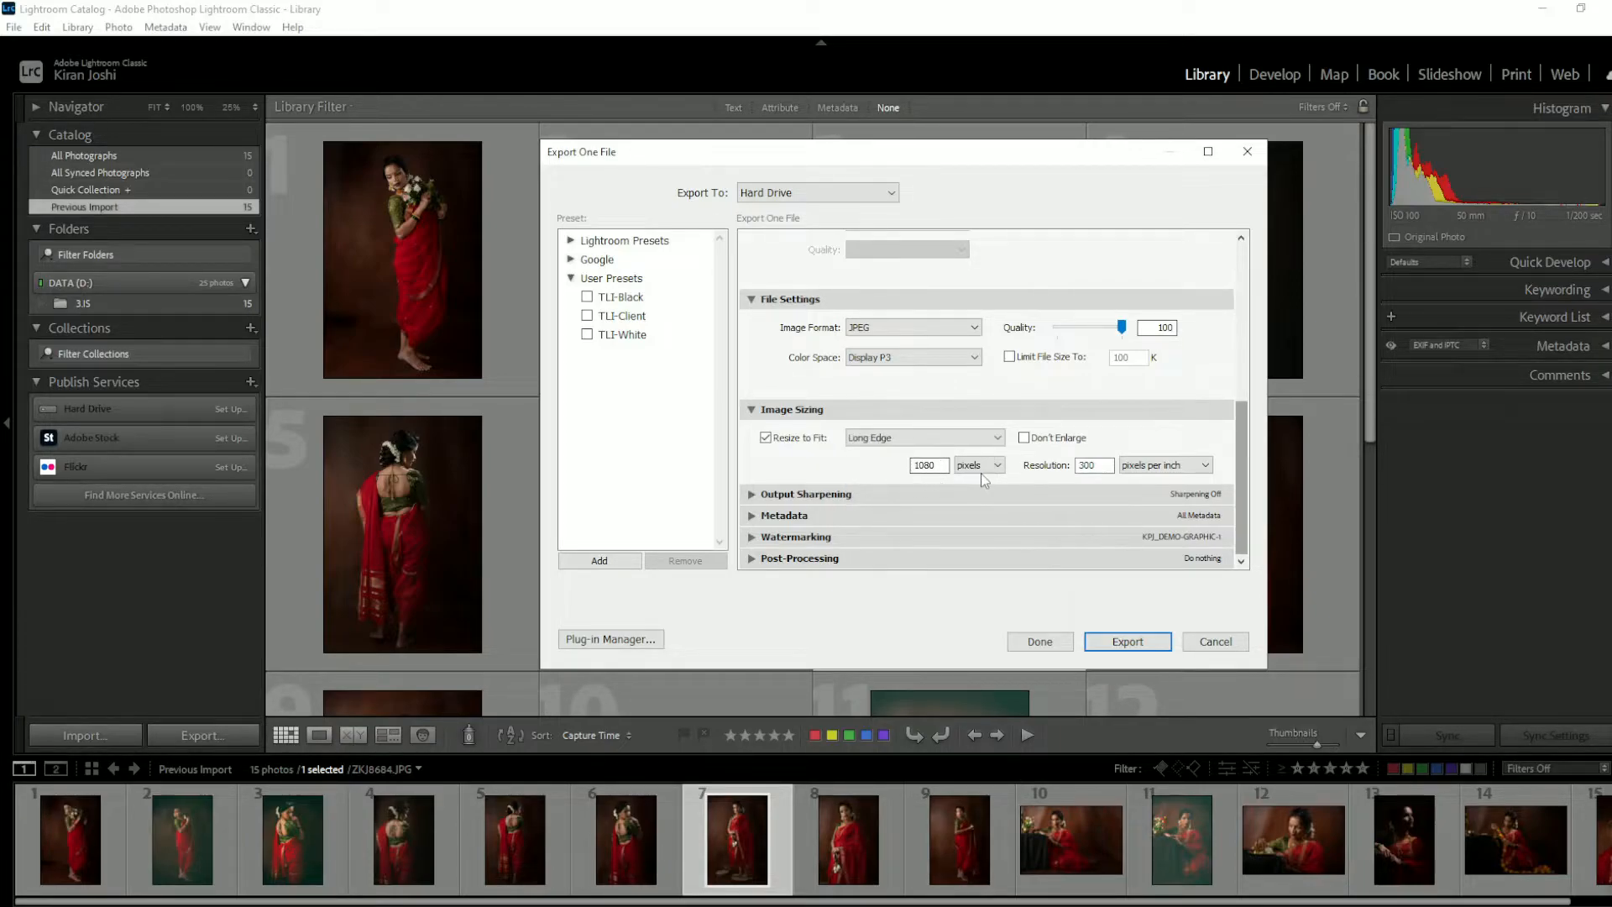
Step: Go through the Short Edge, Megapixels and Percentage resize modes to compare their size fields
left_click(911, 439)
left_click(905, 515)
left_click(897, 439)
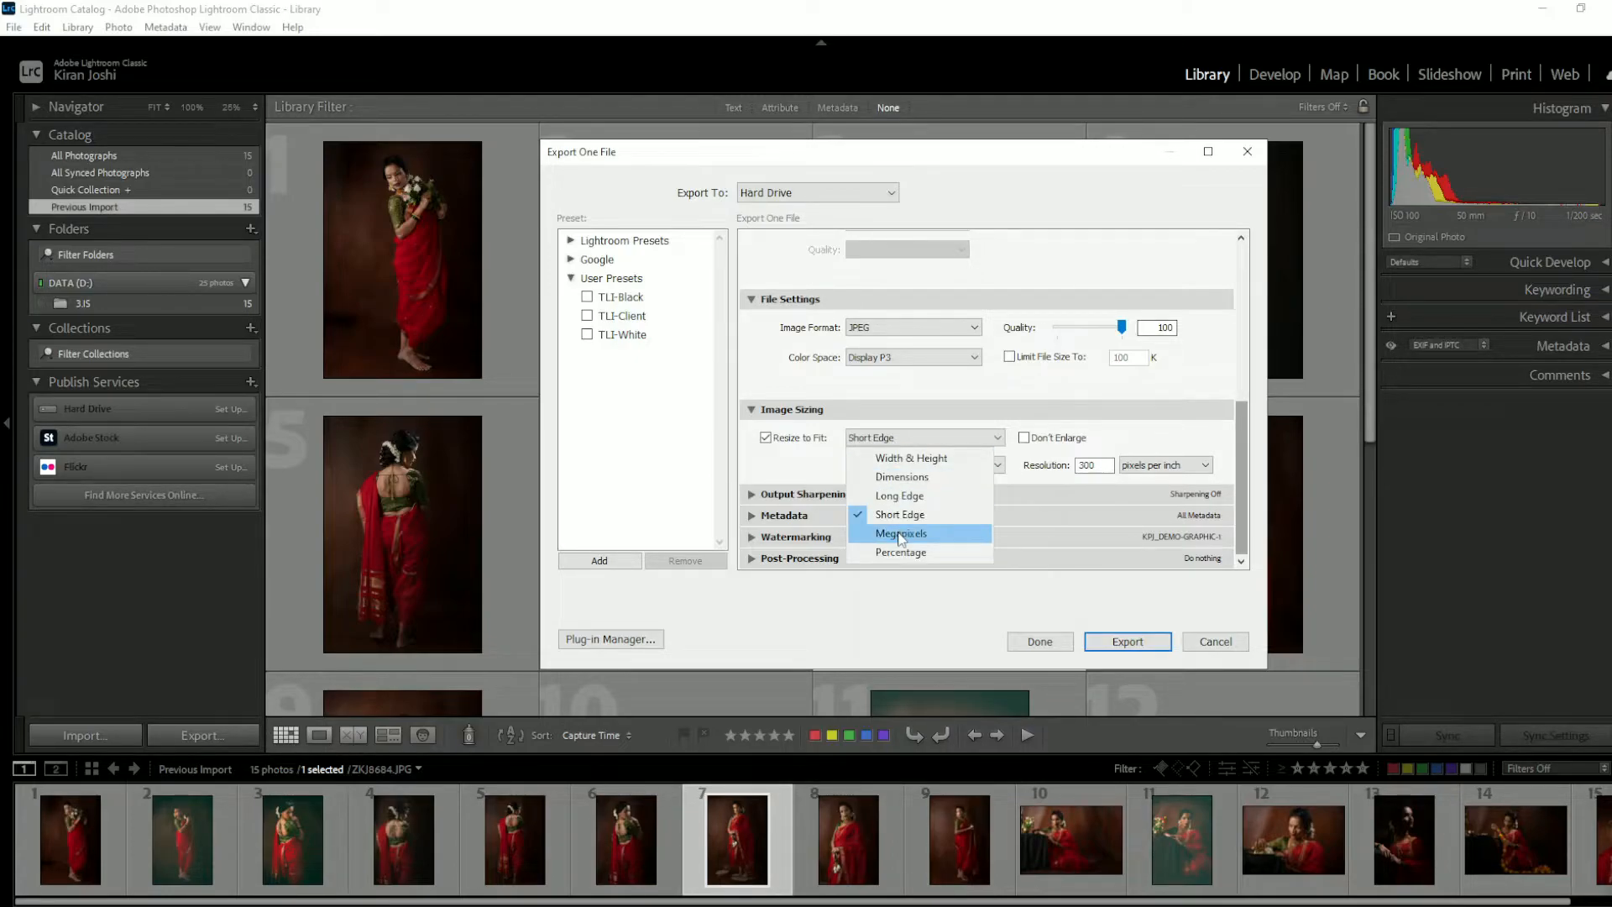
left_click(900, 535)
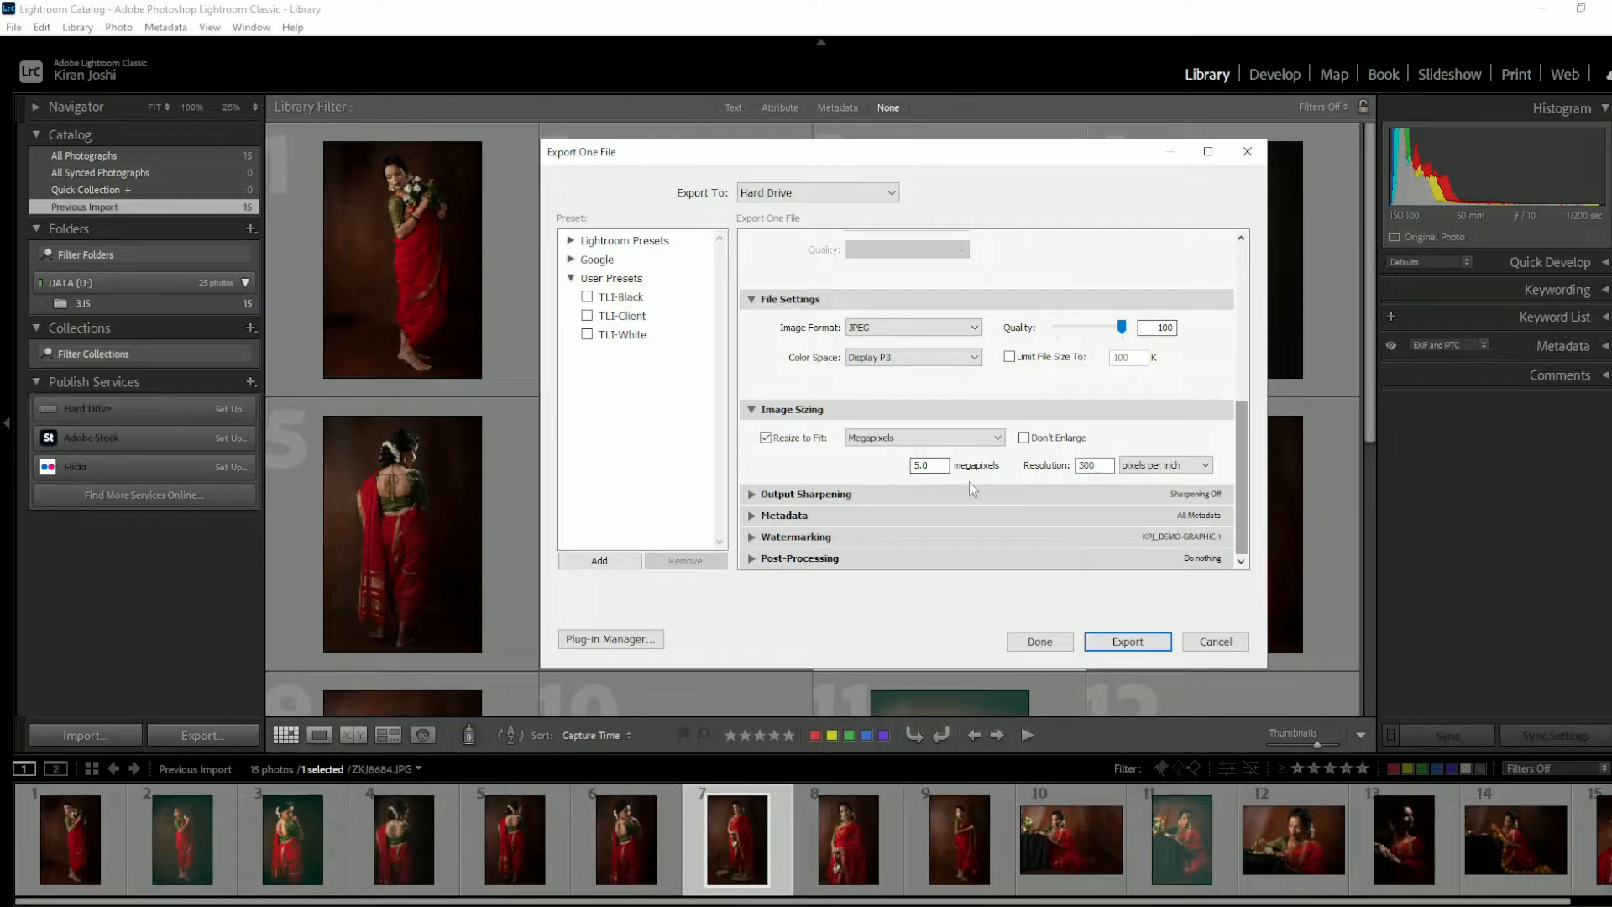
left_click(915, 438)
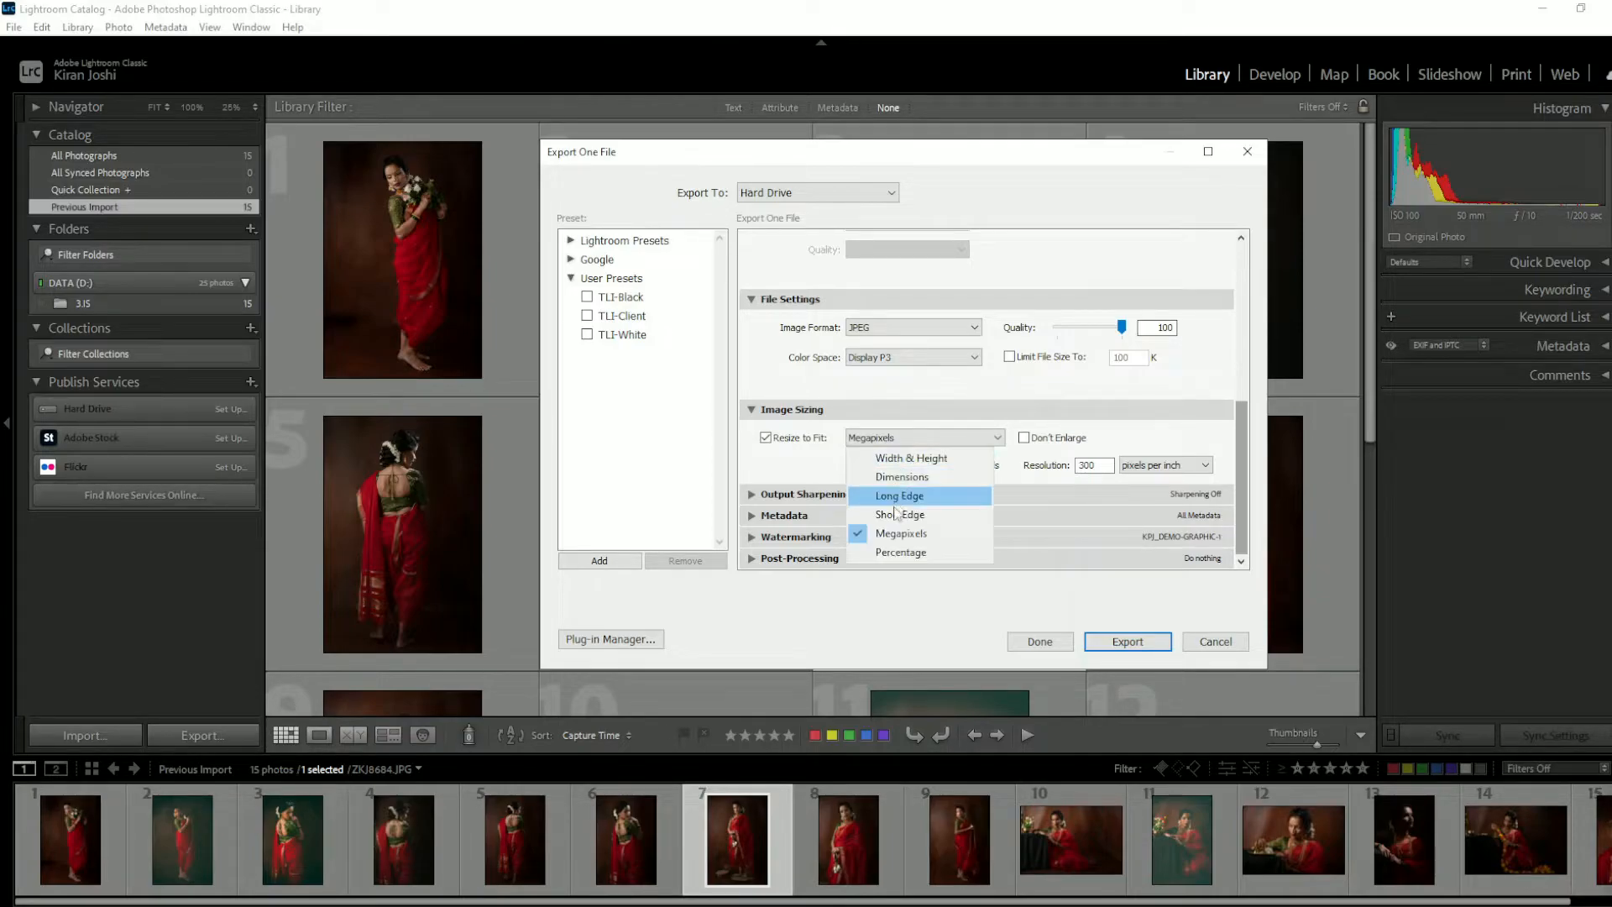
left_click(895, 553)
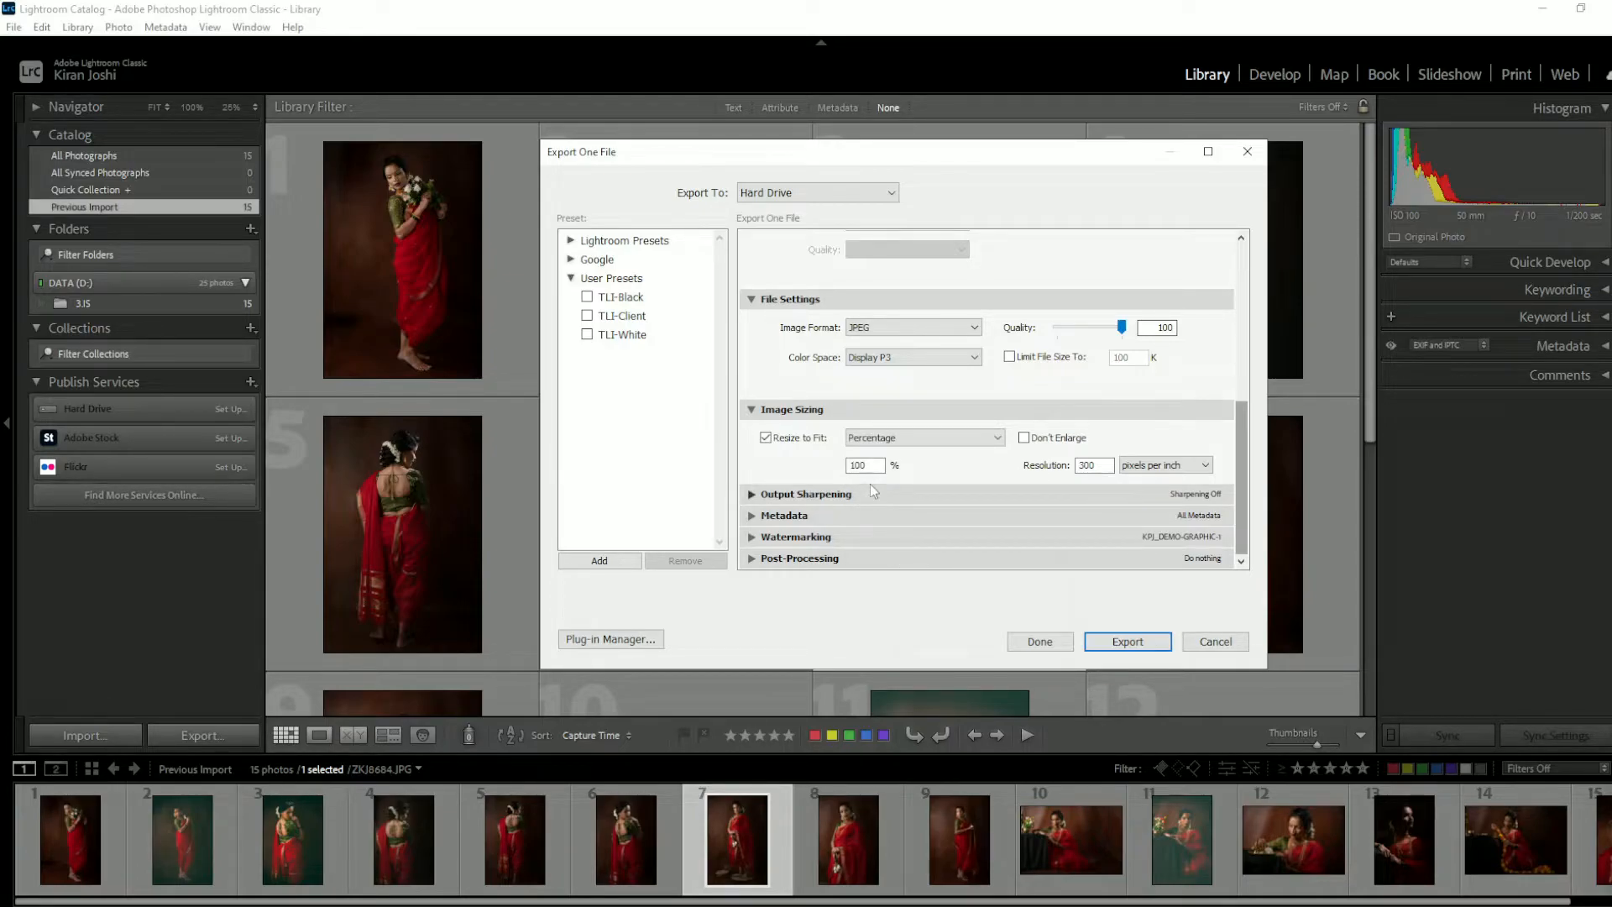
Step: Set the resize mode to Long Edge at 1080 pixels and enable Don't Enlarge
left_click(904, 441)
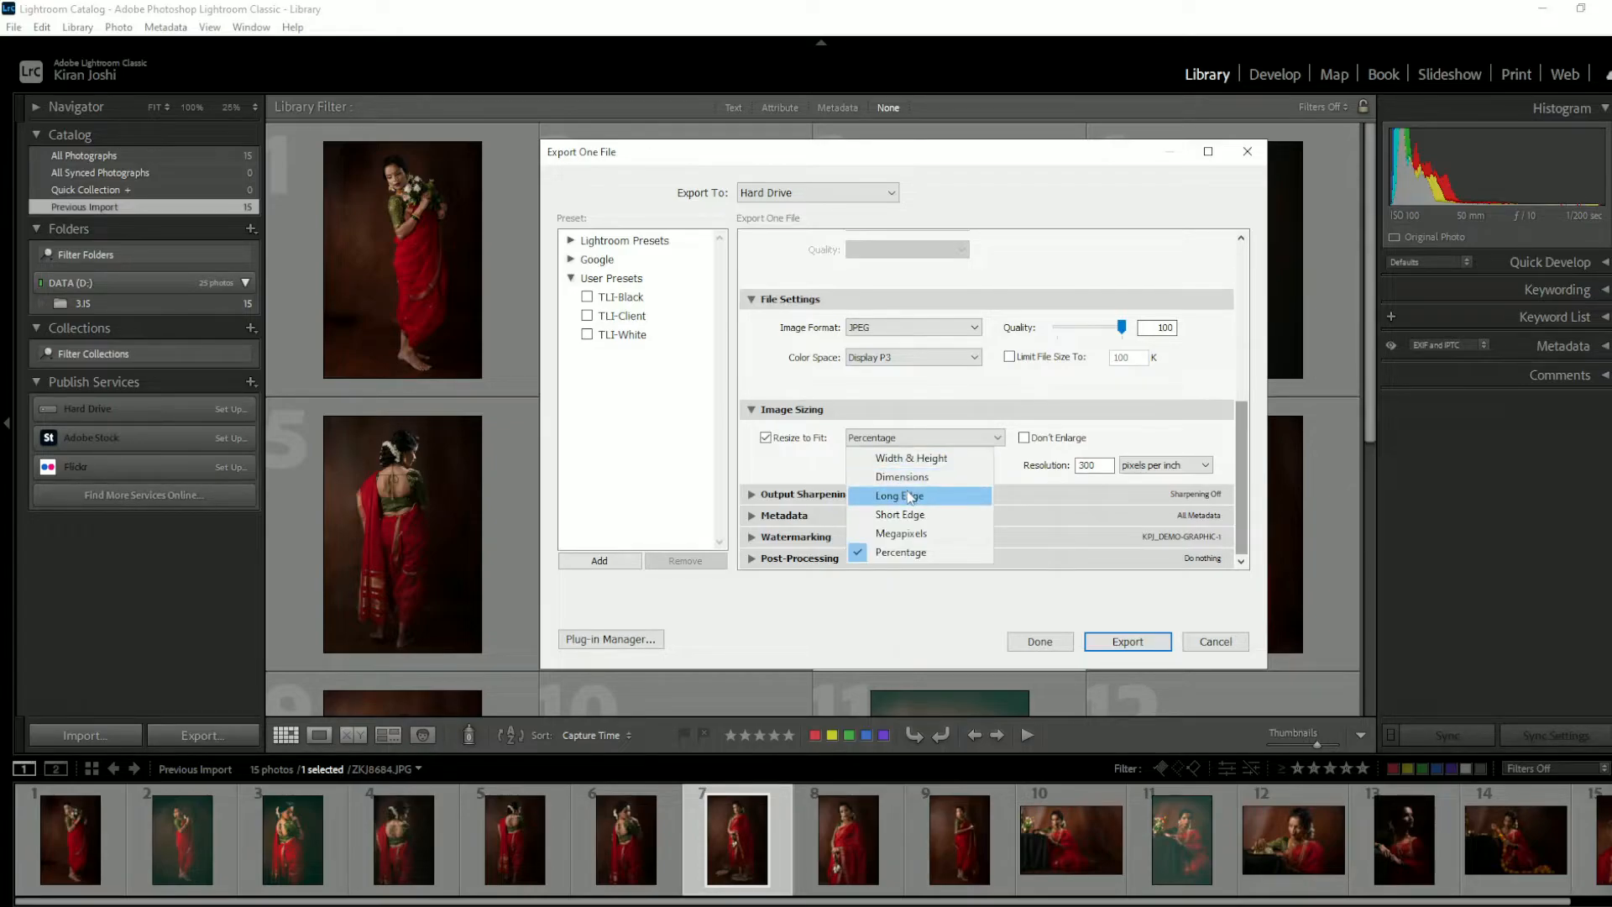
left_click(907, 493)
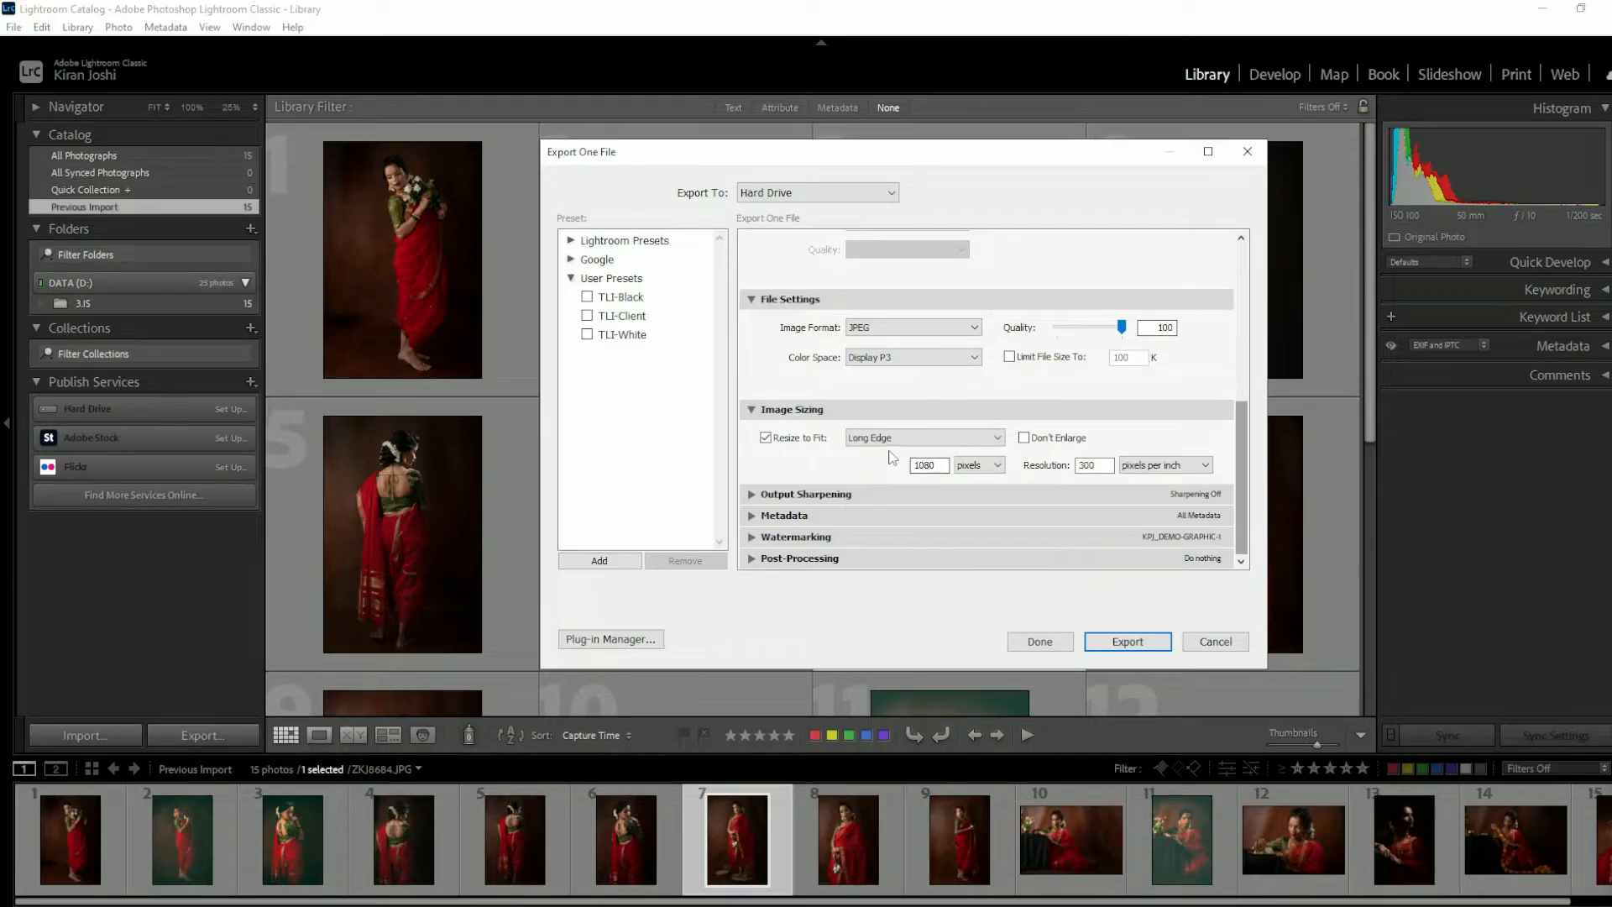
left_click(932, 468)
left_click(1032, 446)
Step: Check the resolution units and set the export resolution to 72 pixels per inch
double_click(1103, 467)
left_click(1157, 467)
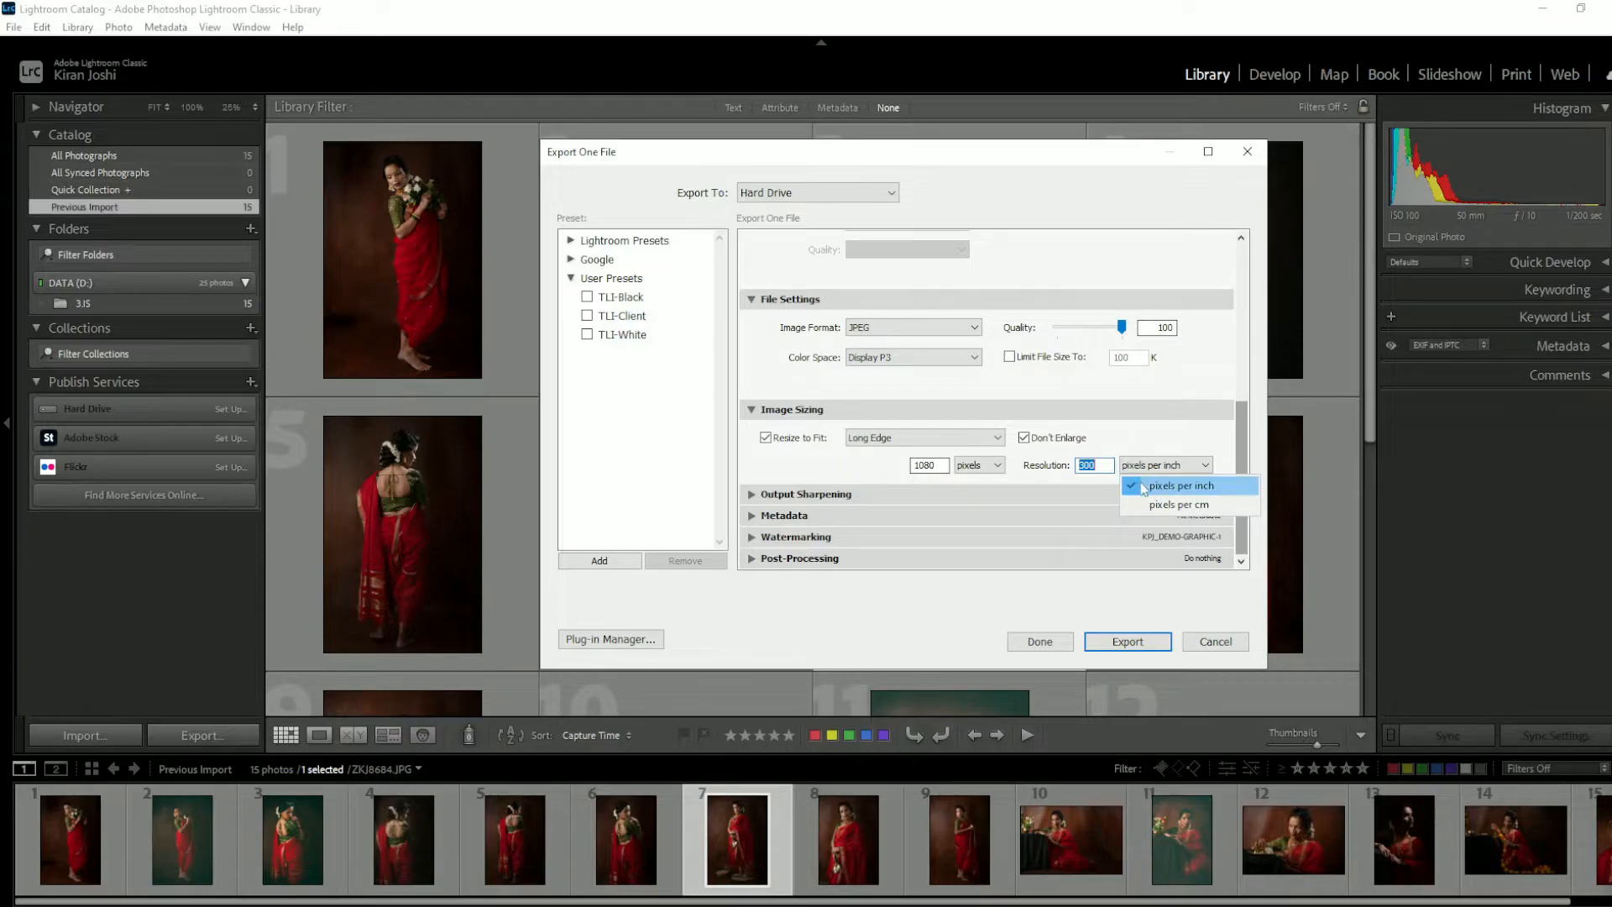
left_click(1105, 465)
left_click_drag(1105, 465, 1081, 460)
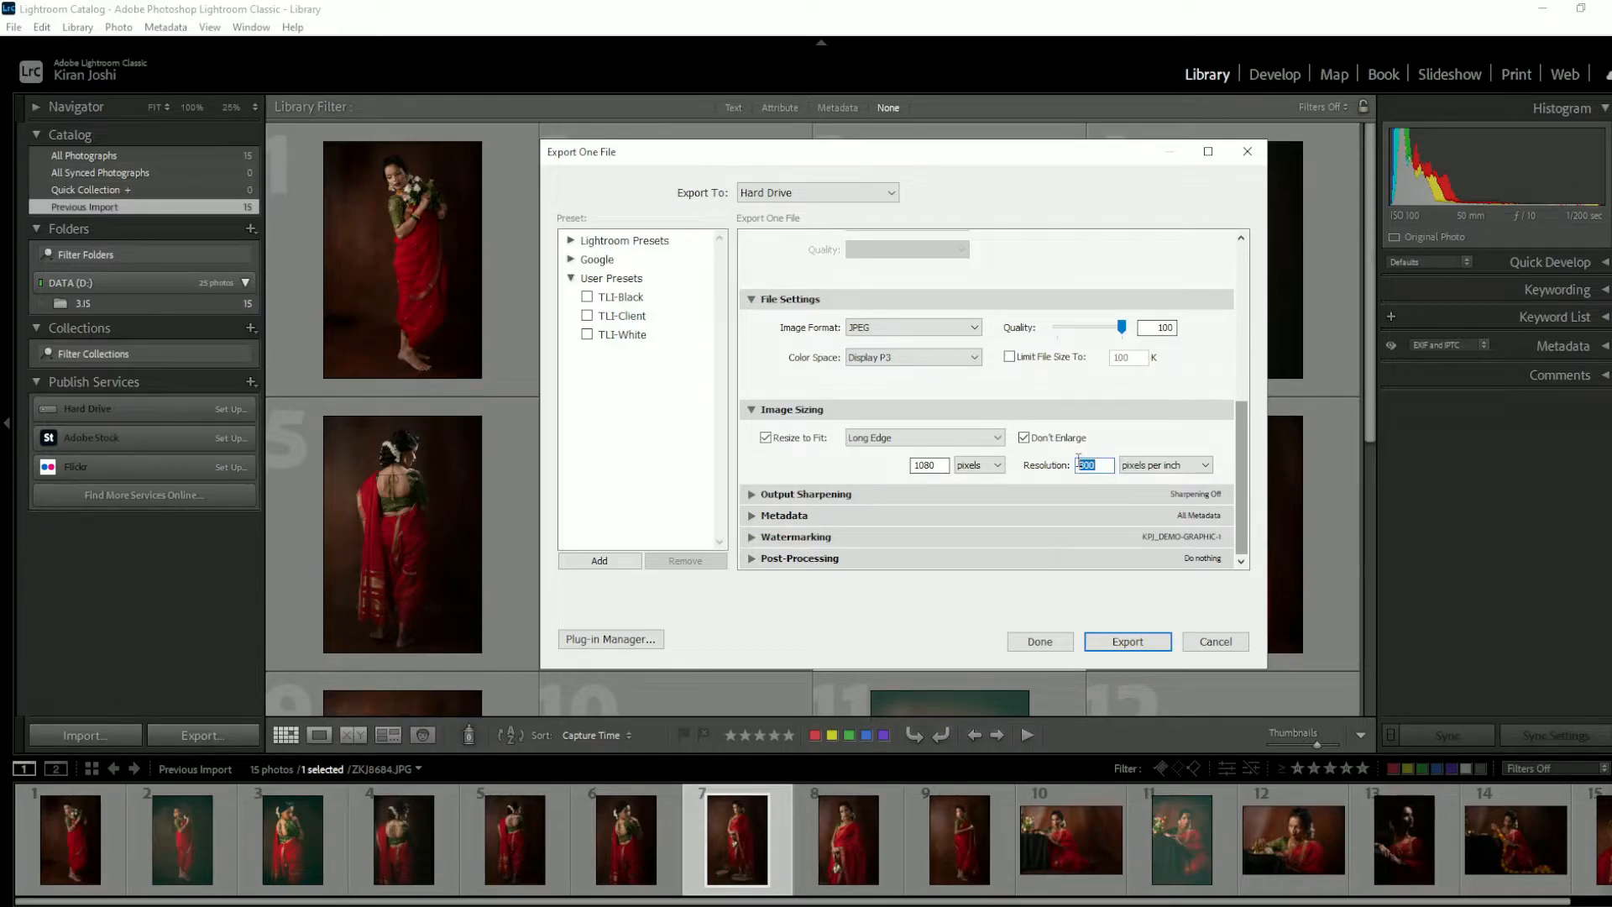
type("72")
Step: Turn off Resize to Fit and set the resolution to 300 pixels per inch
left_click(766, 438)
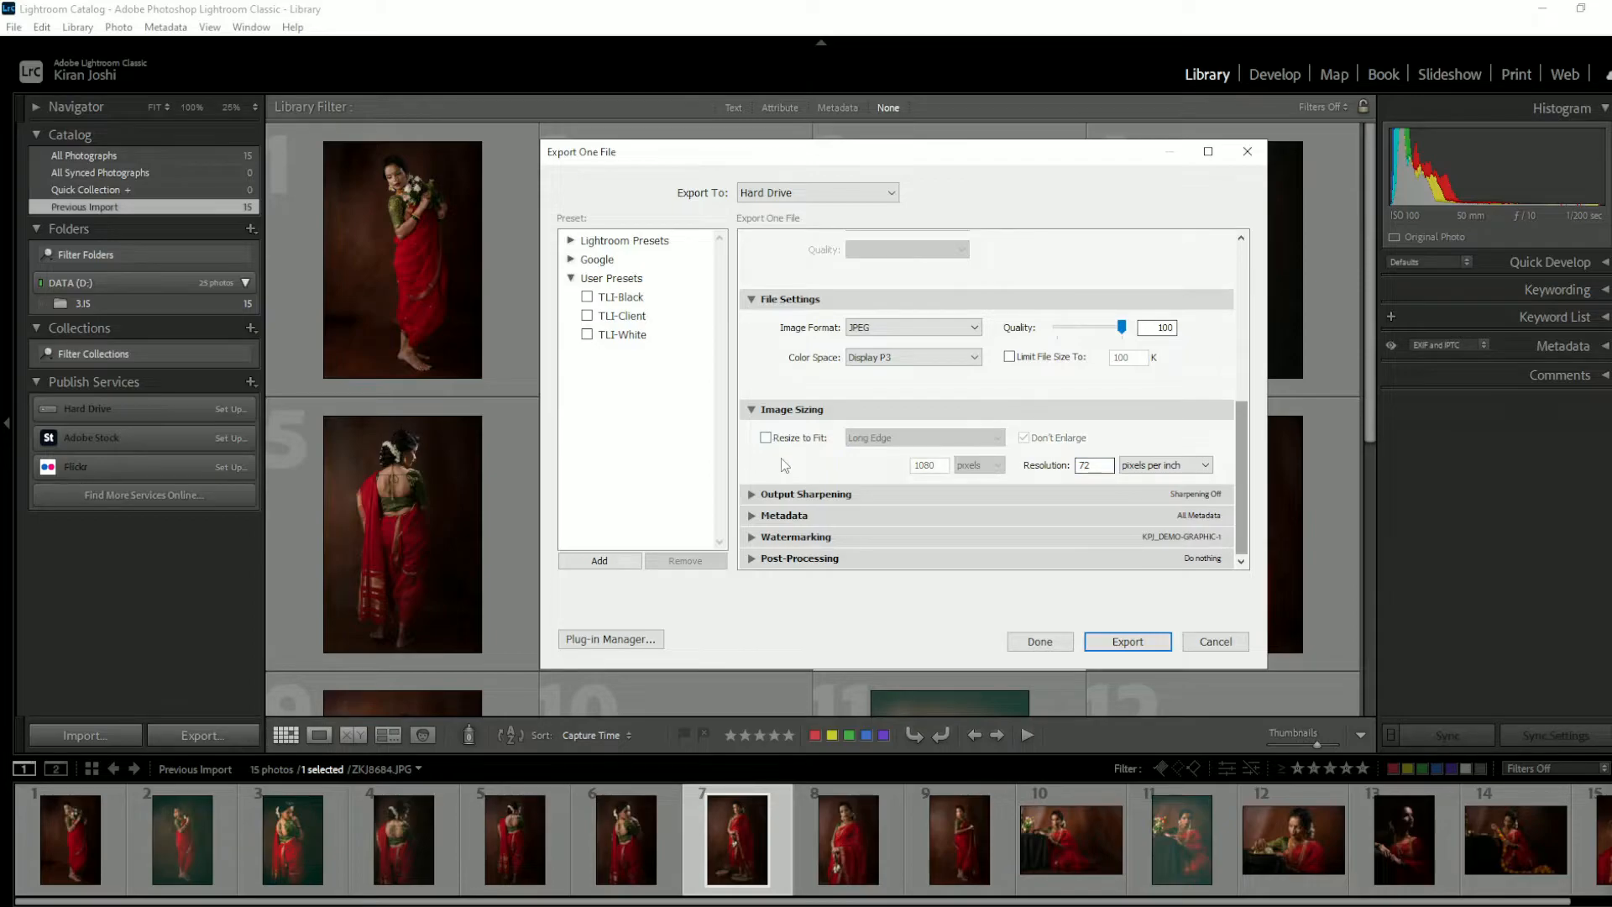
left_click_drag(1100, 468, 1038, 471)
type("300")
Step: Turn Resize to Fit back on and set the resolution to 72 pixels per inch
left_click(773, 441)
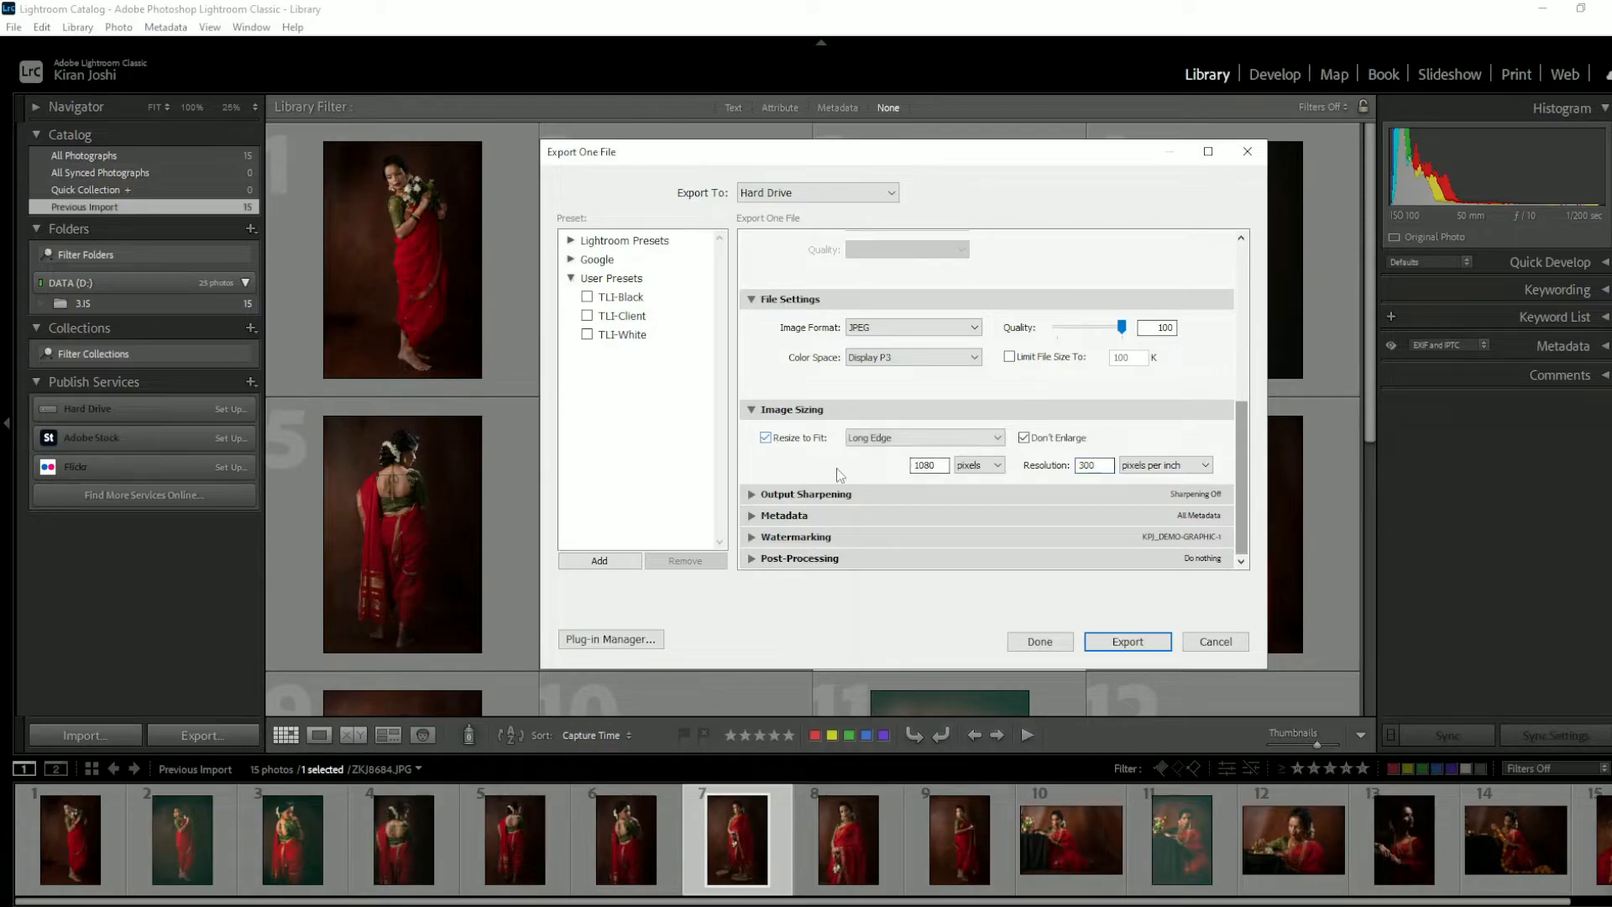
double_click(1107, 466)
type("72")
Step: Try output sharpening for Screen, check the available amounts, and switch the sharpening off again
left_click(753, 494)
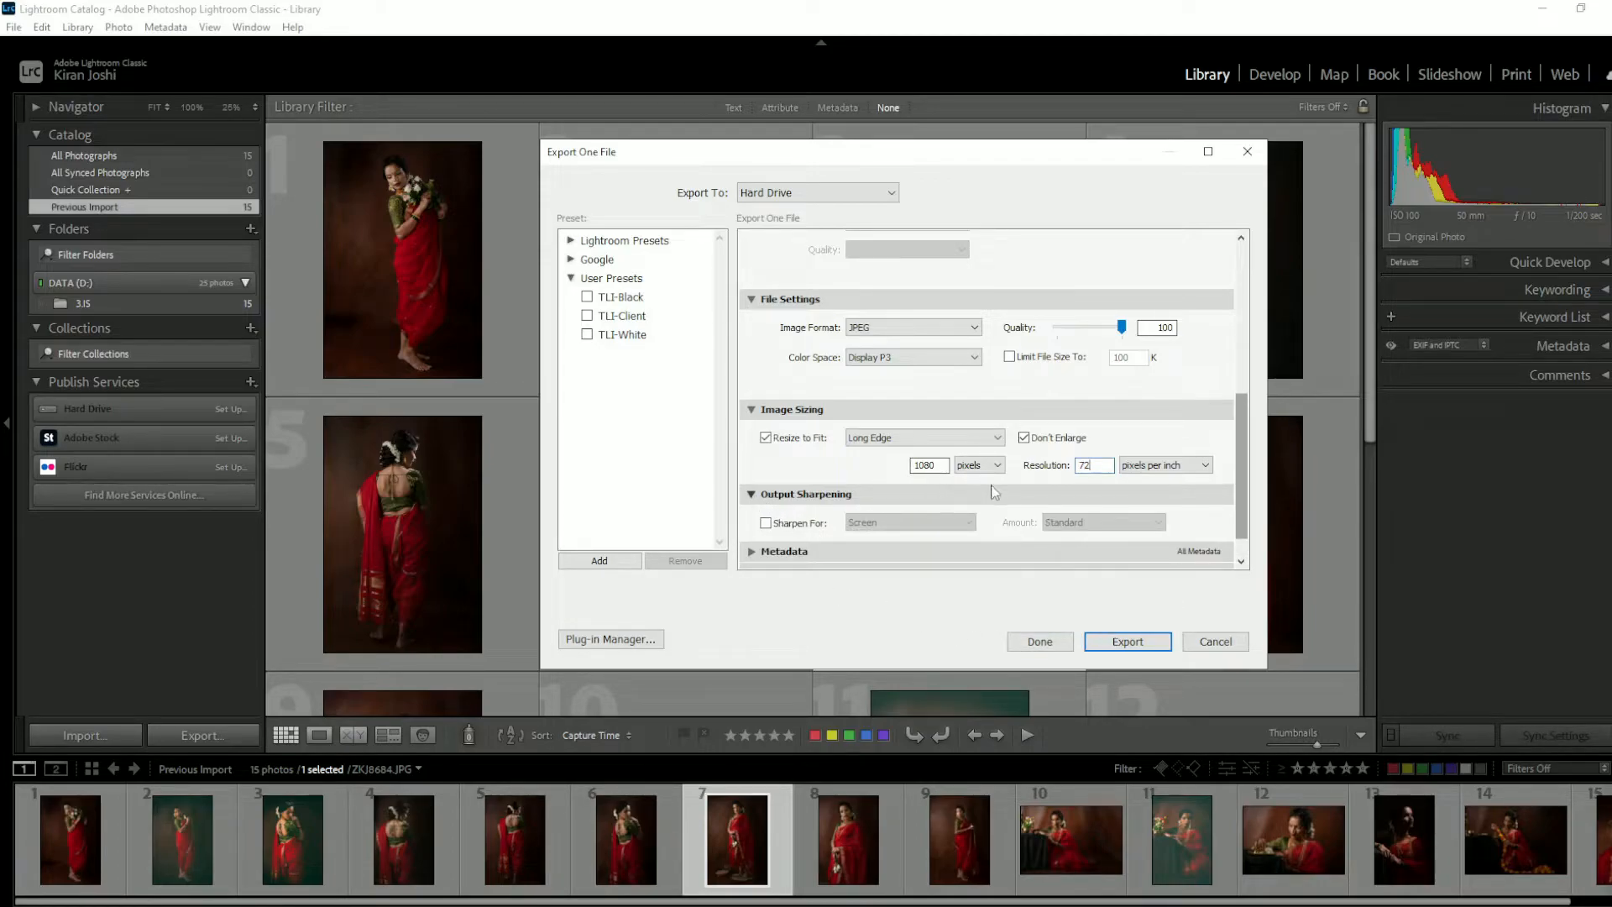
left_click(767, 525)
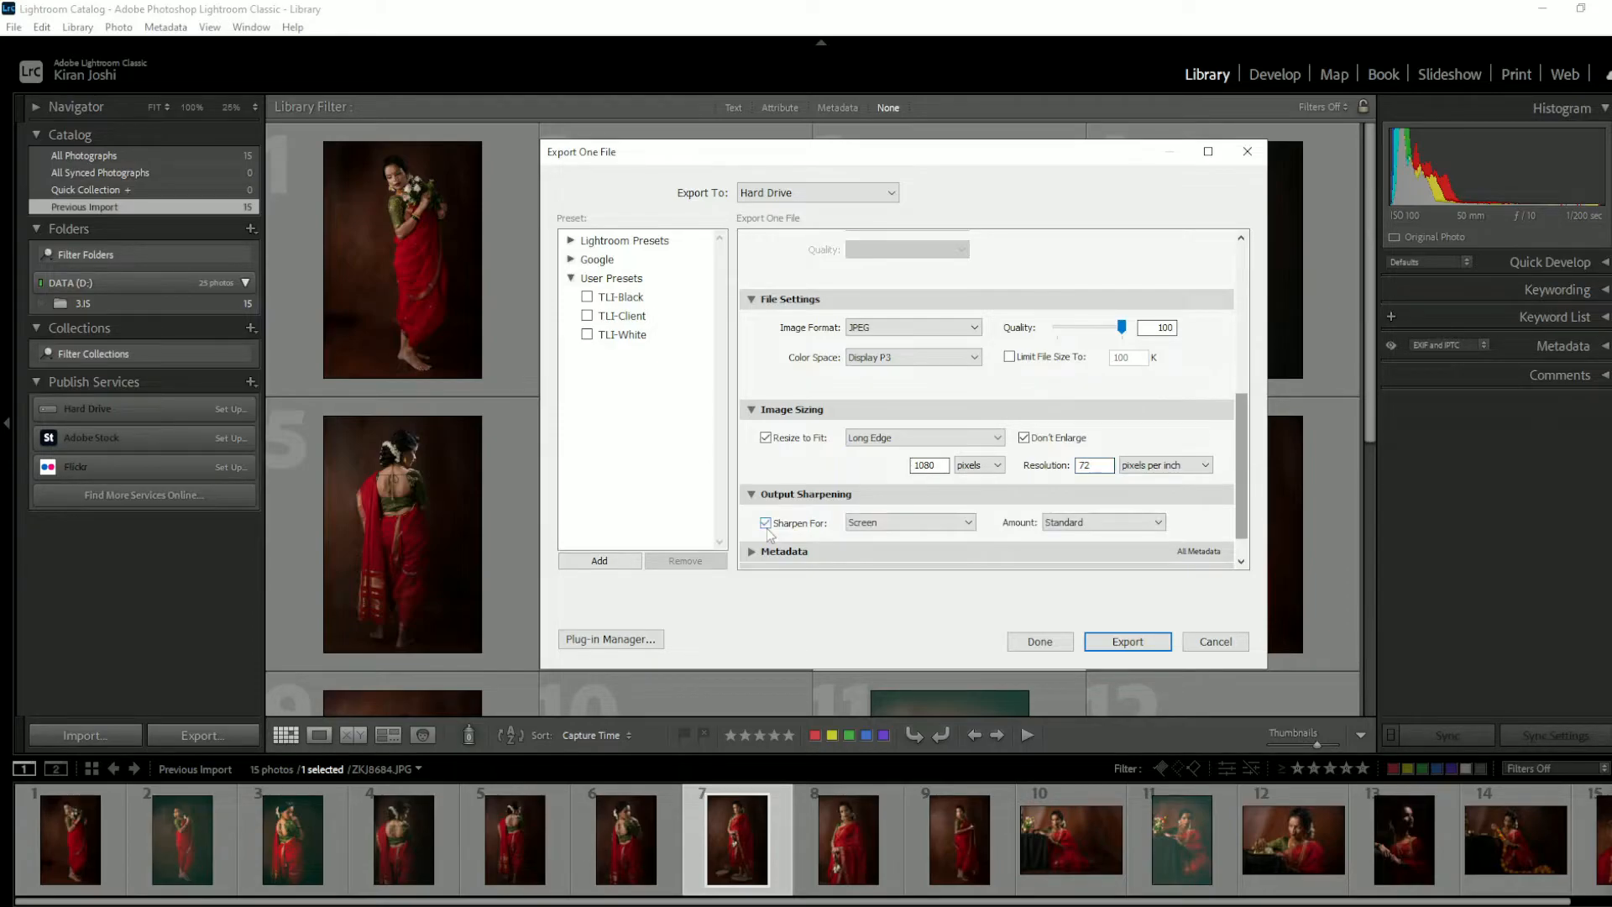
left_click_drag(1242, 496, 1241, 520)
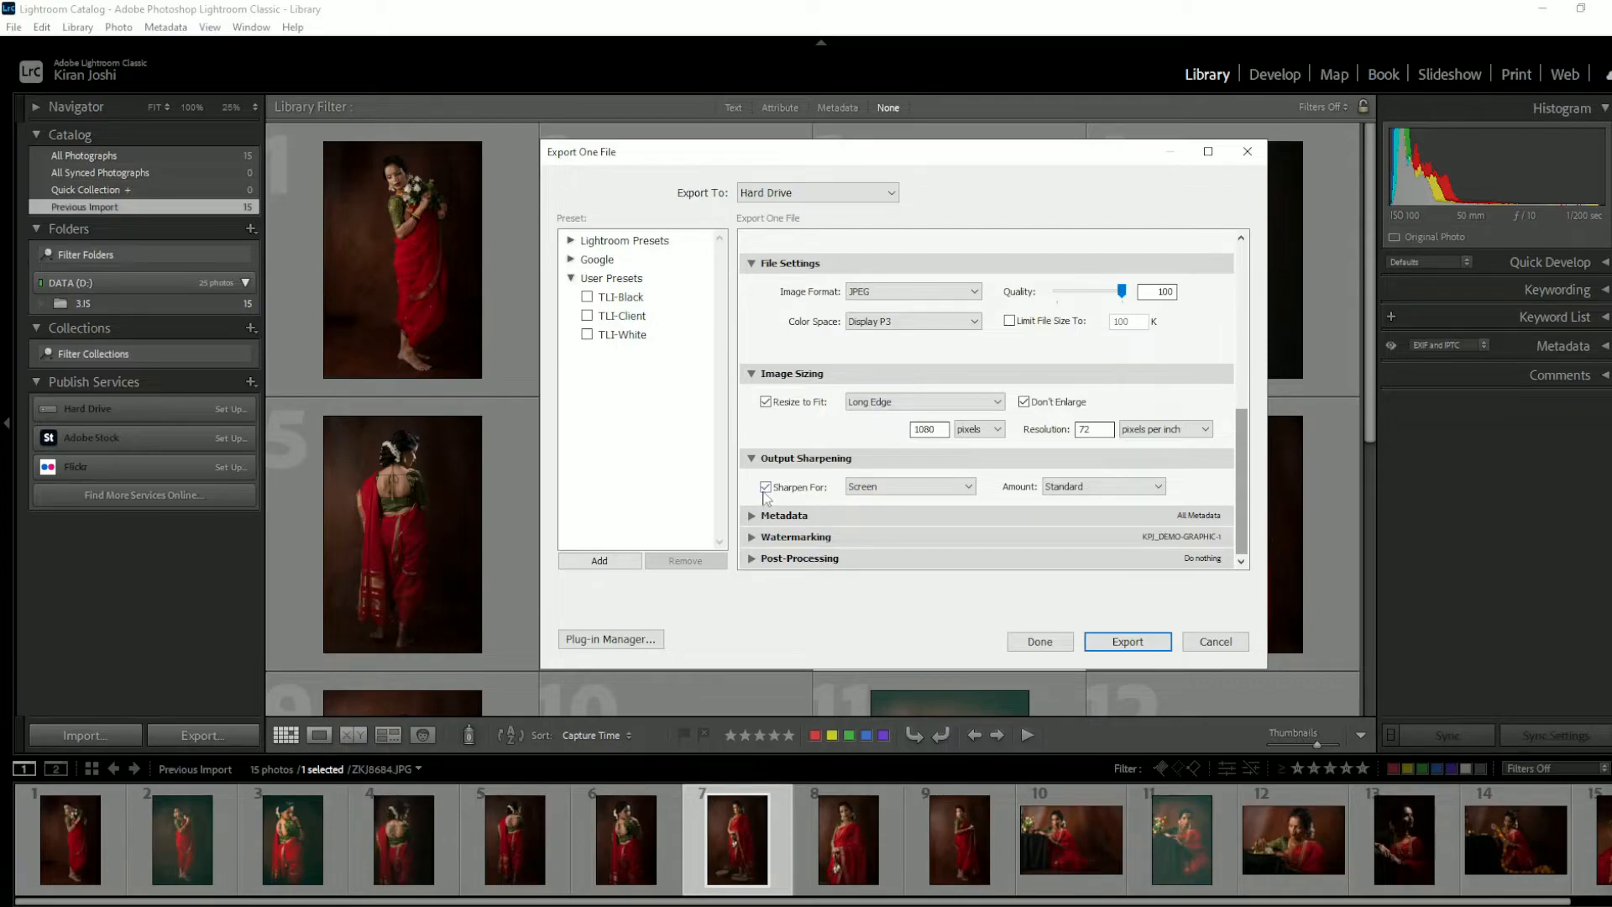
left_click(876, 492)
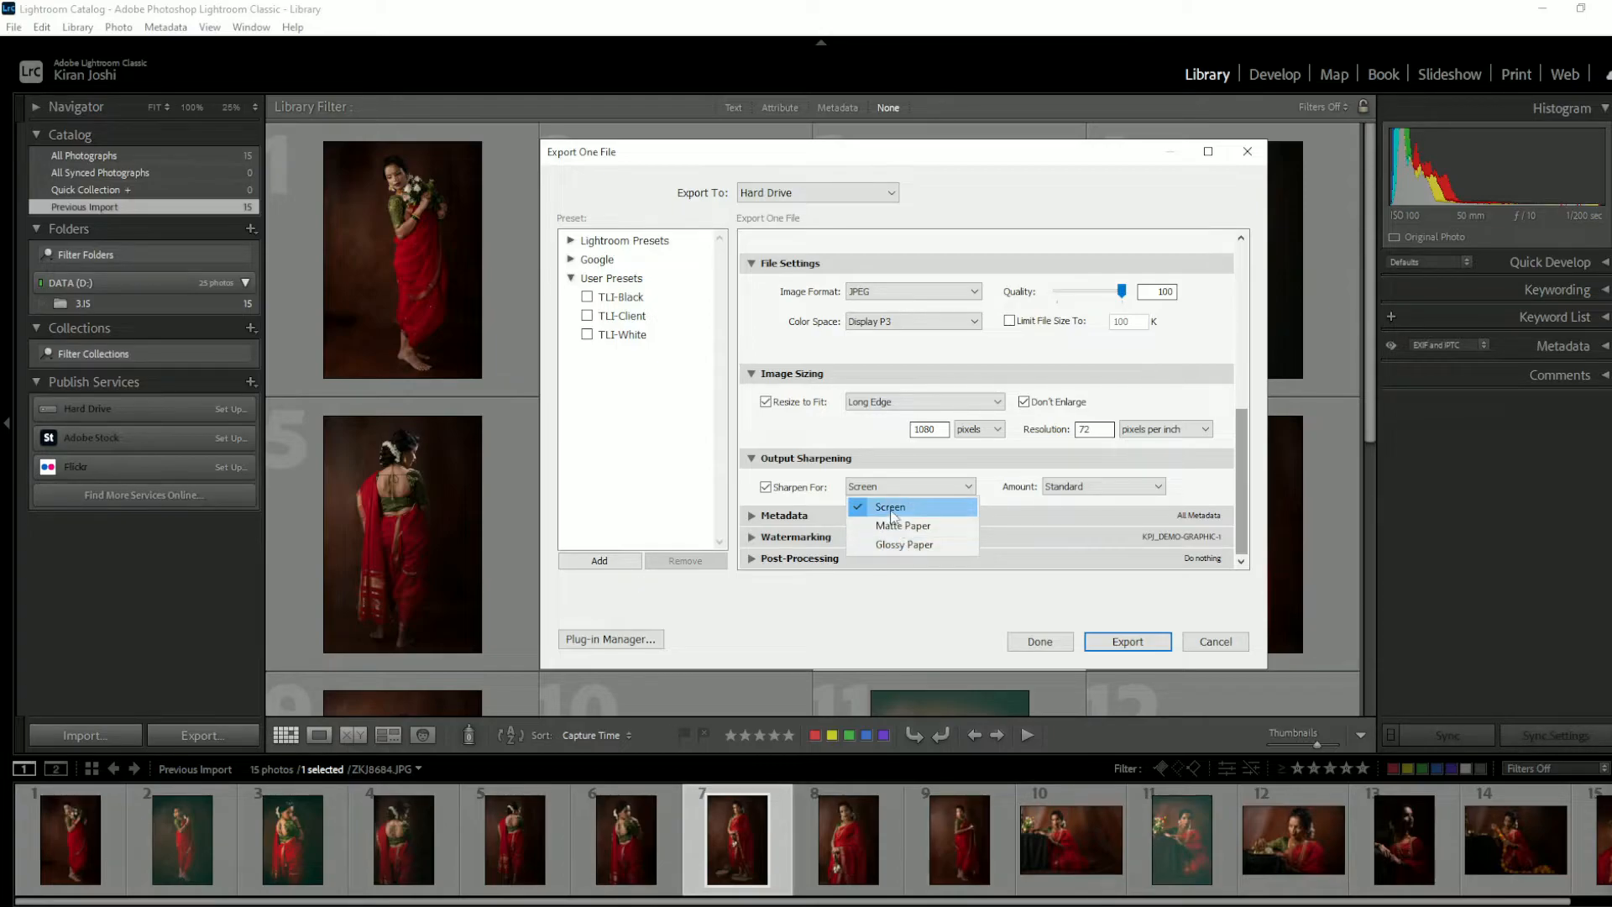
left_click(890, 507)
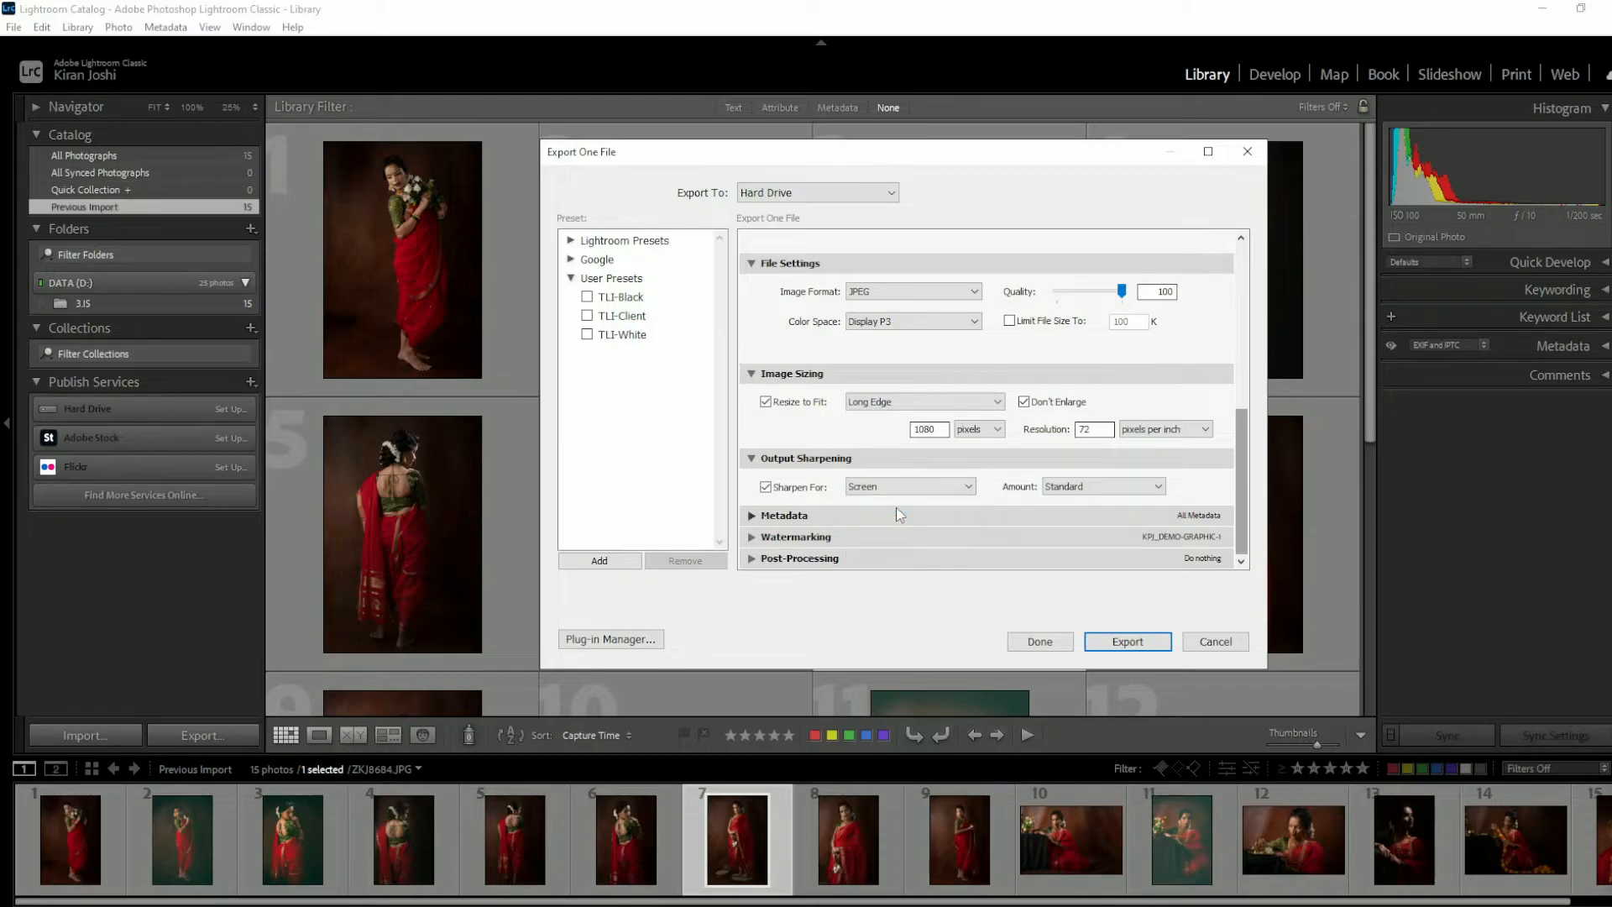
left_click(1106, 485)
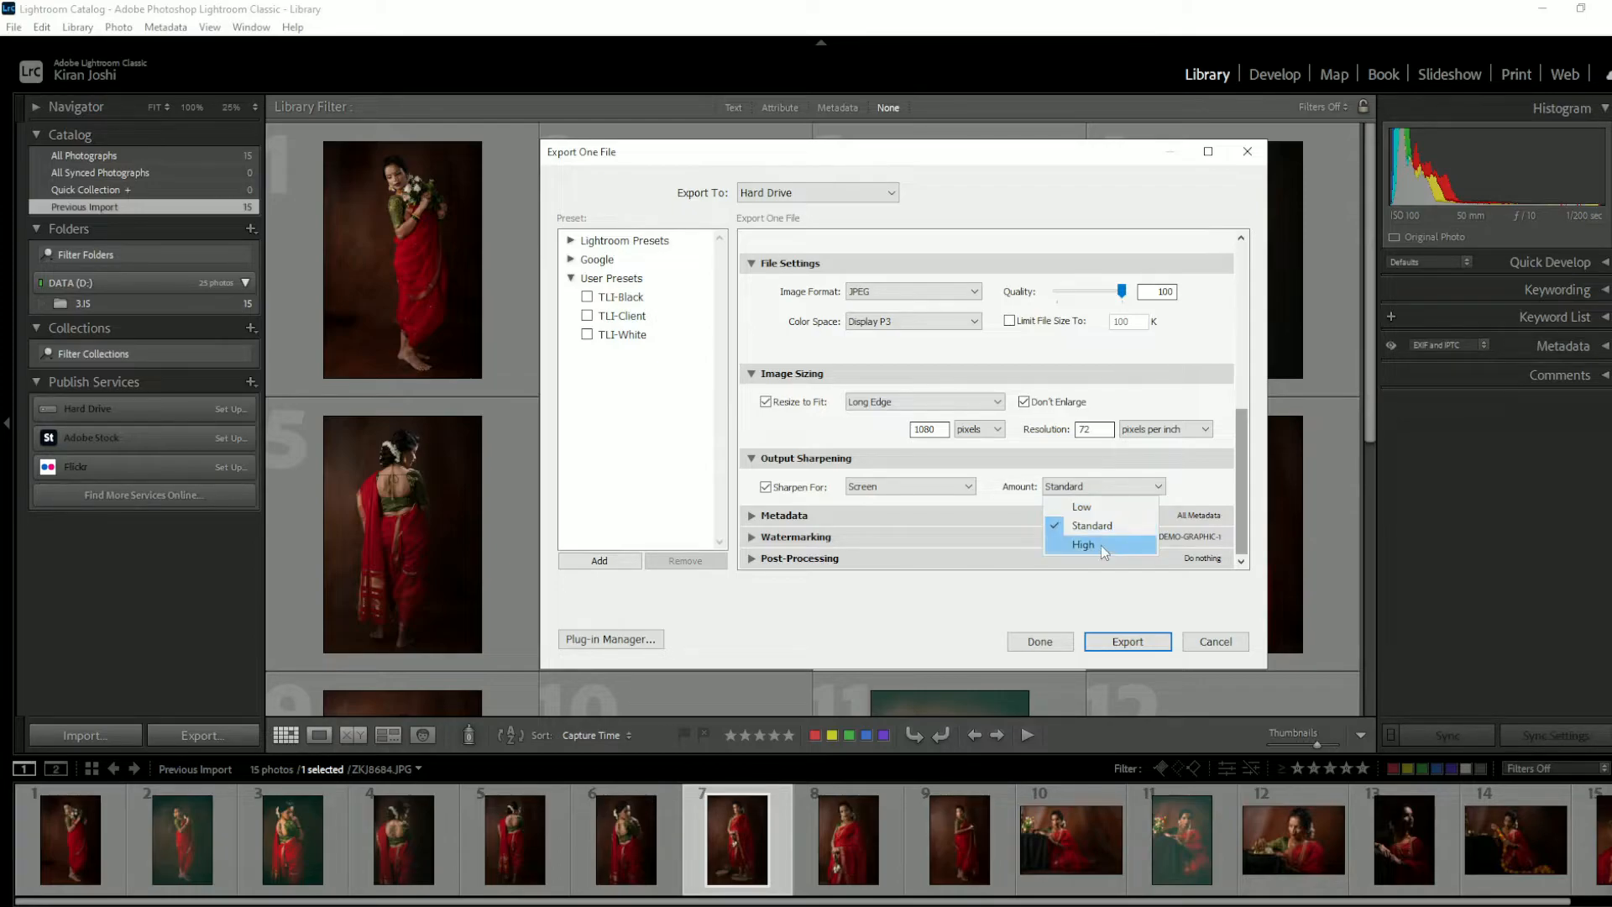
left_click(791, 494)
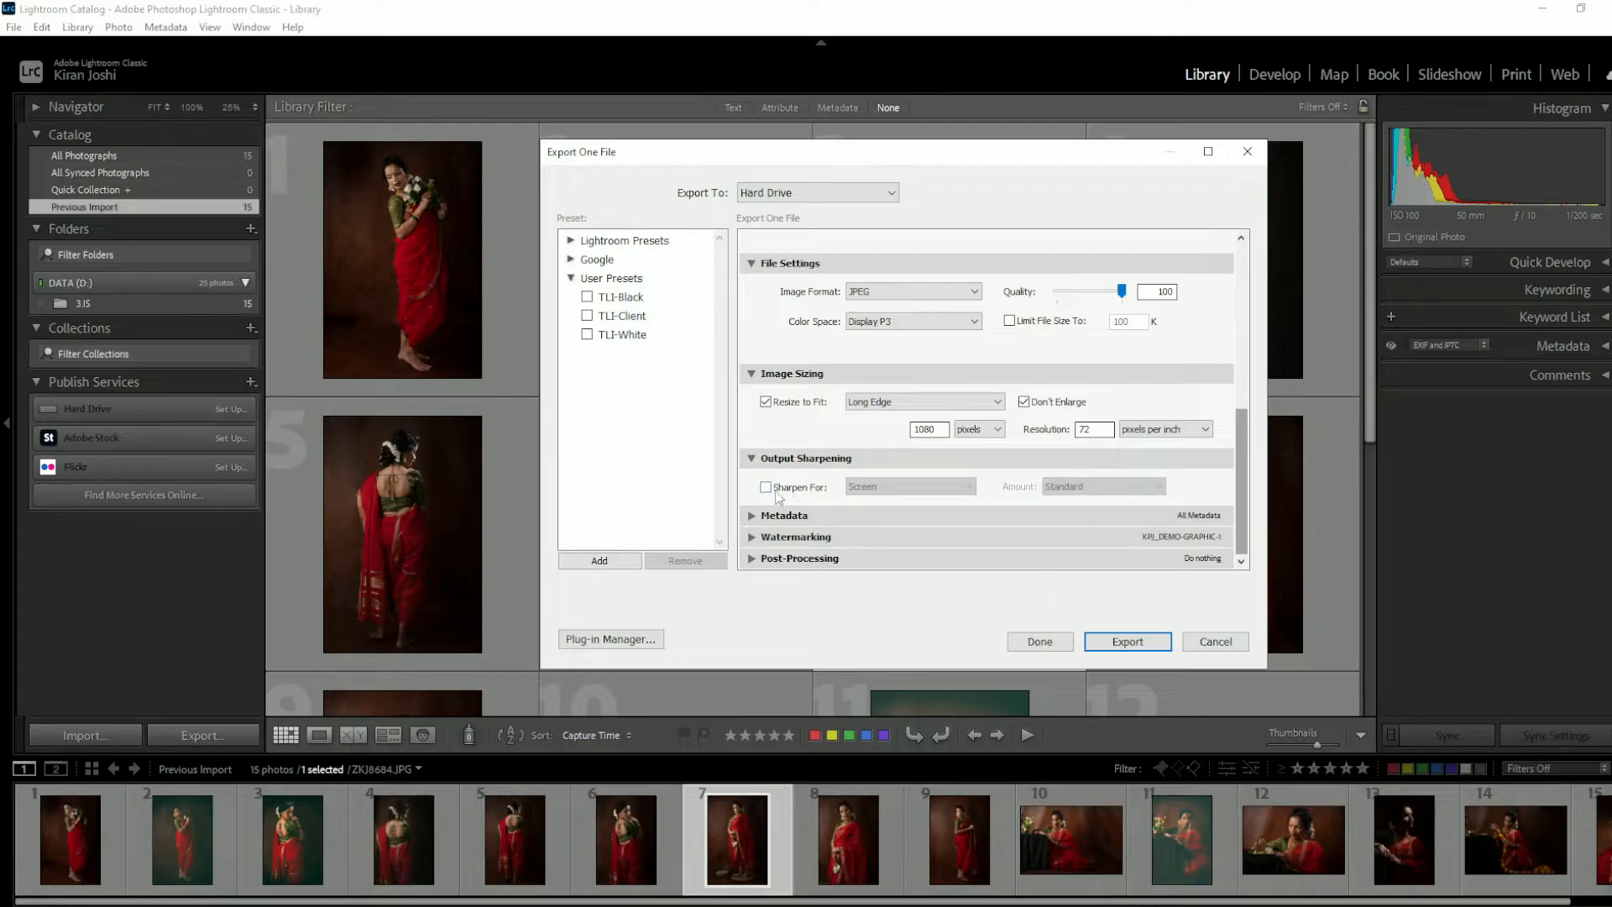
left_click(755, 460)
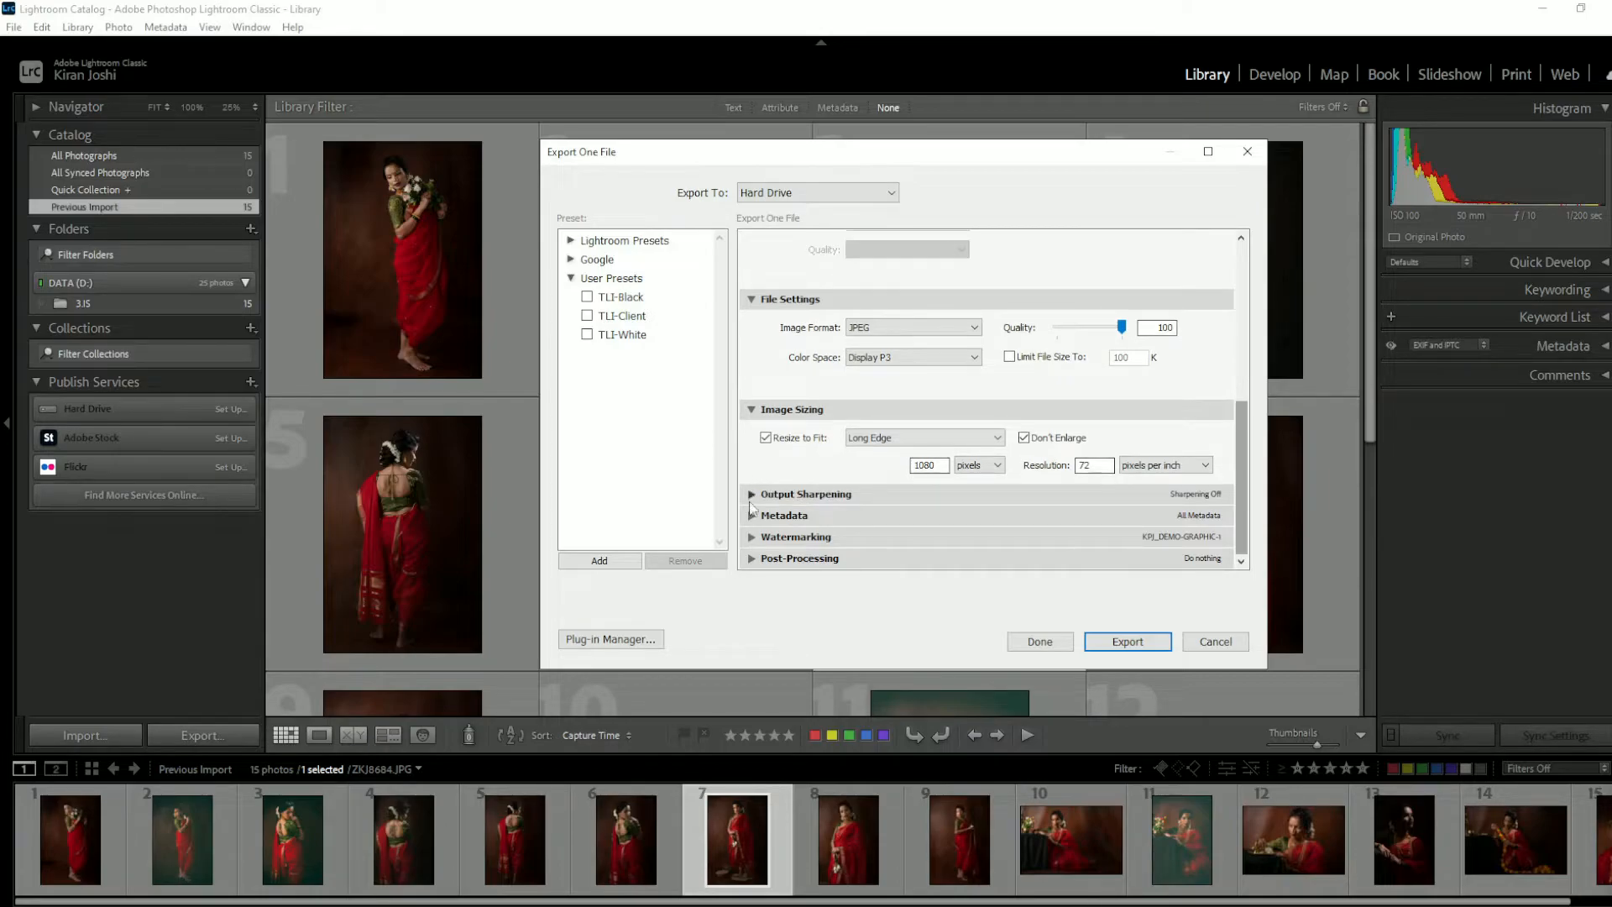
Step: Try the metadata options Copyright Only, Copyright & Contact Info Only, All Except Camera Raw Info, and All Except Camera & Camera Raw Info
left_click(752, 516)
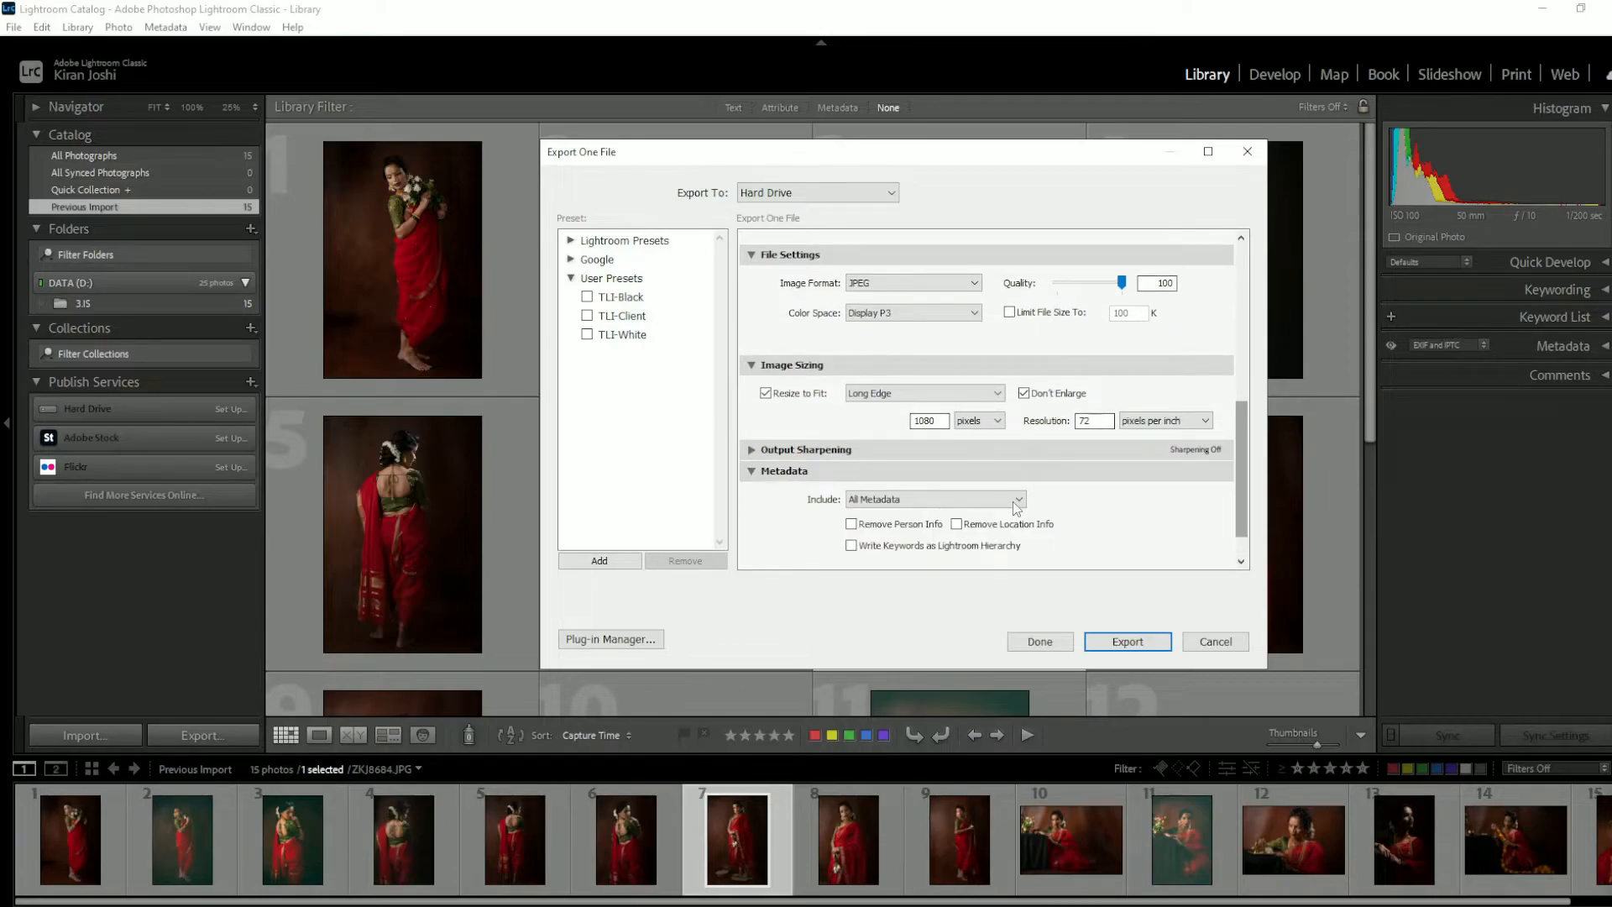
left_click(911, 501)
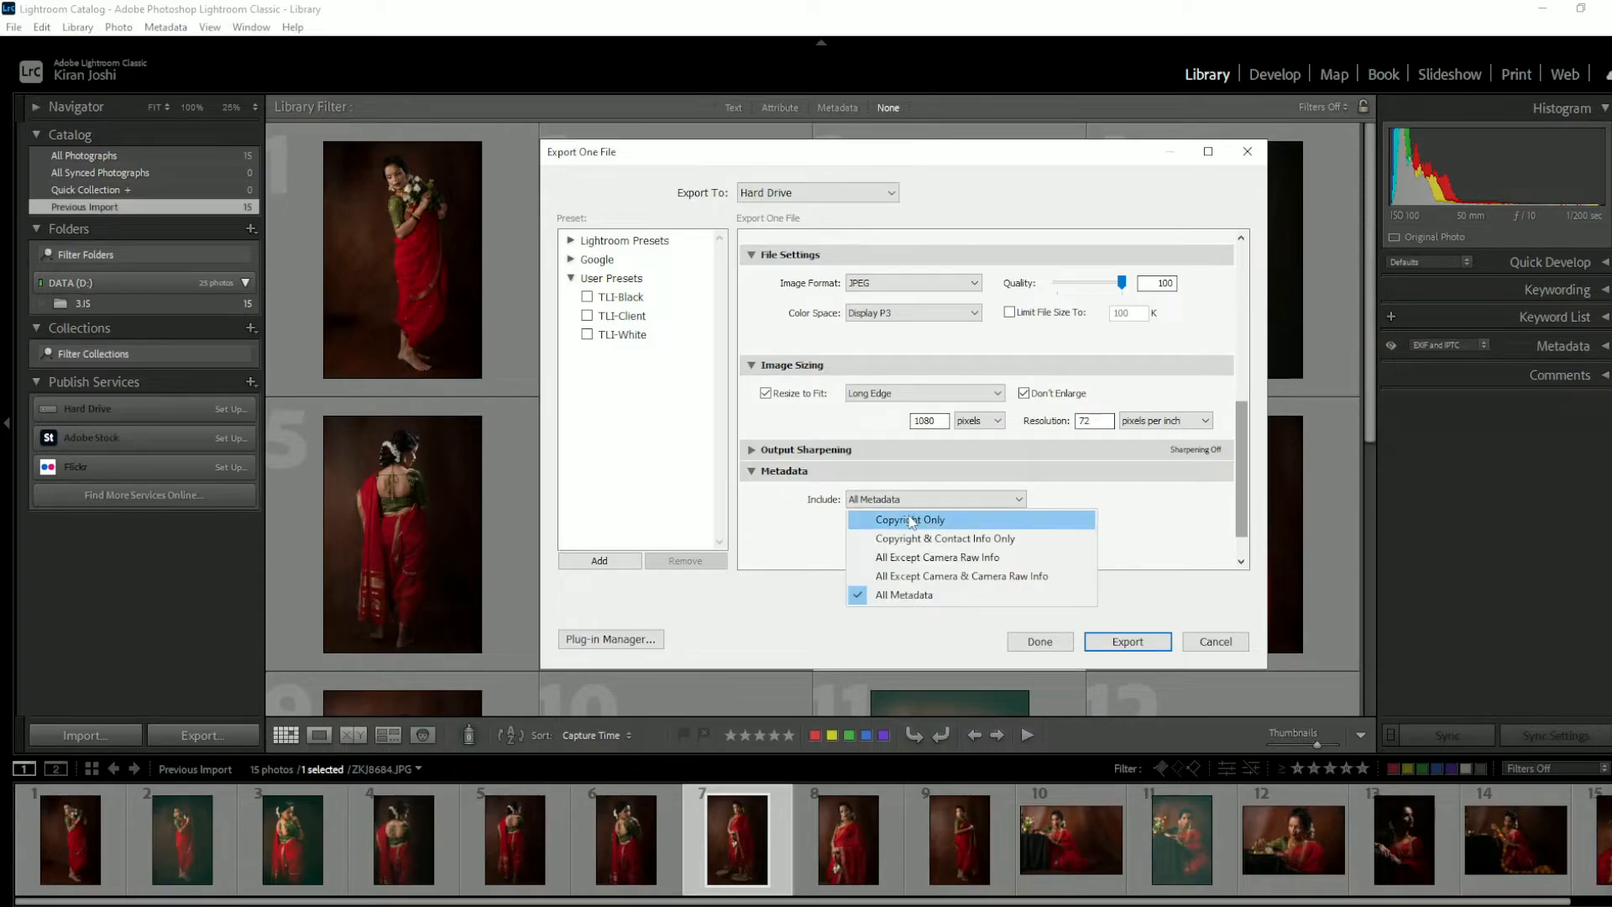
left_click(913, 520)
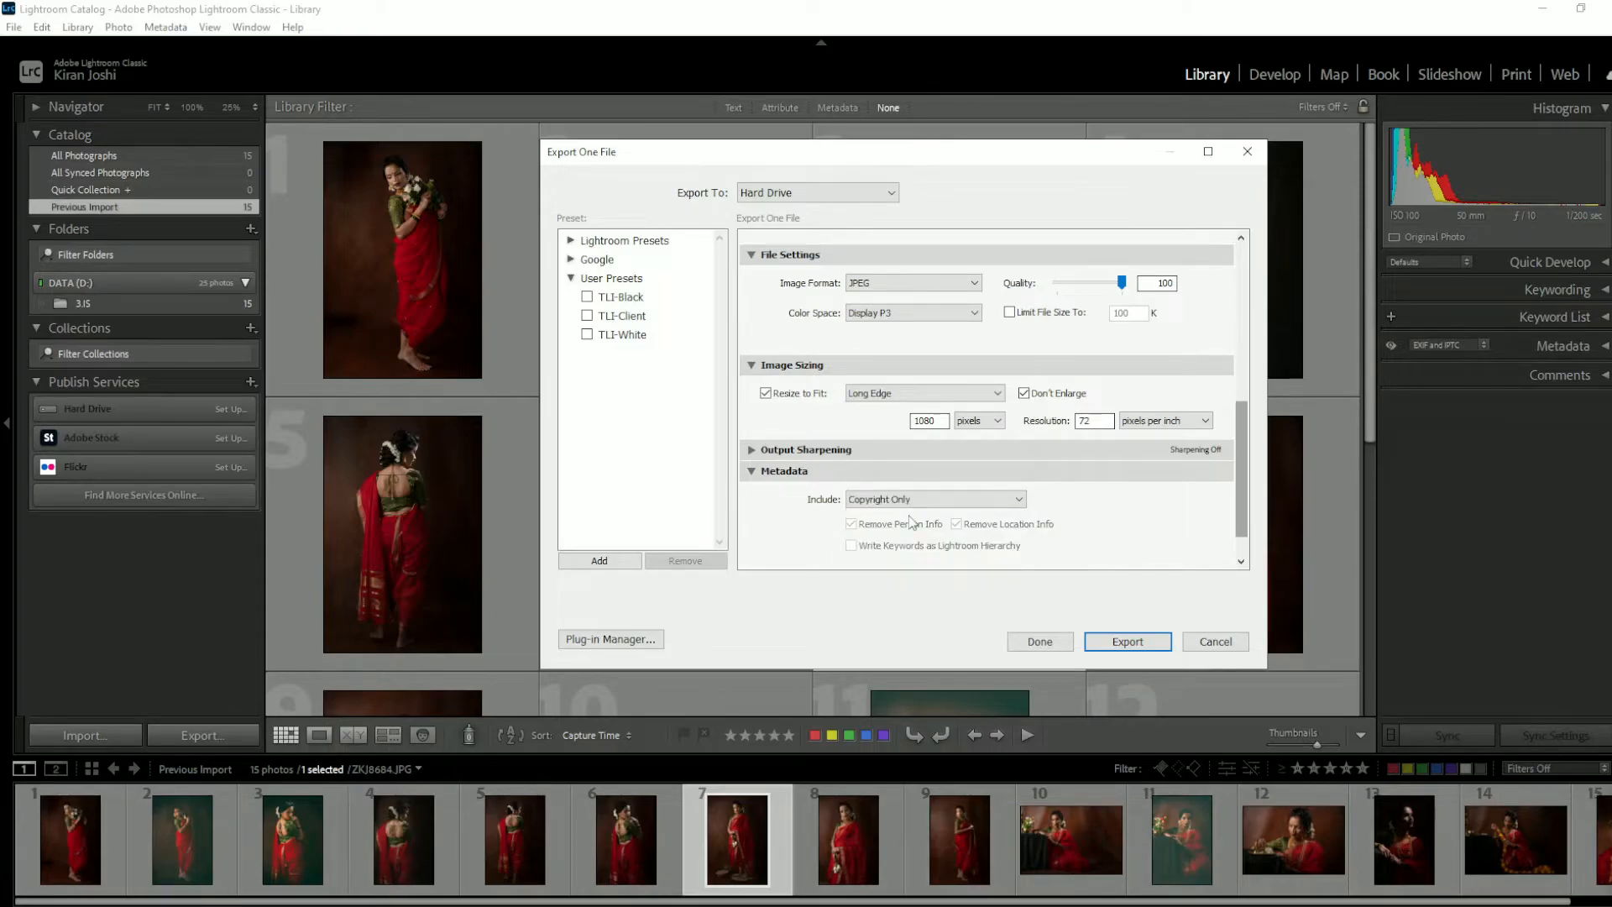
left_click(912, 502)
left_click(913, 537)
left_click(909, 501)
left_click(907, 559)
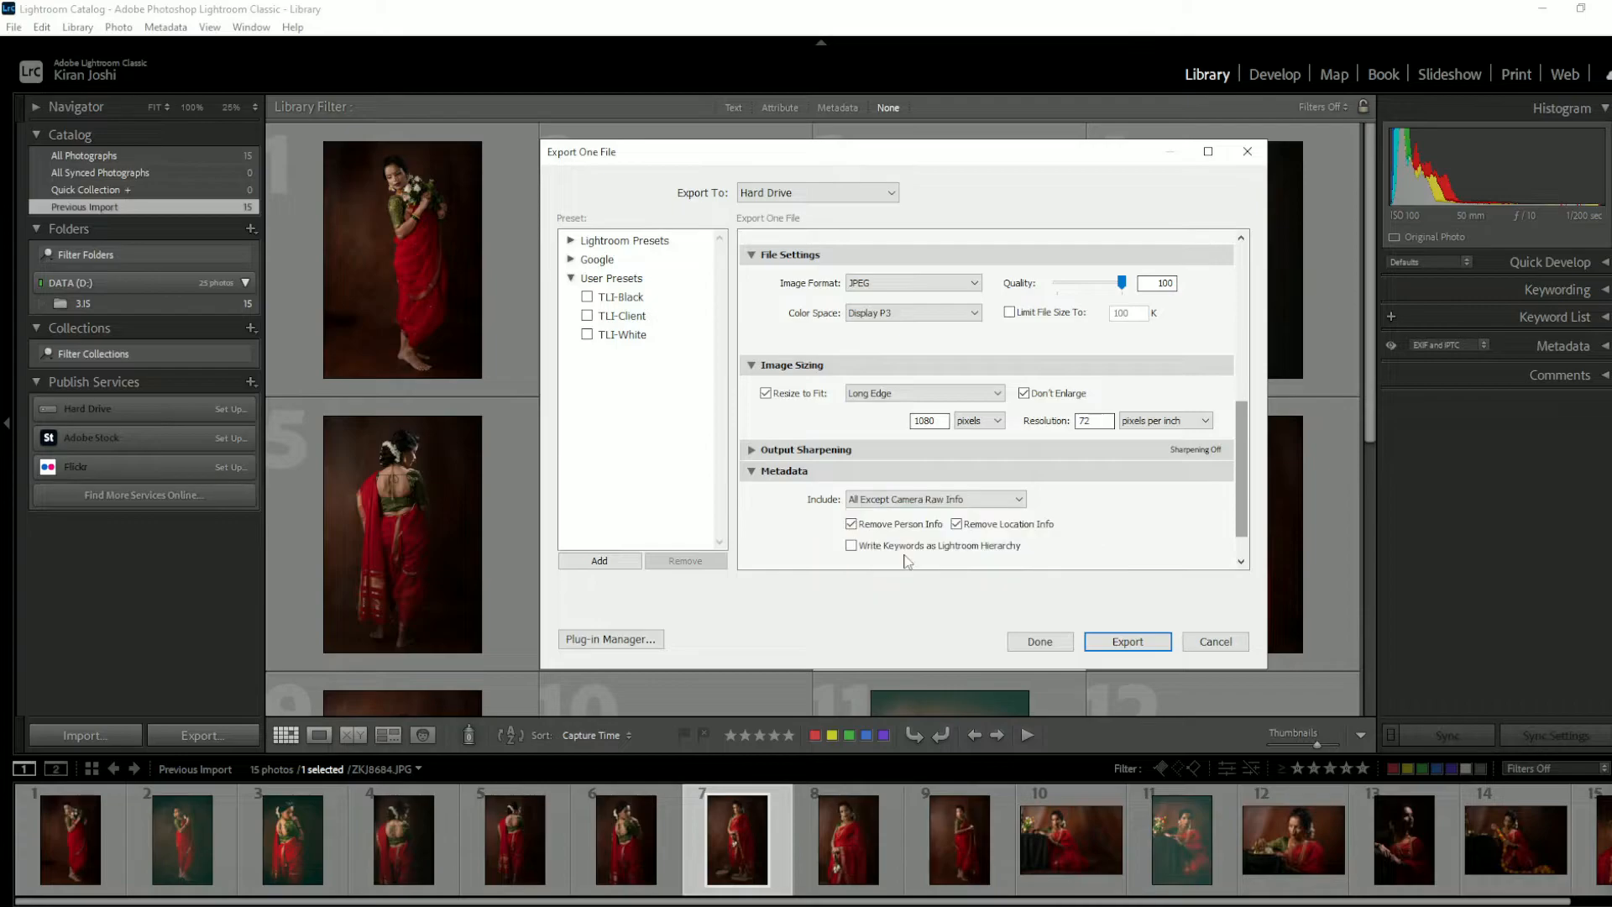
left_click(928, 501)
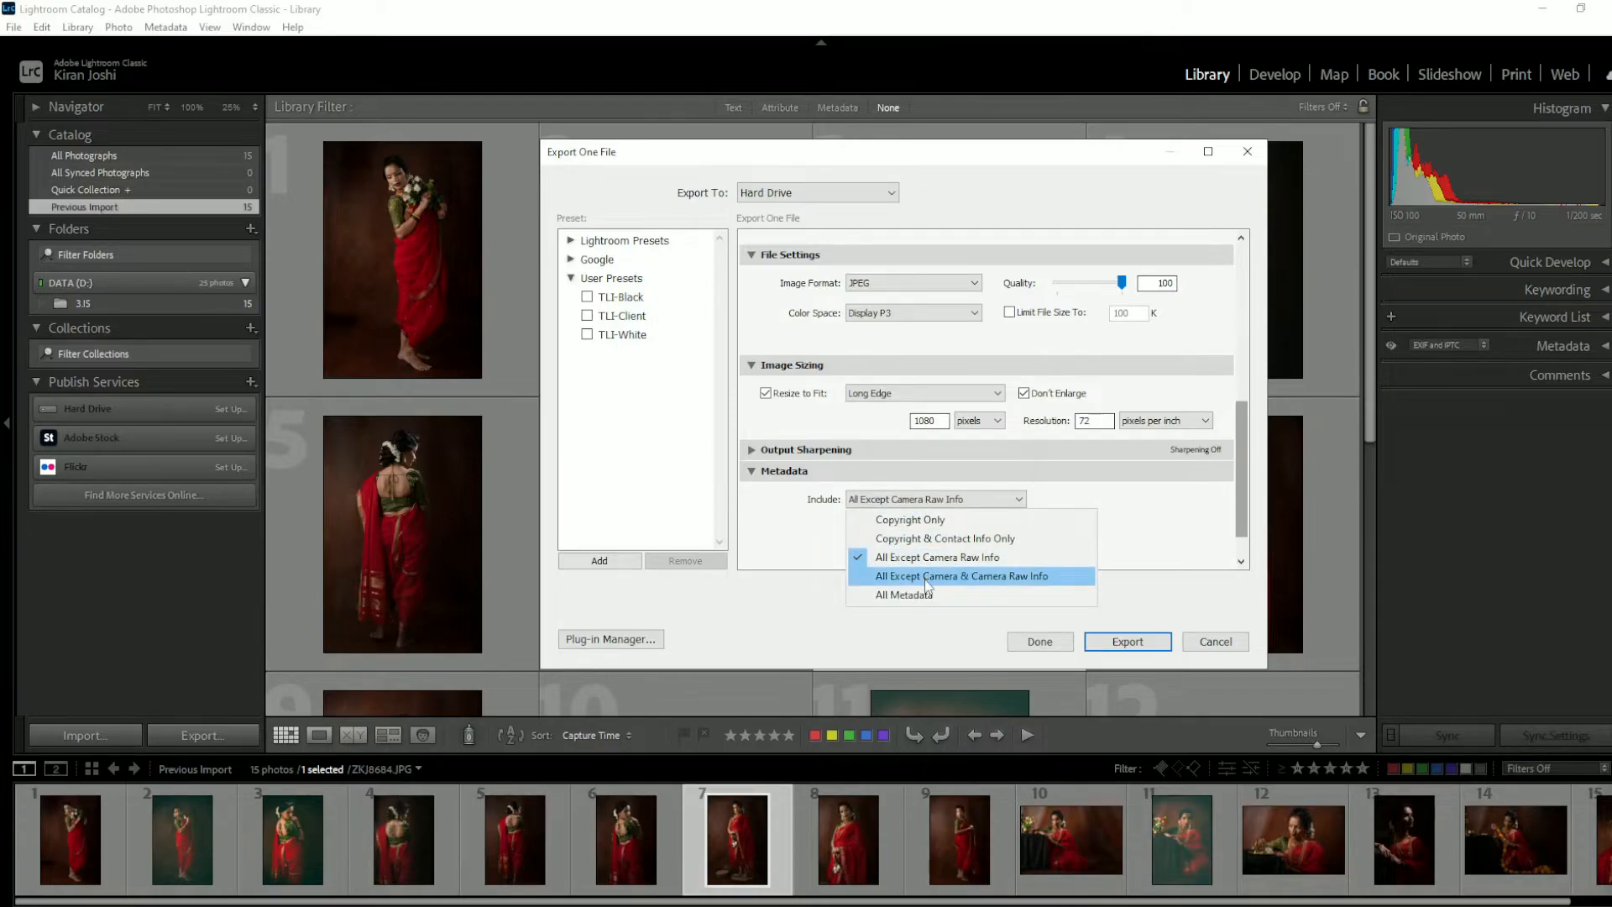
left_click(925, 578)
Step: Include All Metadata in the export and turn off Remove Person Info and Remove Location Info
left_click(863, 501)
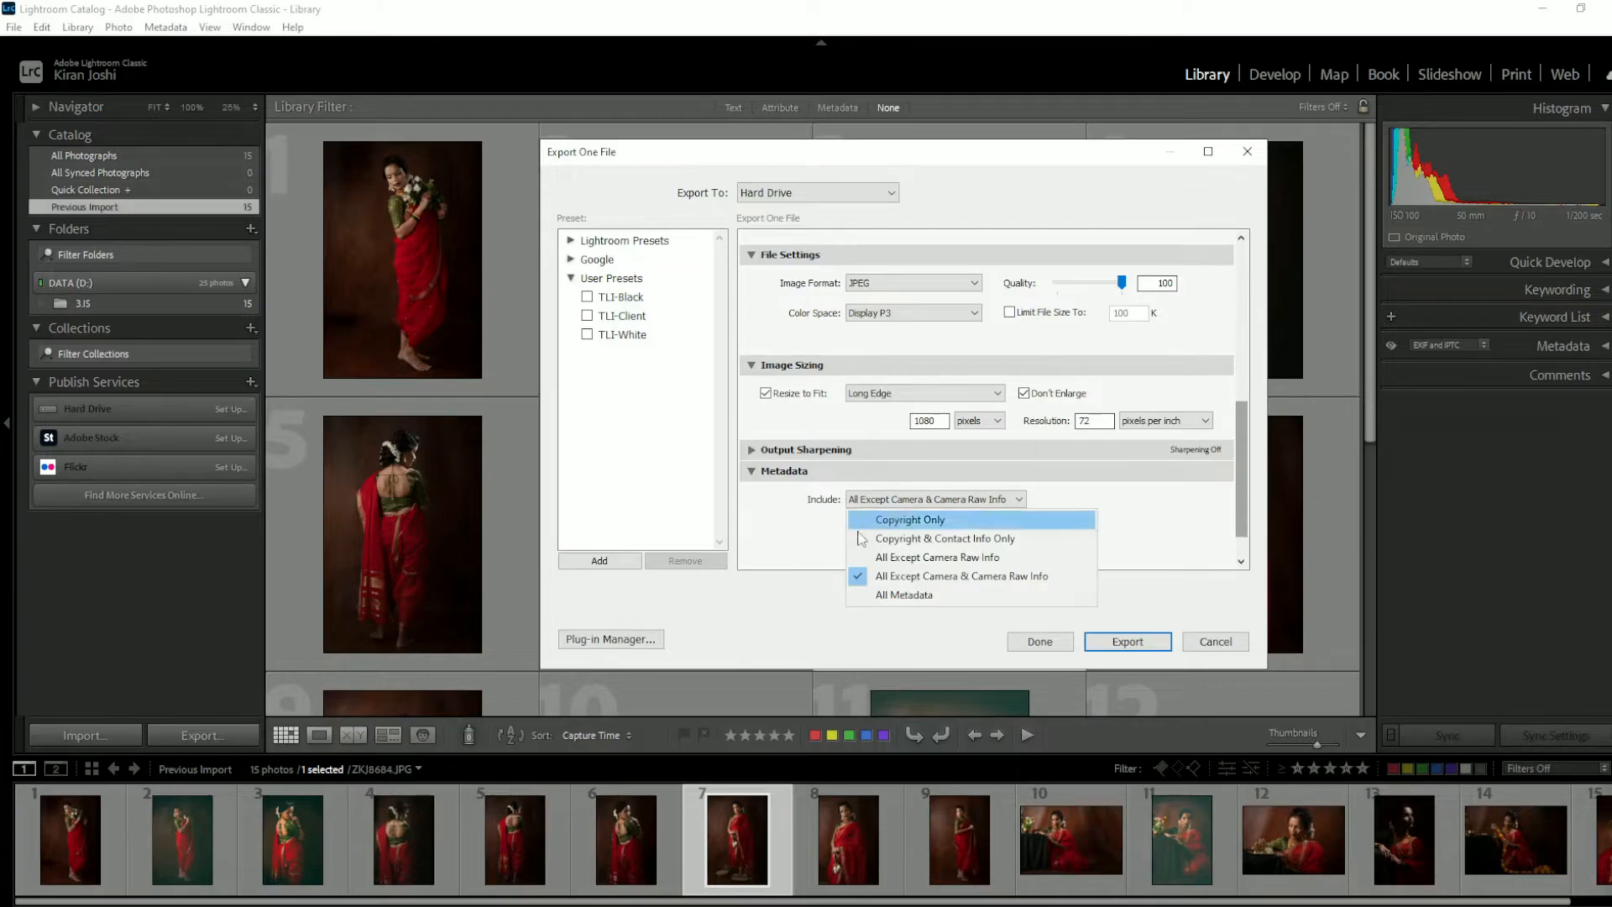
left_click(870, 596)
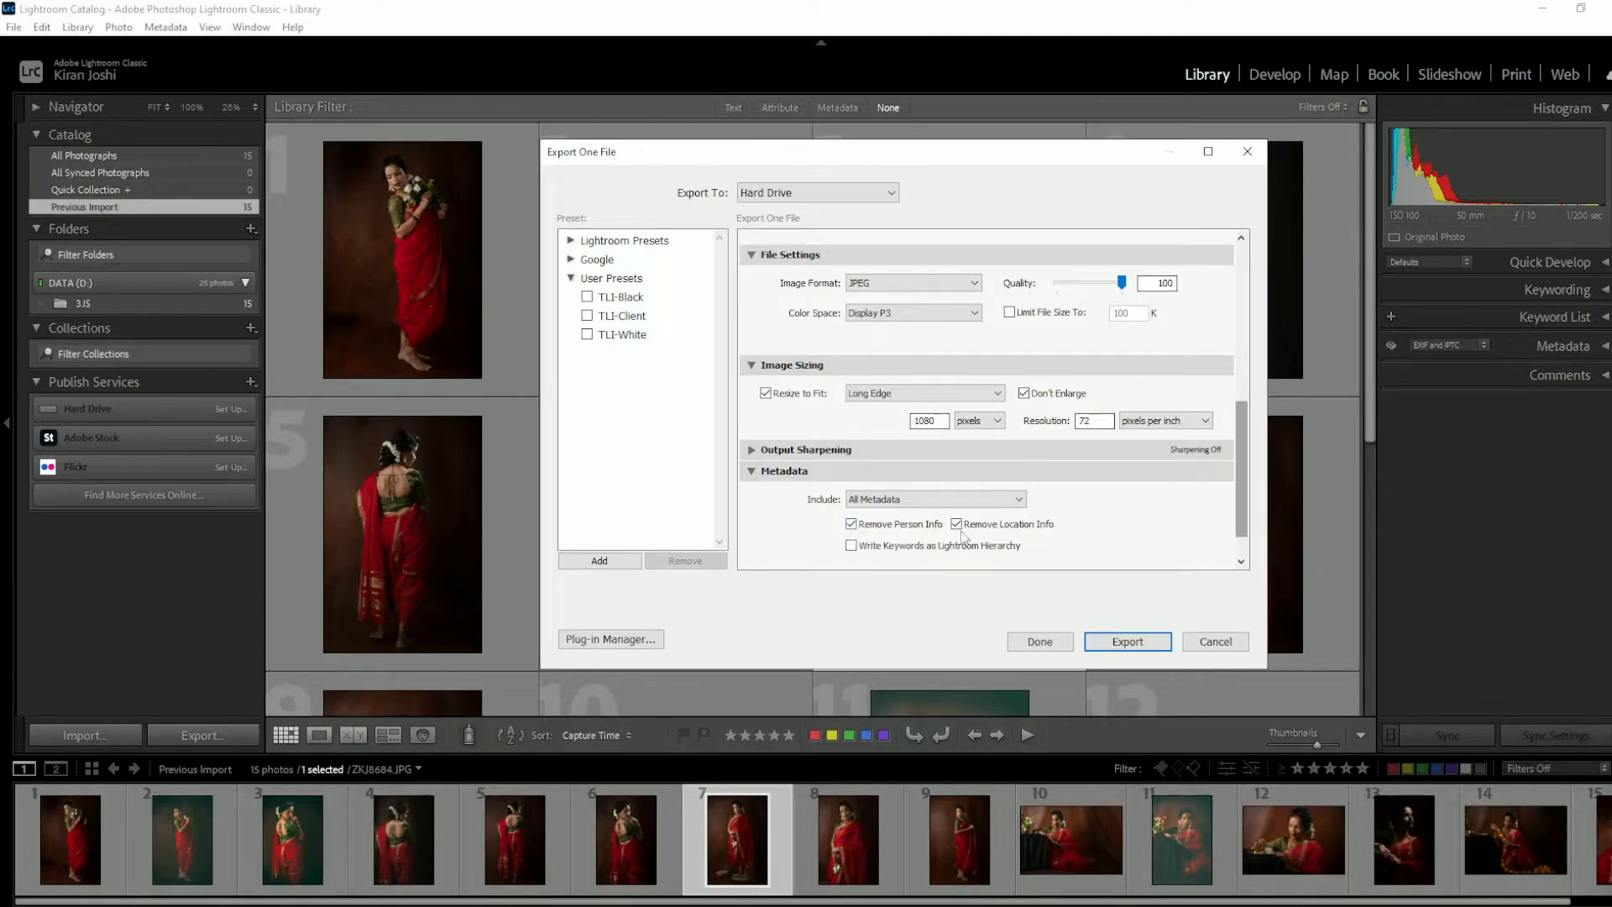
left_click(850, 524)
left_click(957, 525)
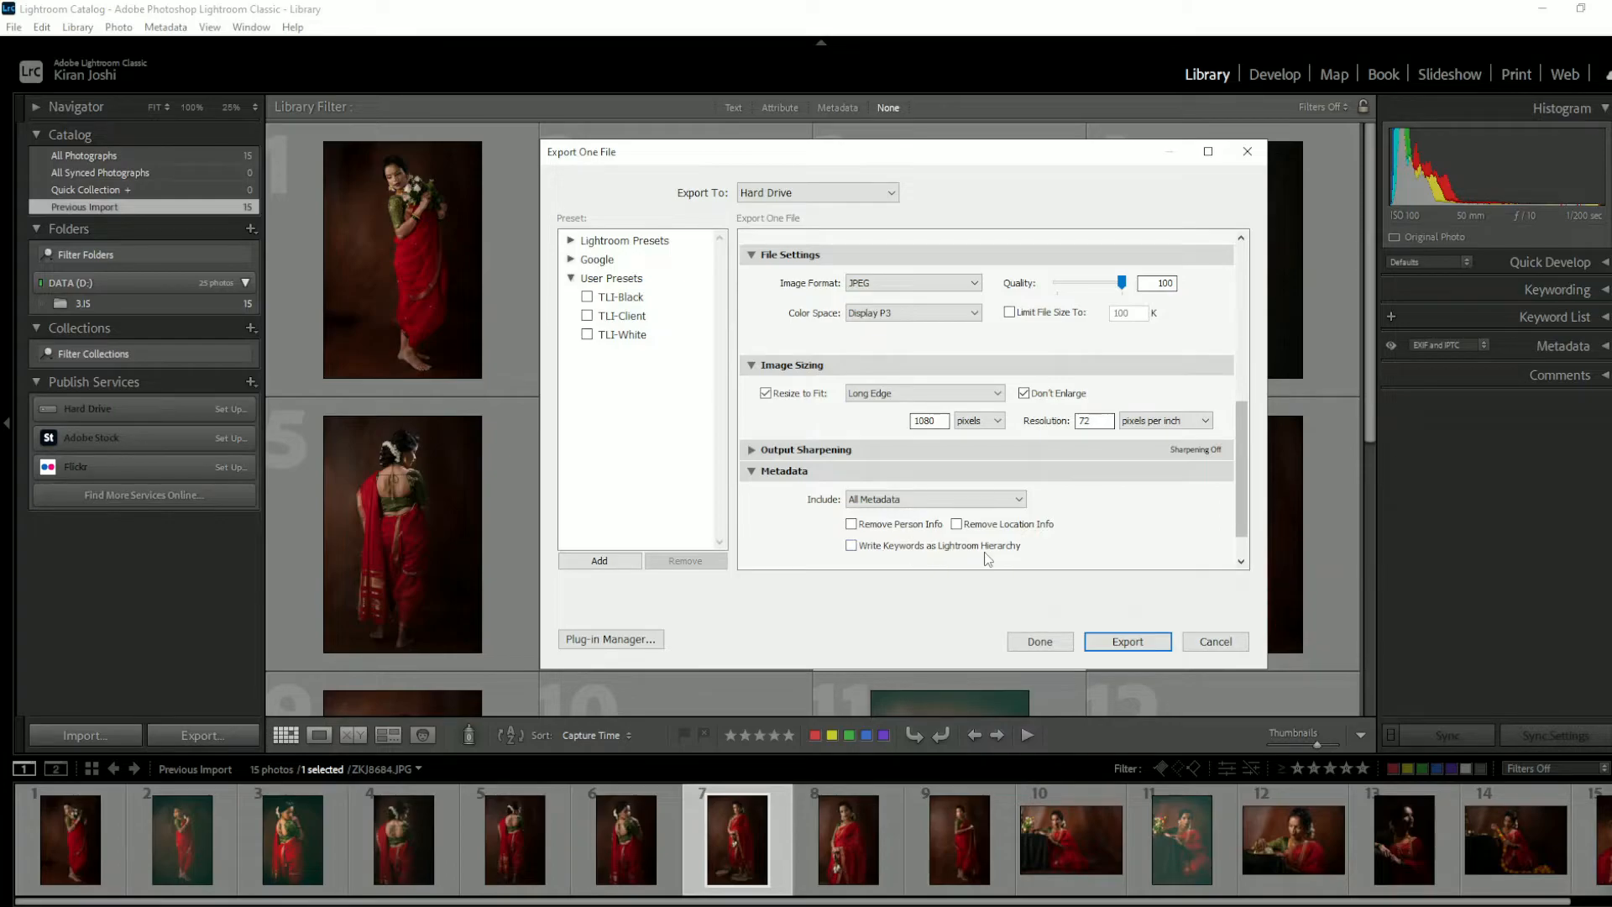
left_click(876, 553)
left_click(876, 555)
Step: Look over the Watermark Editor without saving changes and select the KPJ_DEMO-GRAPHIC-1 watermark for the export
scroll(1243, 534, "down", 1)
scroll(1243, 534, "down", 1)
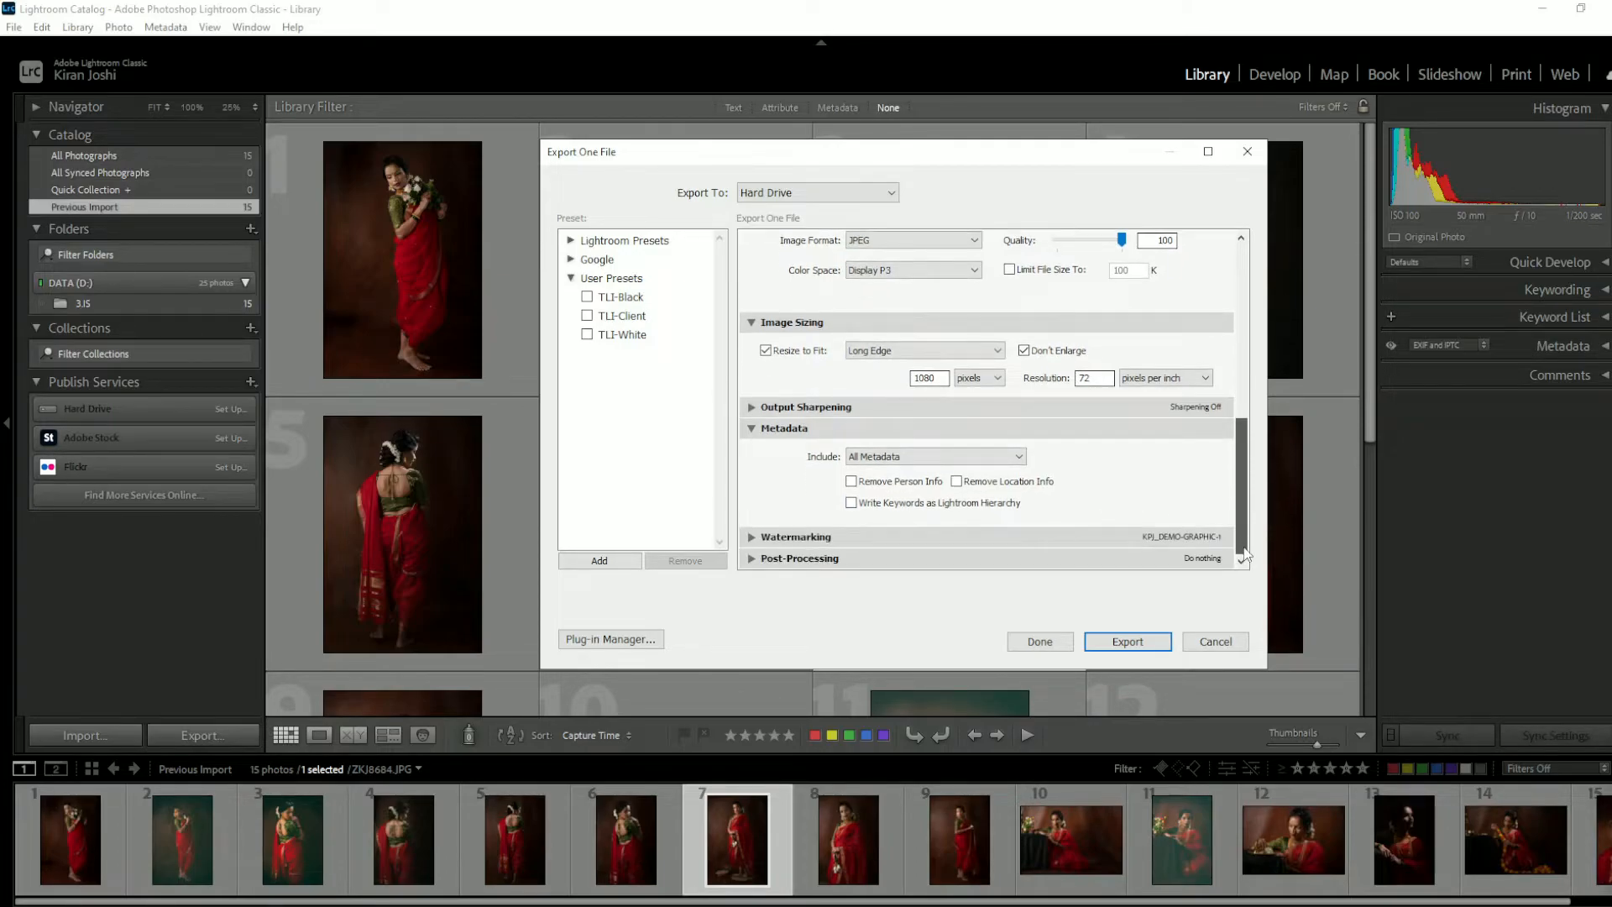
left_click(1004, 535)
scroll(1108, 507, "down", 1)
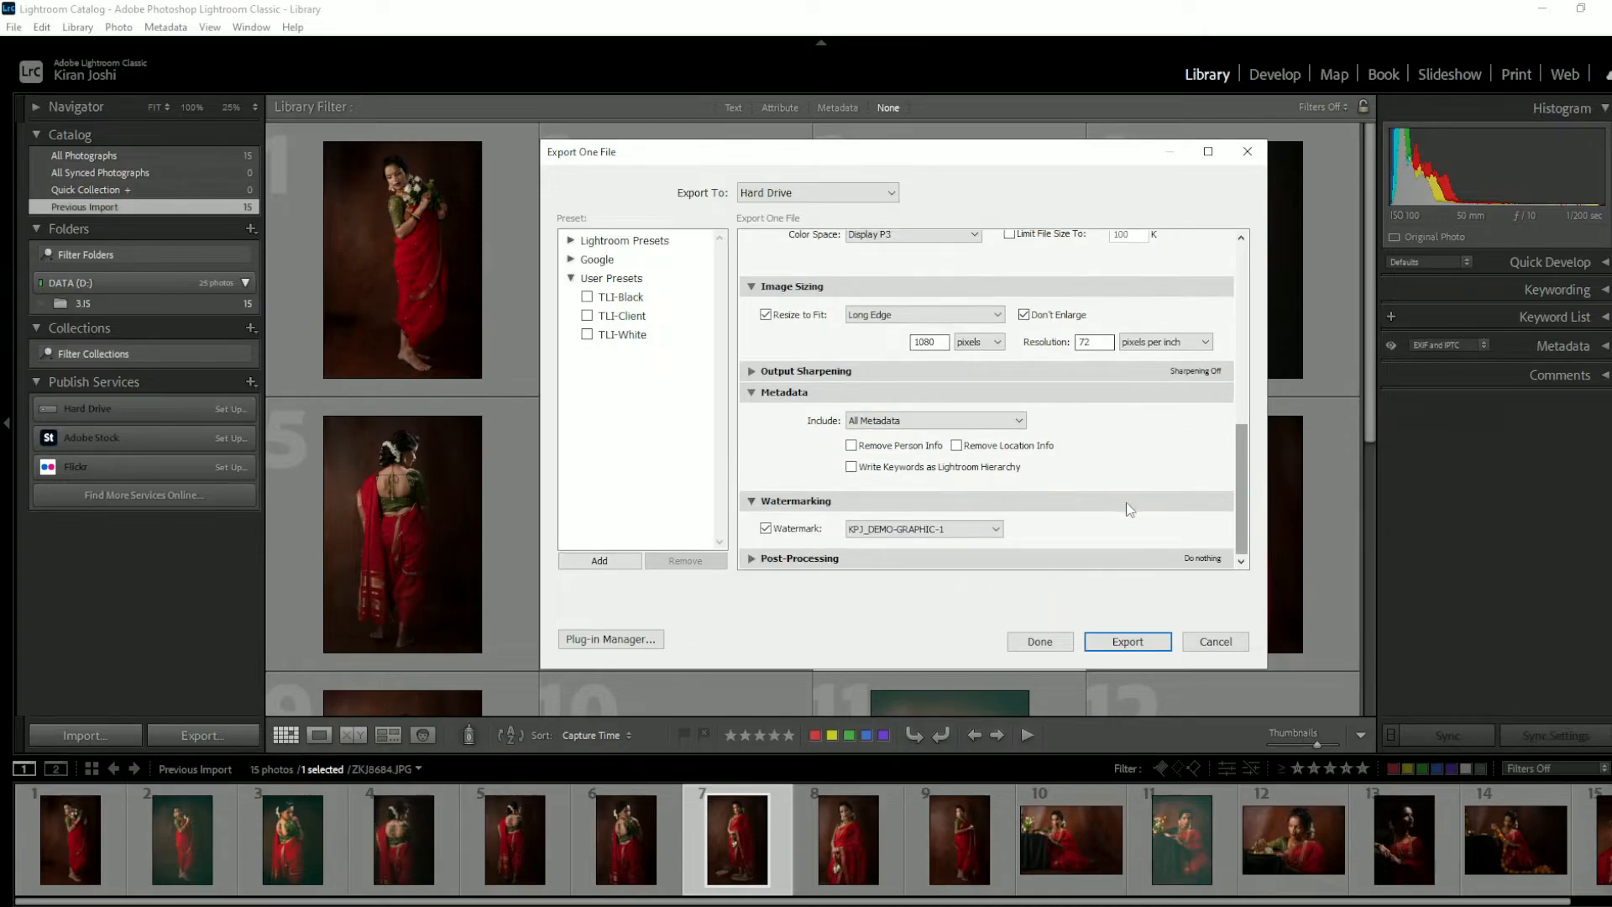
left_click(901, 532)
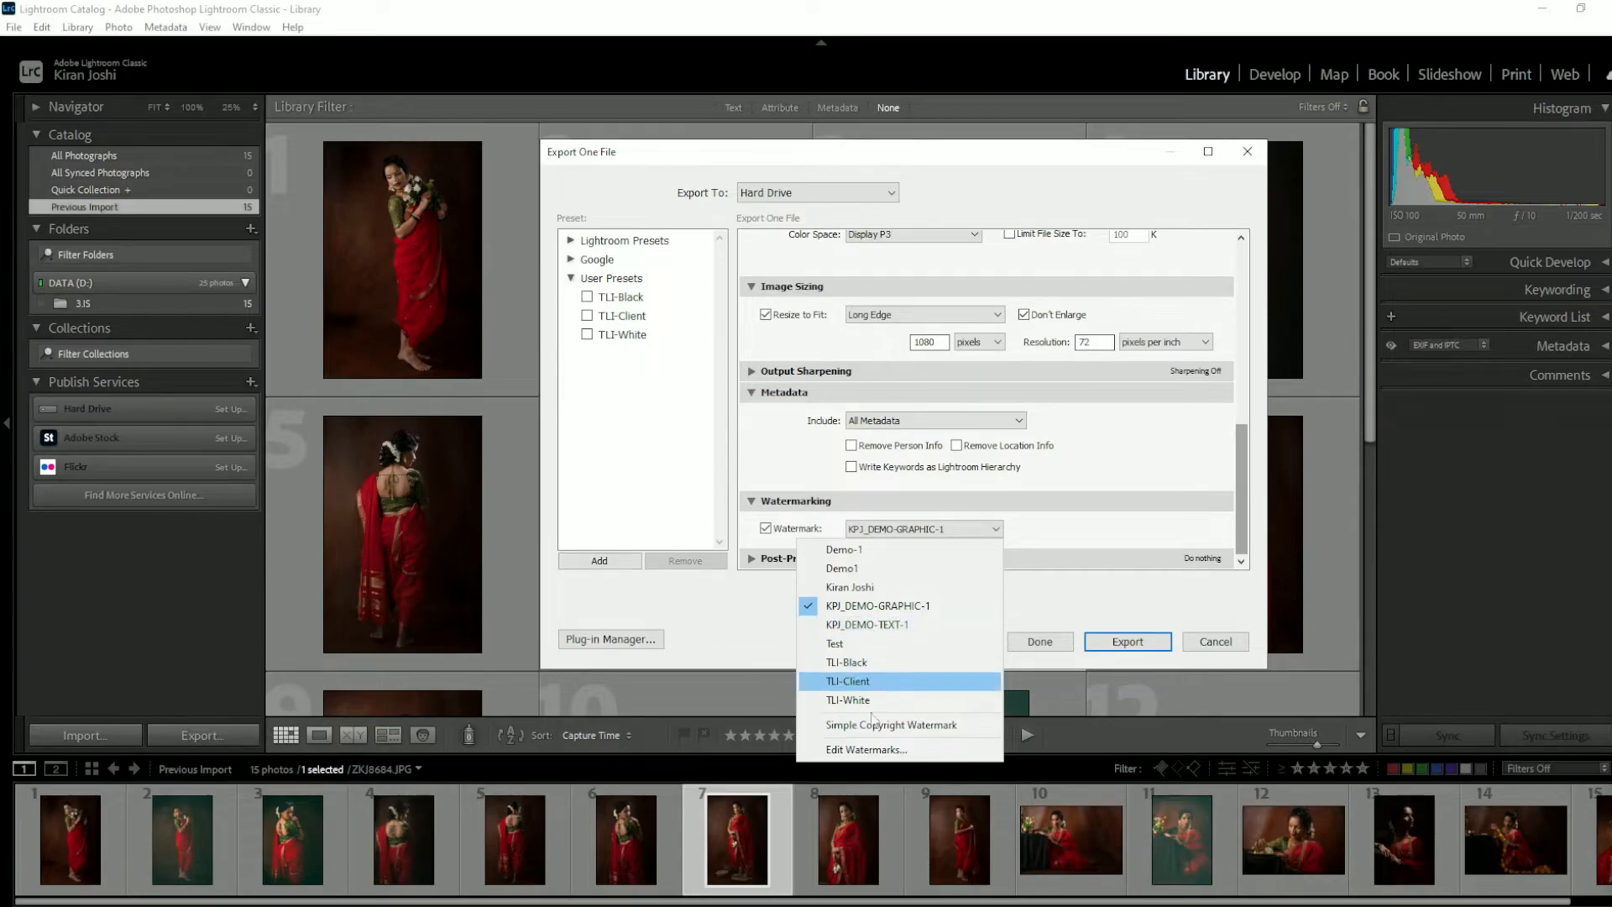
left_click(873, 750)
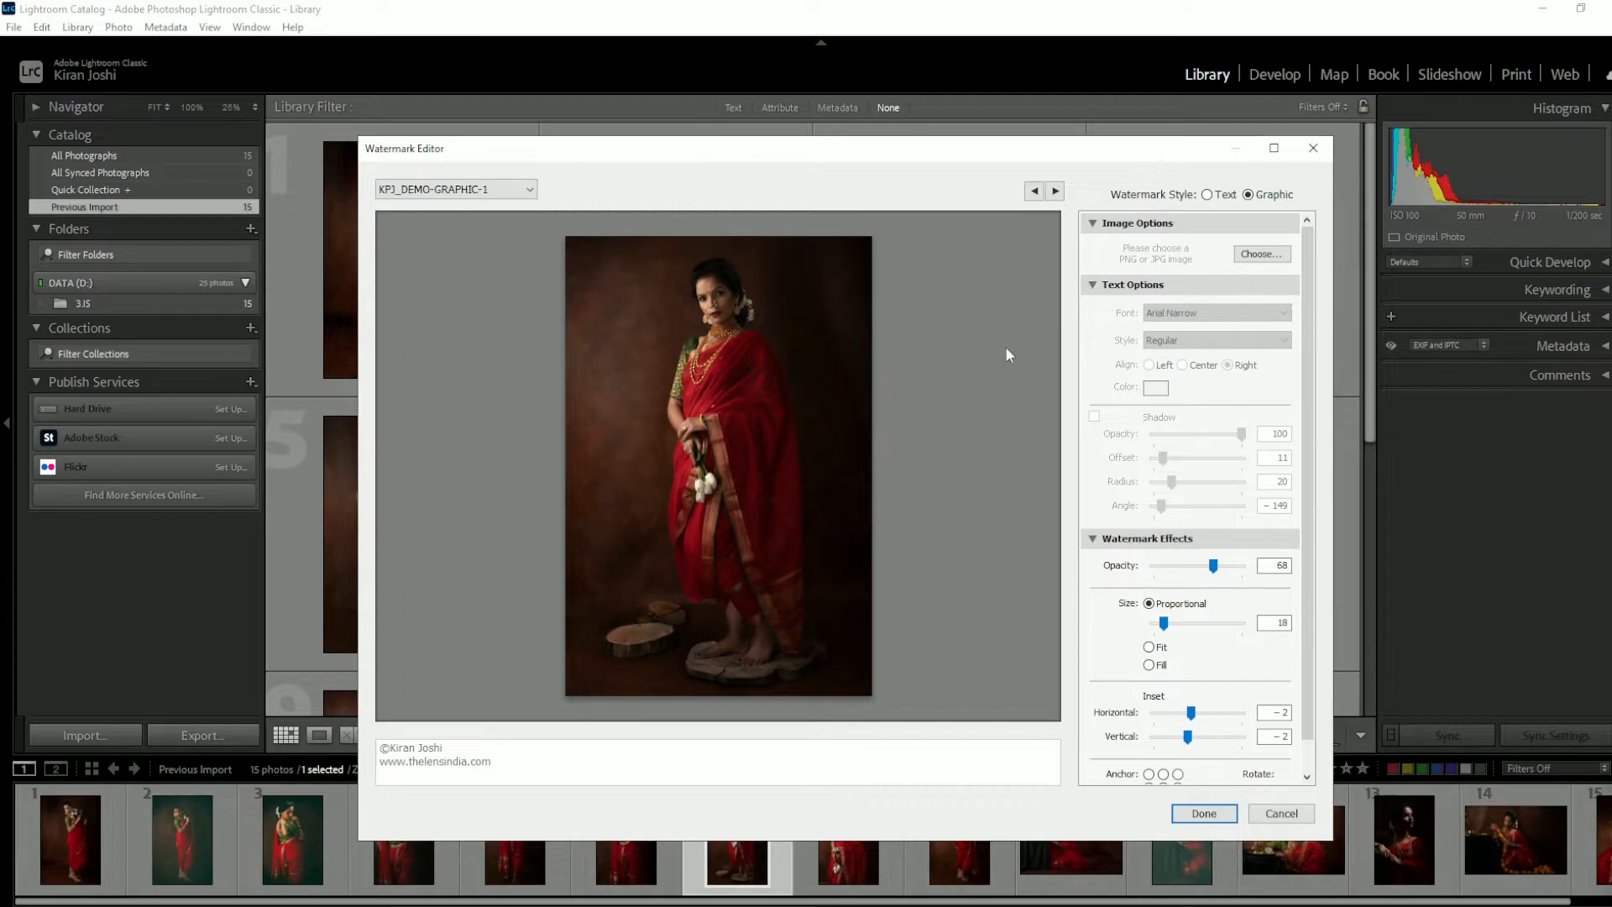
left_click(1279, 815)
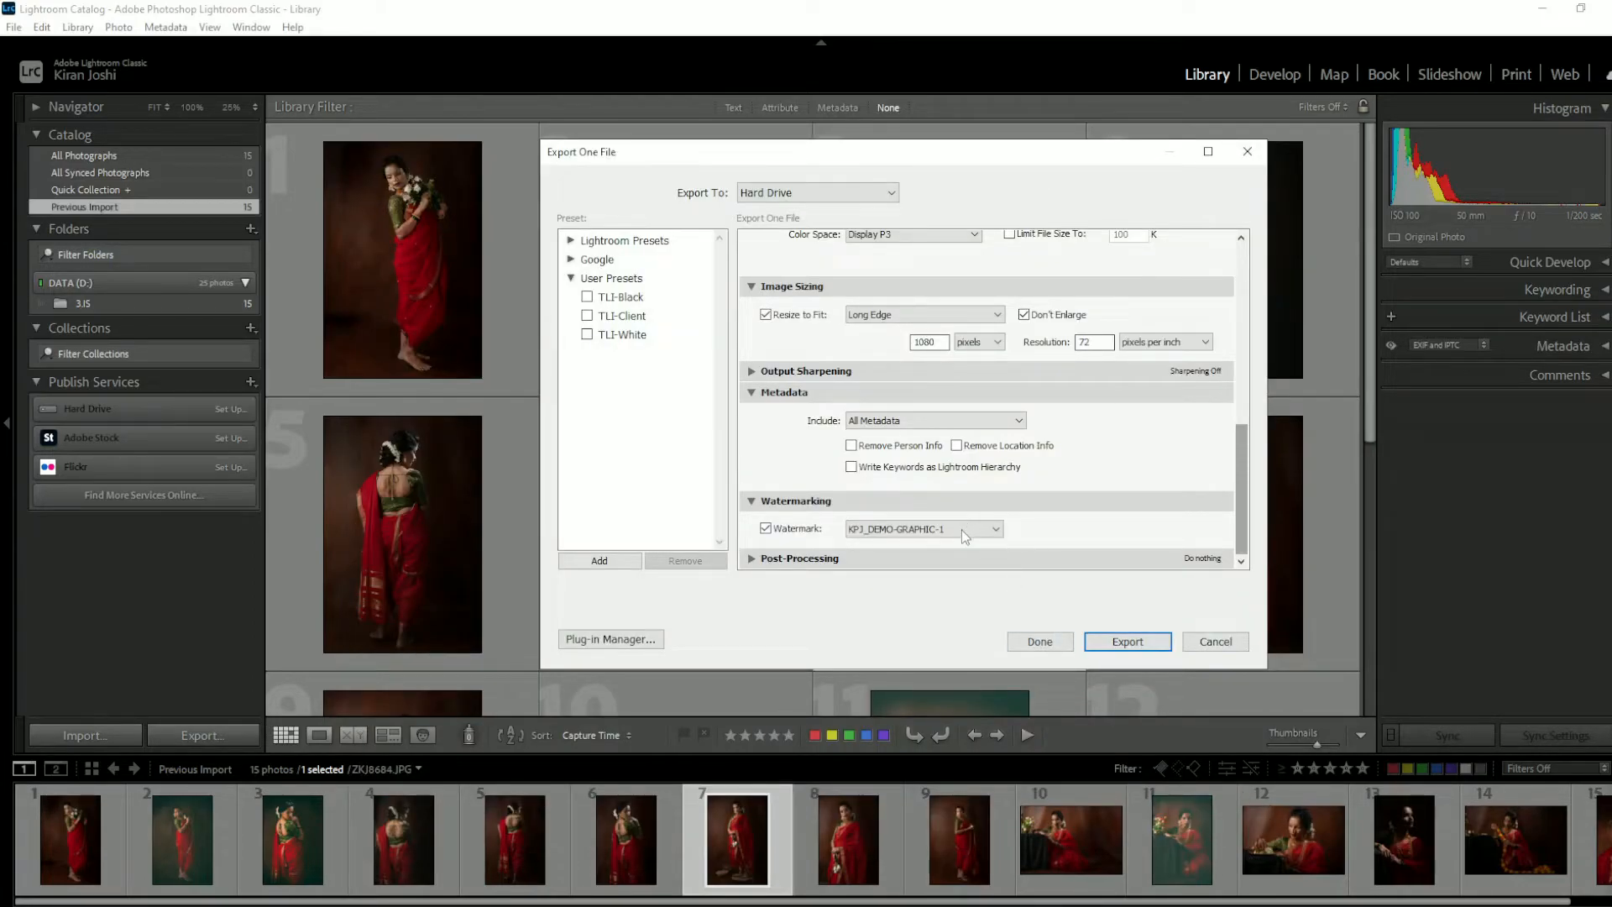
left_click(961, 530)
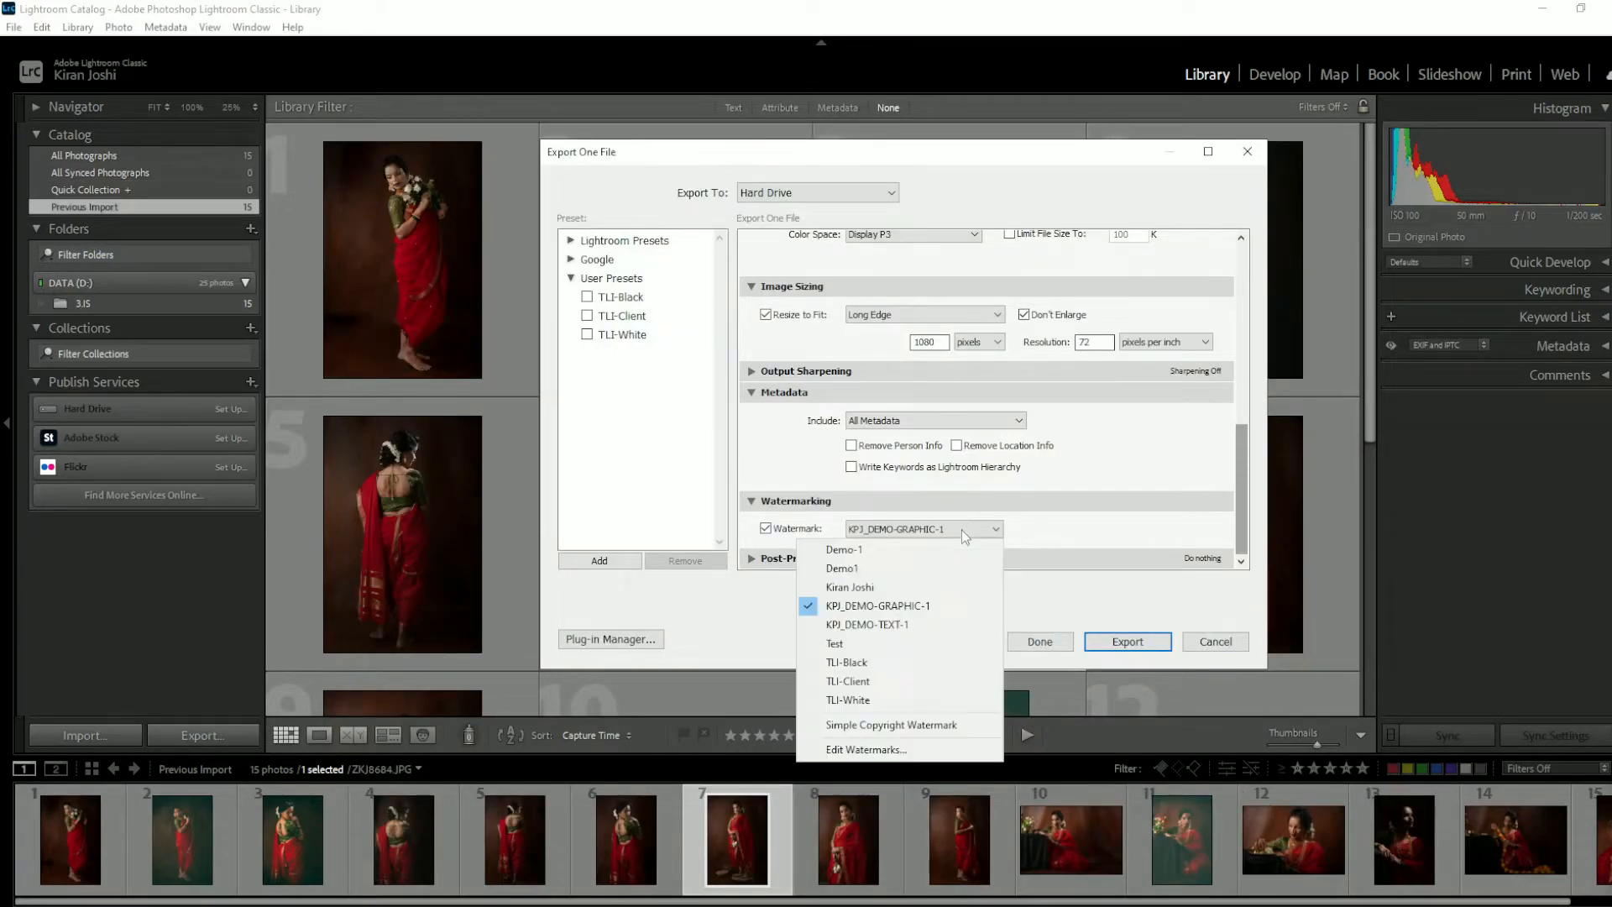
left_click(913, 607)
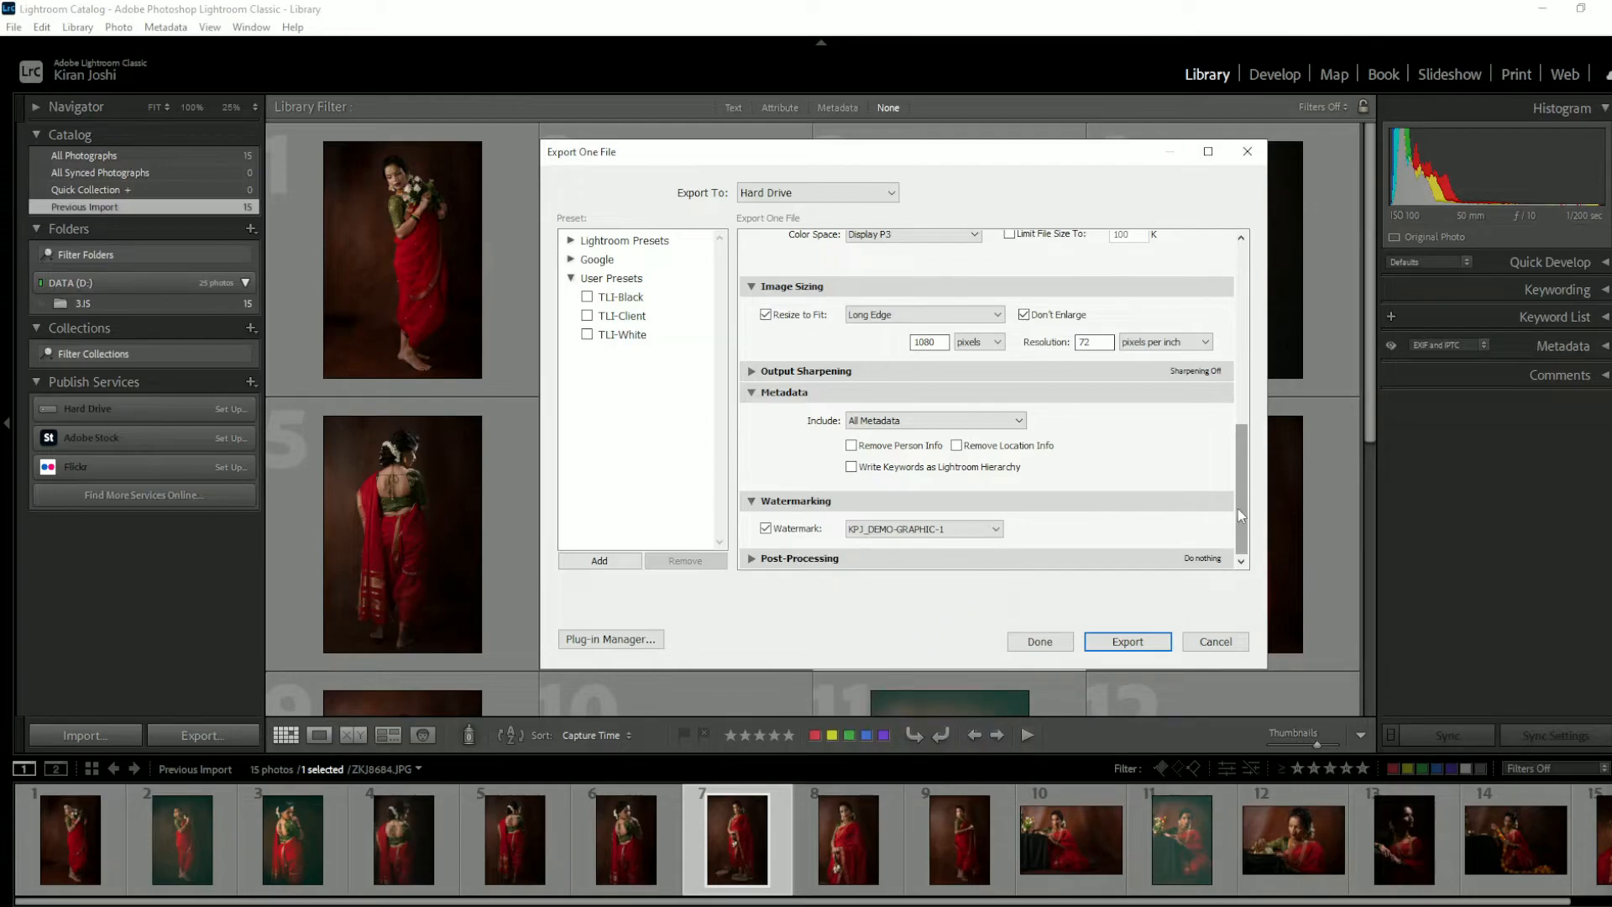
Step: Review the post-processing actions and set After Export to Do nothing
left_click(765, 559)
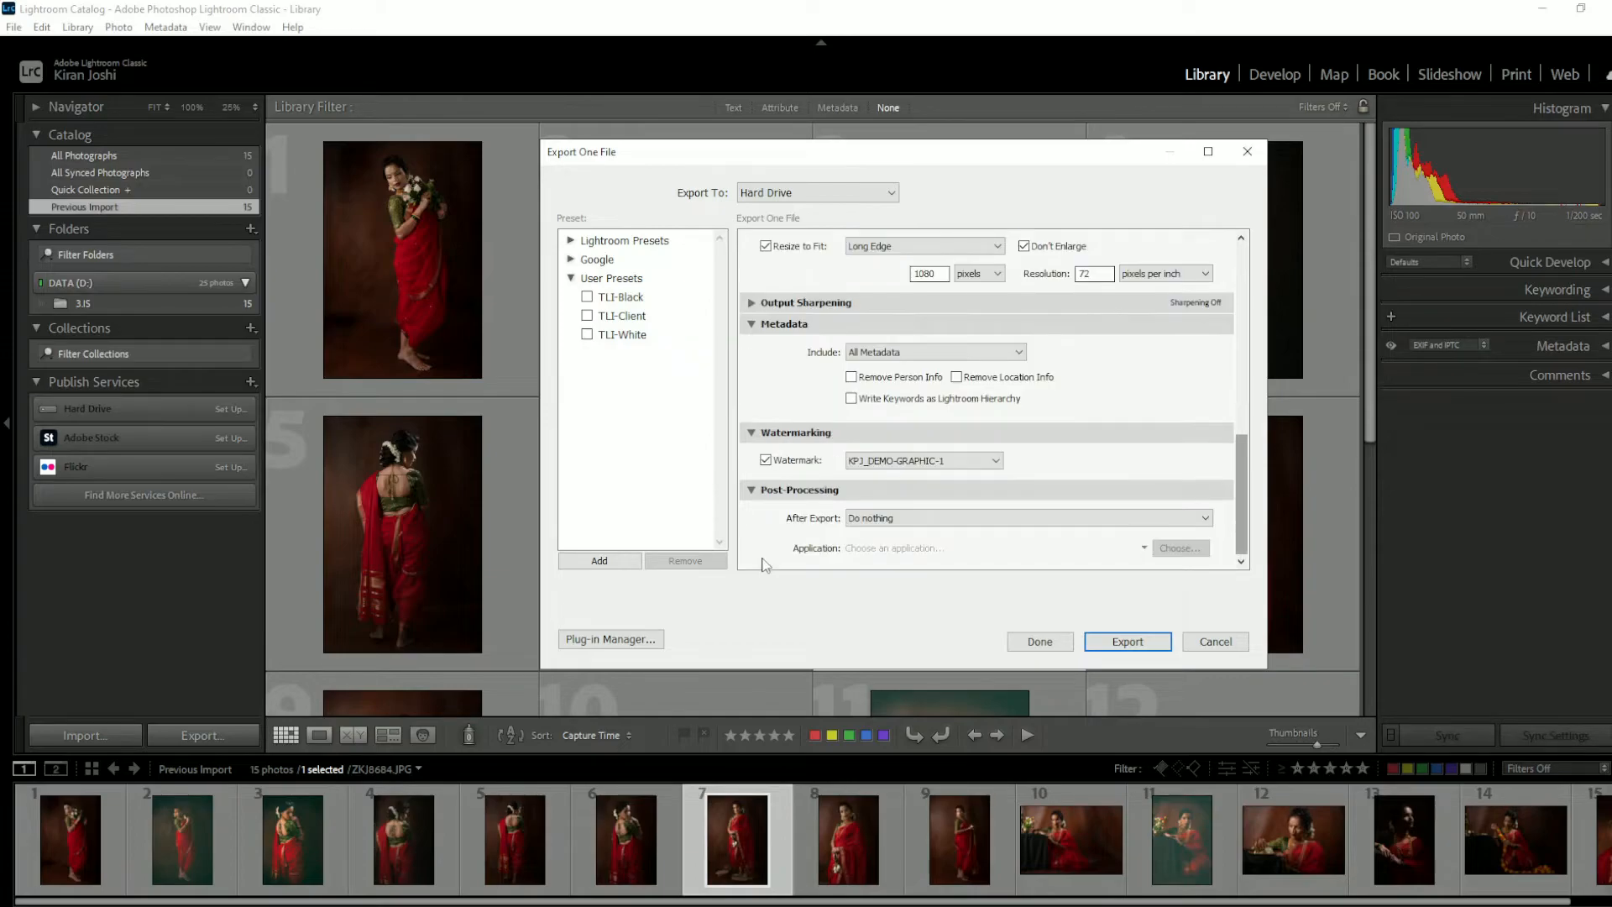
left_click(882, 518)
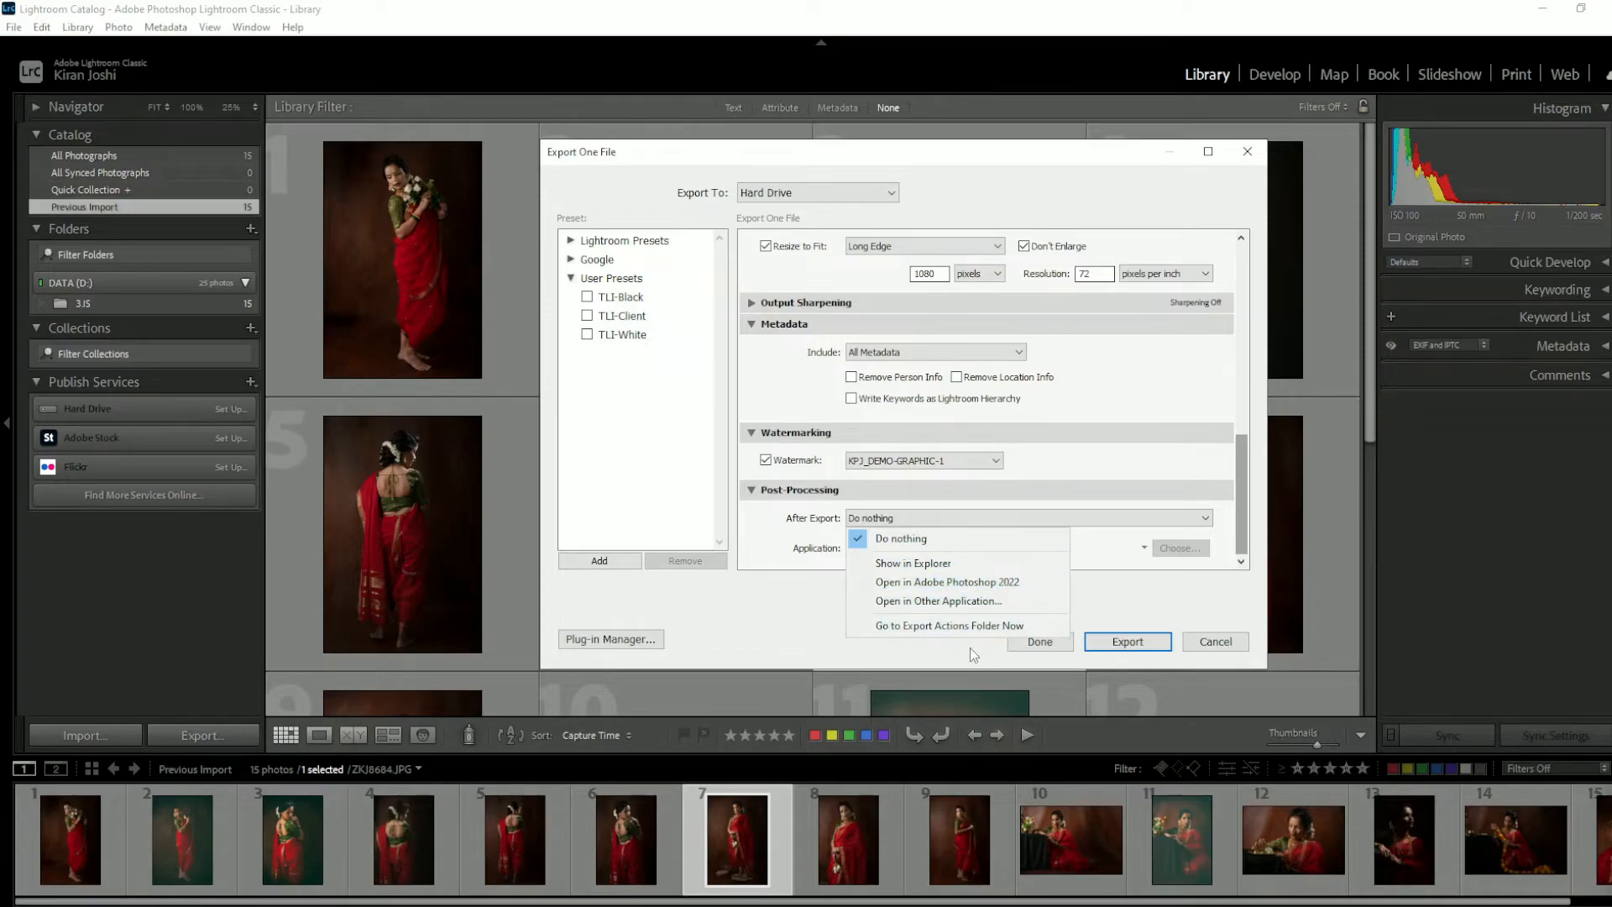
left_click(932, 551)
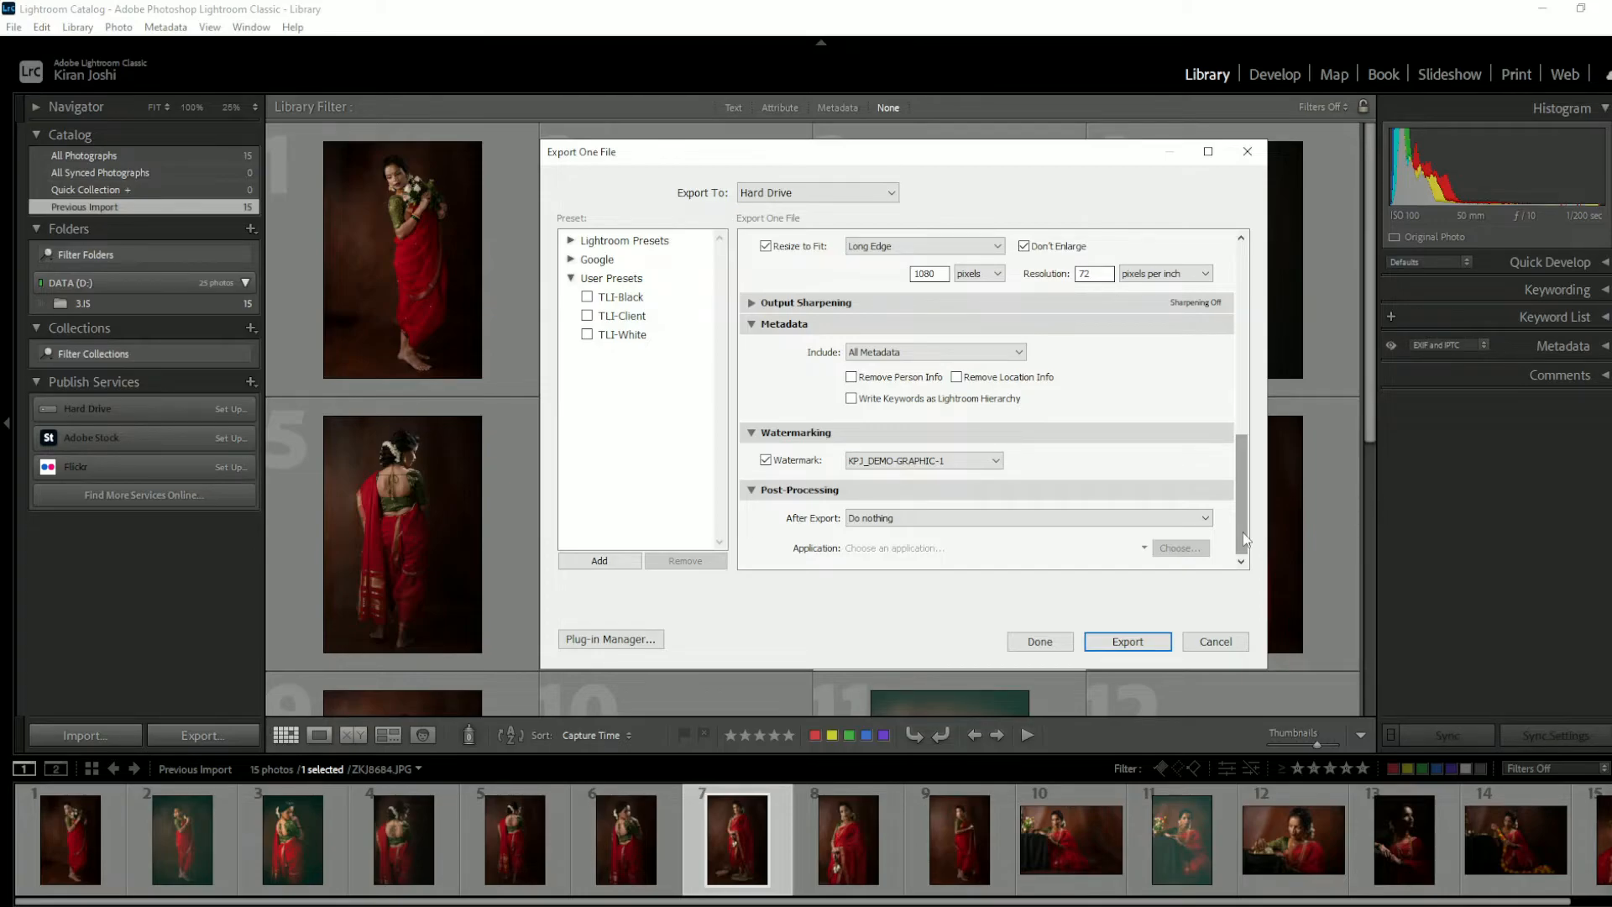
mouse_move(1243, 539)
left_mouse_down()
mouse_move(1252, 316)
mouse_move(1259, 565)
left_mouse_up()
Step: Start a new export preset from the current settings and name it DEMO EXPORT PROCESS
left_click(599, 561)
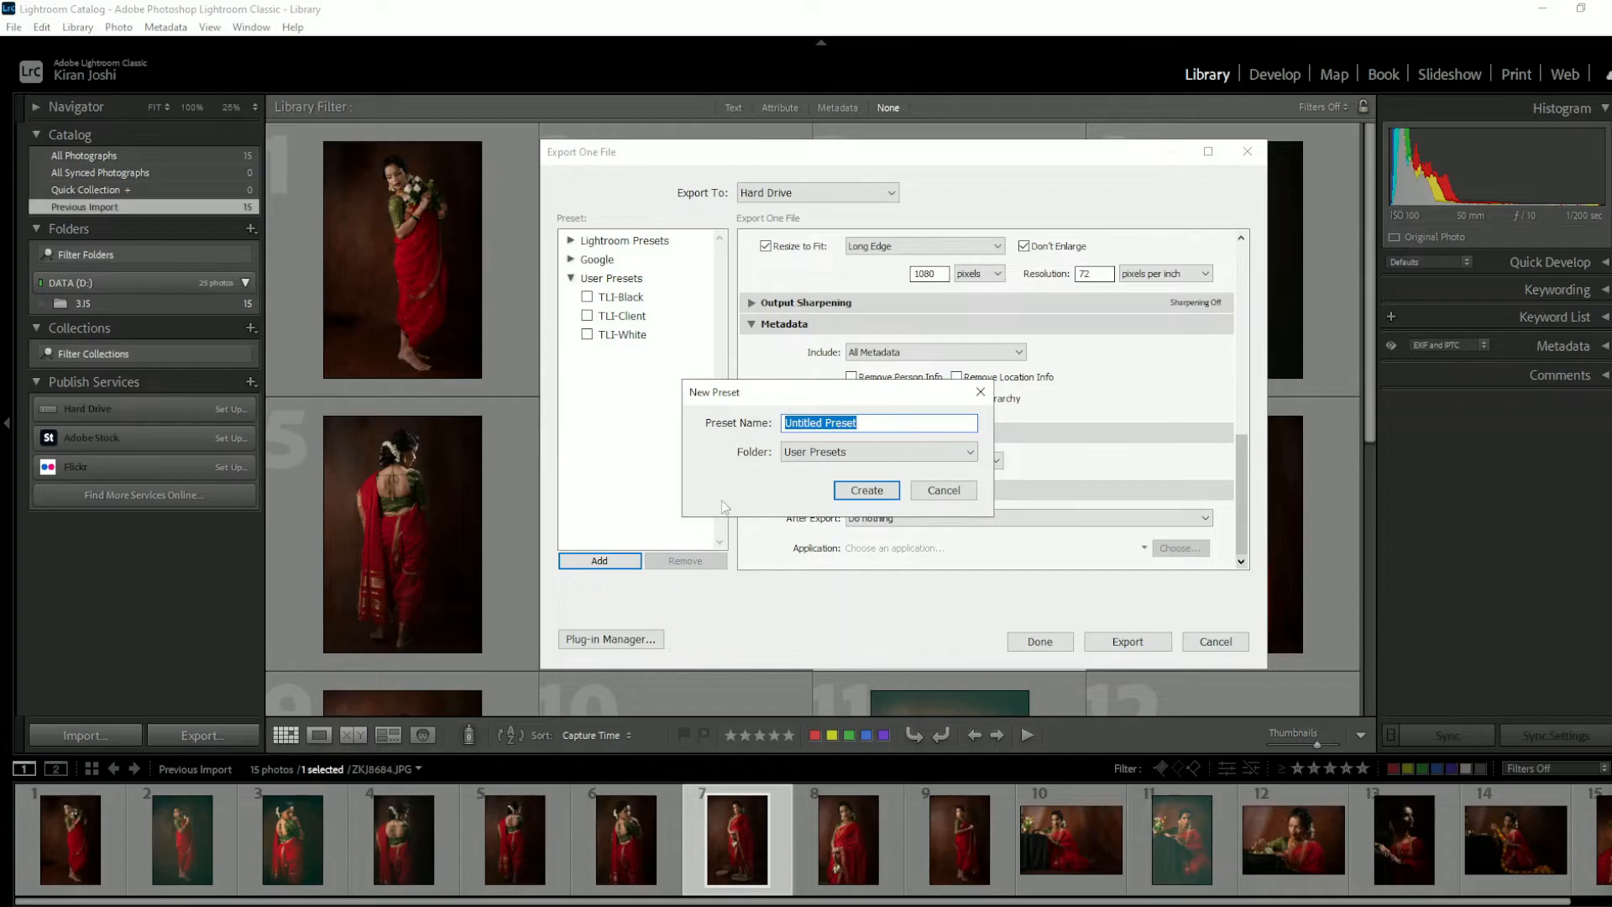
type("DEMO E")
type("XPO")
type("RT")
type(" PRO")
type("CES")
key("BackSpace")
key("BackSpace")
key("BackSpace")
key("BackSpace")
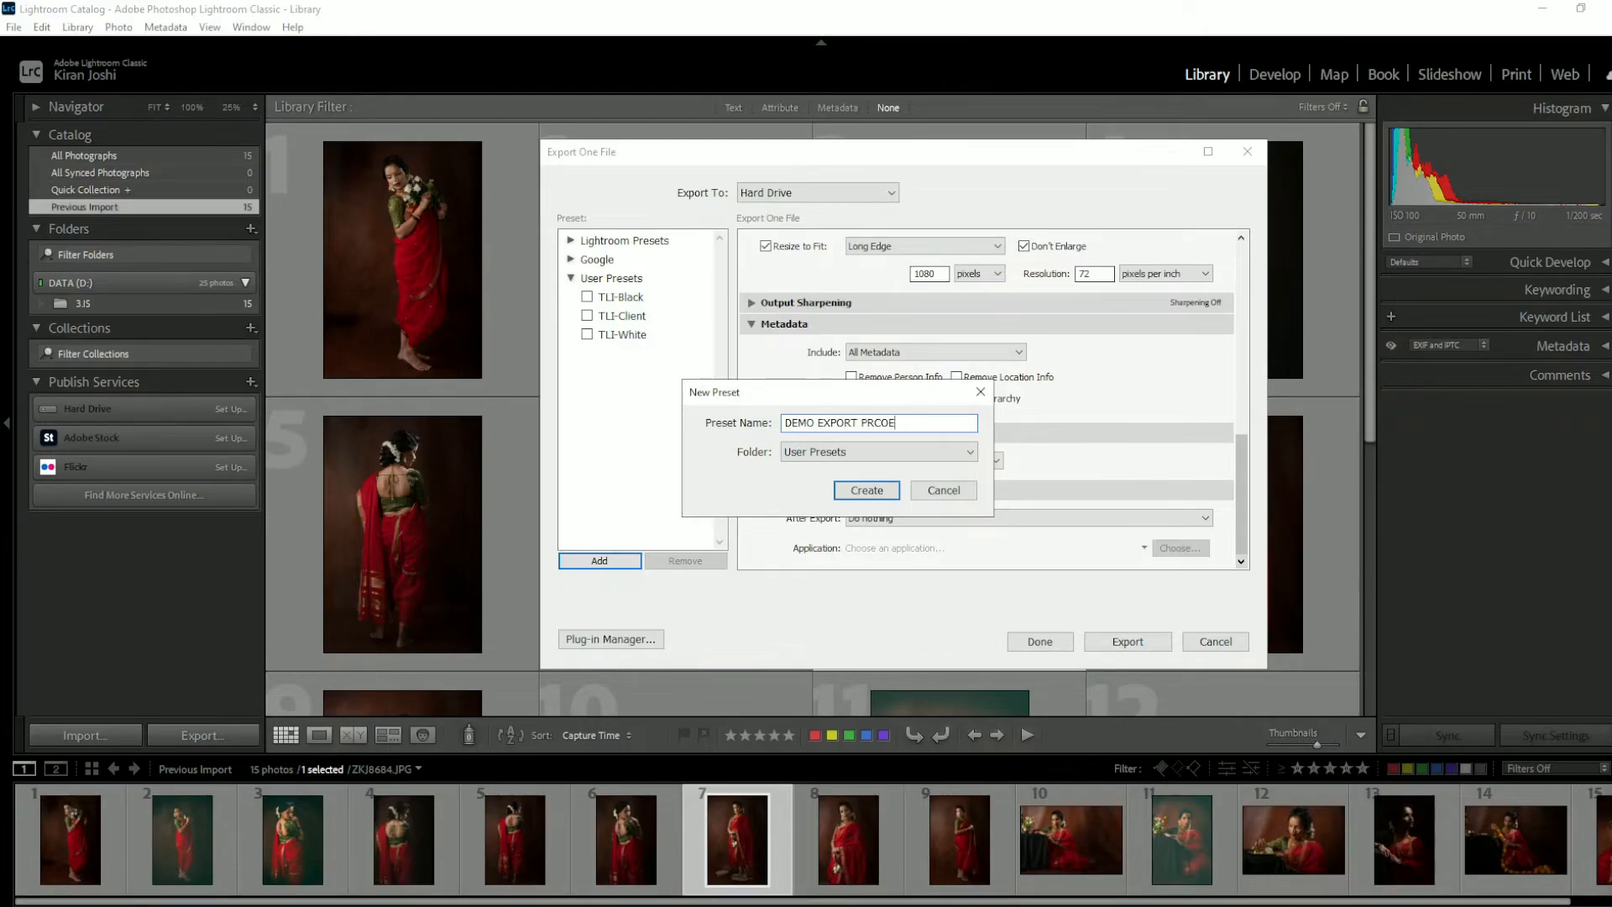
type("OCESS")
Step: Choose User Presets as the new preset's folder and create the preset
left_click(845, 458)
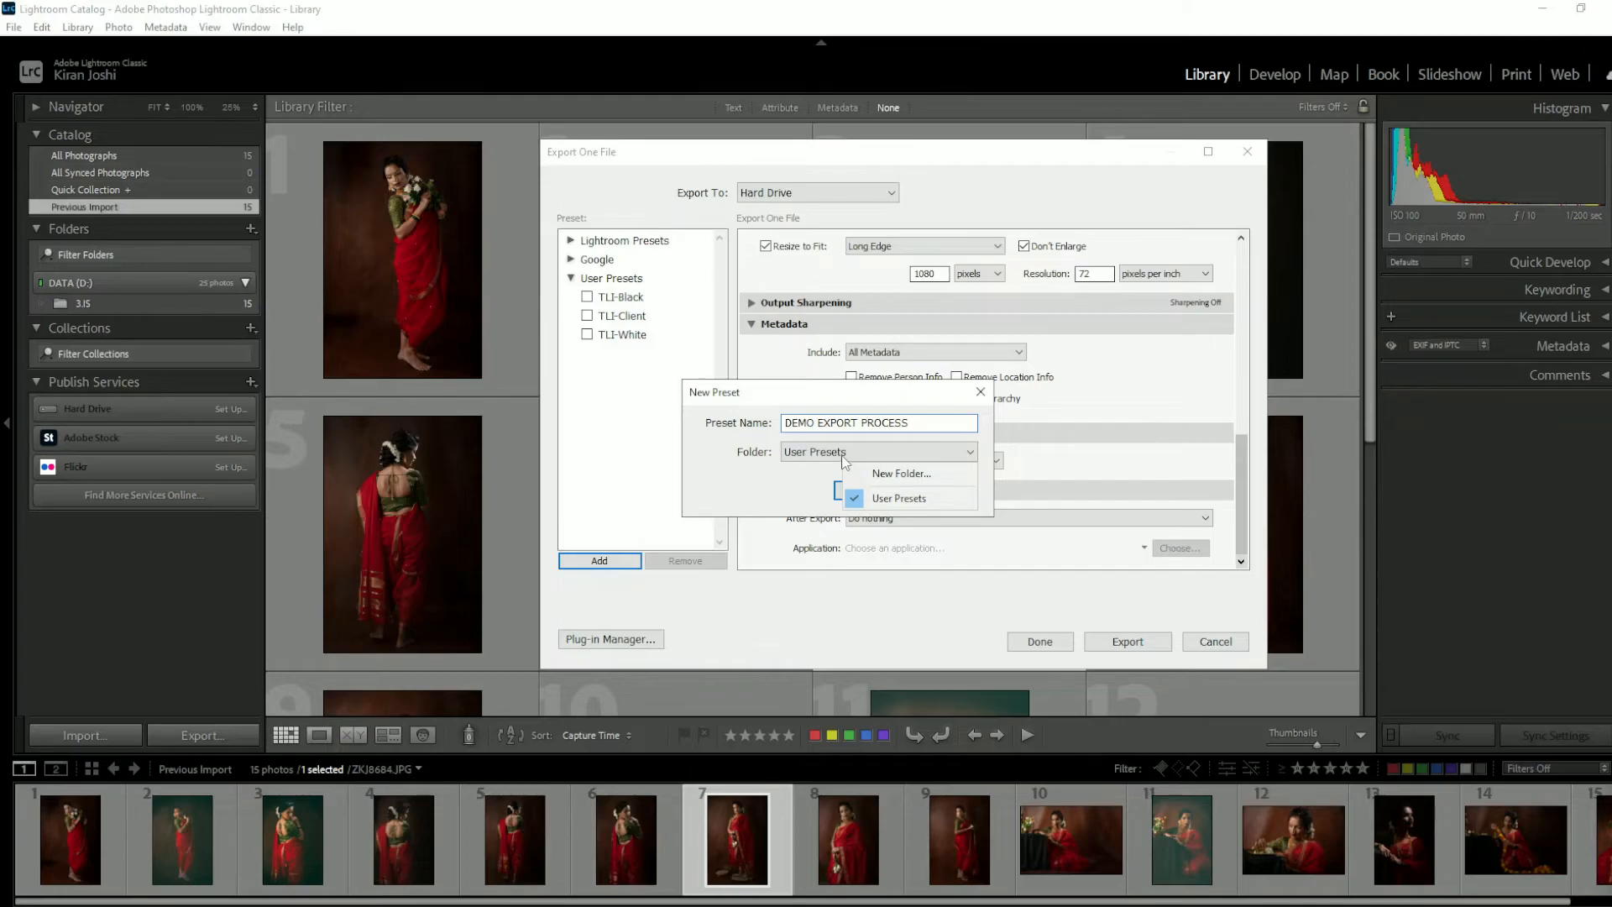
left_click(856, 497)
left_click(857, 494)
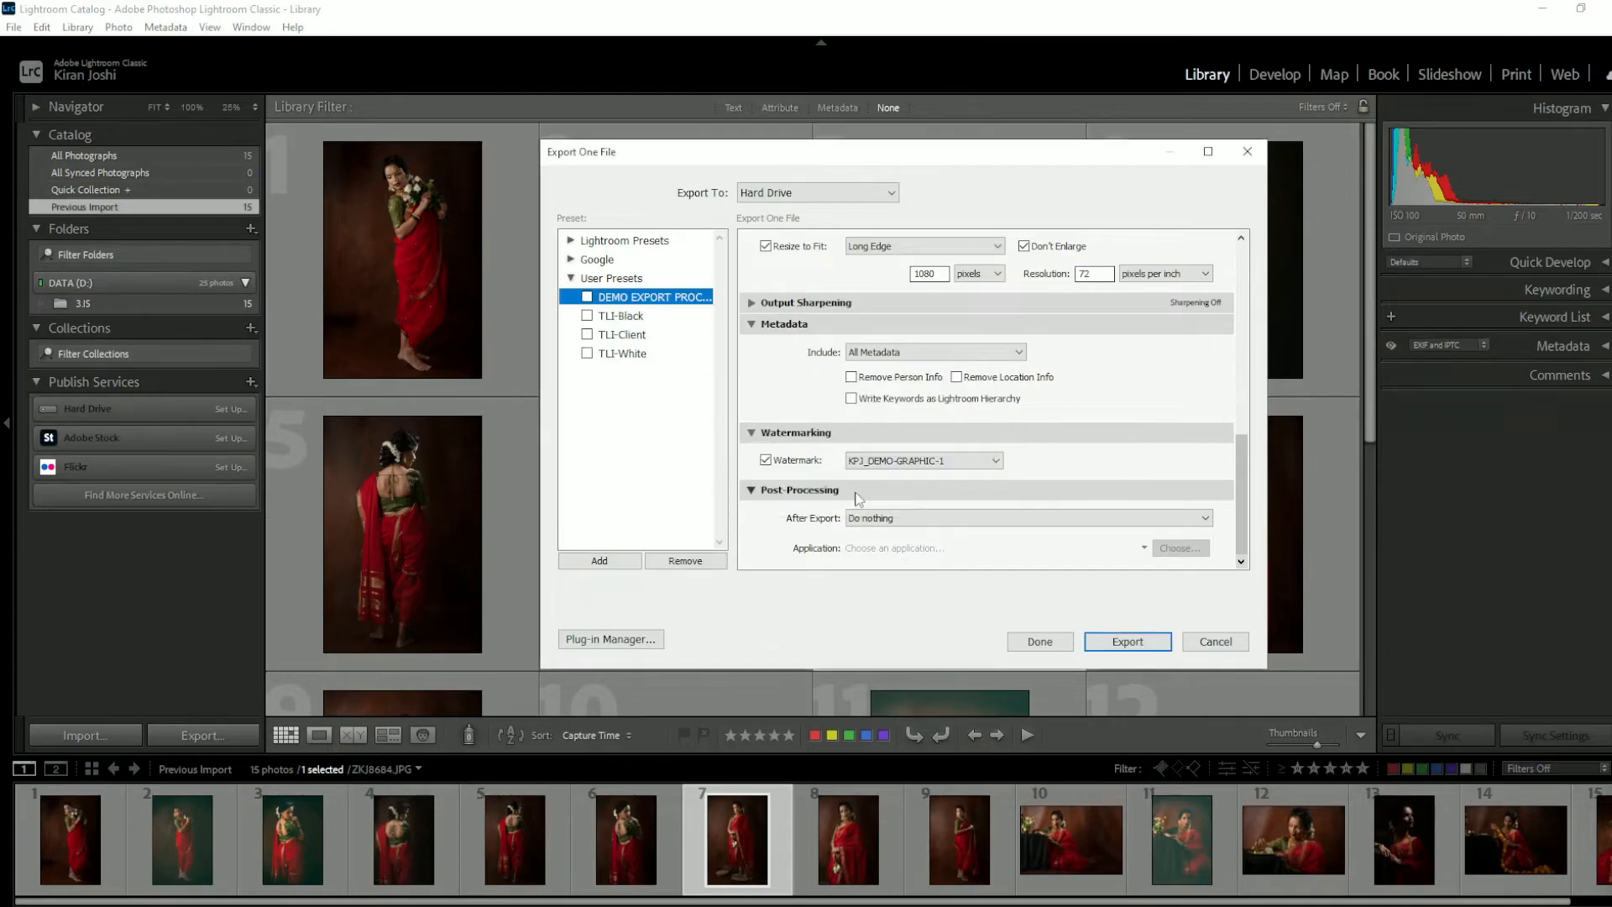
Step: Export the selected photo and inspect the exported ZKJ8684.JPG up close from the desktop's DEMO folder
left_click(1142, 648)
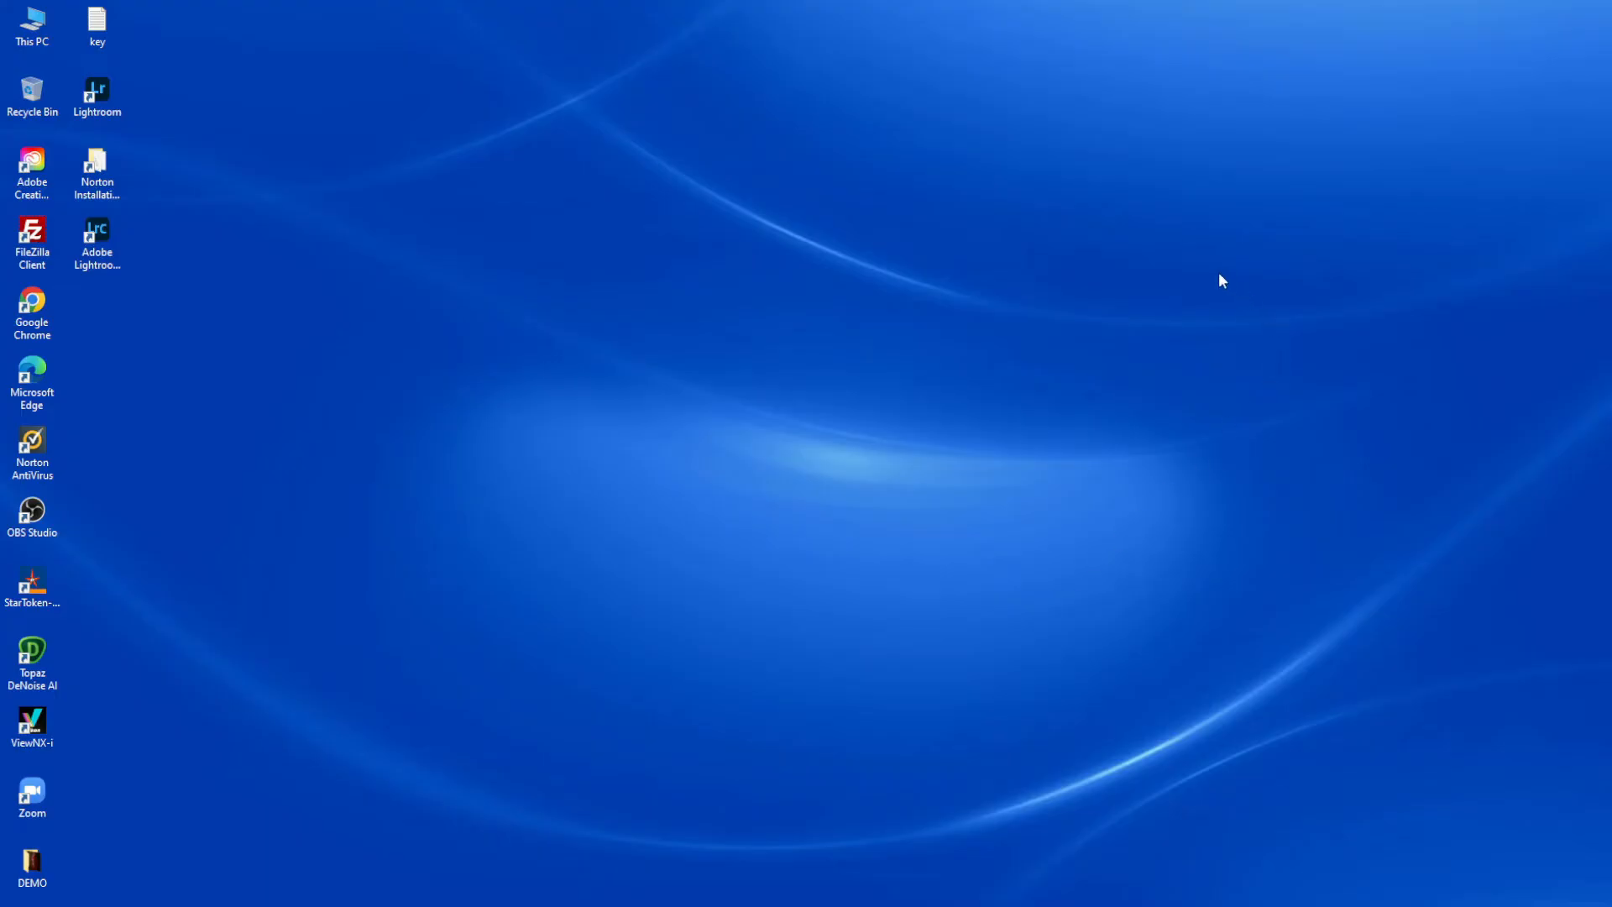
double_click(28, 869)
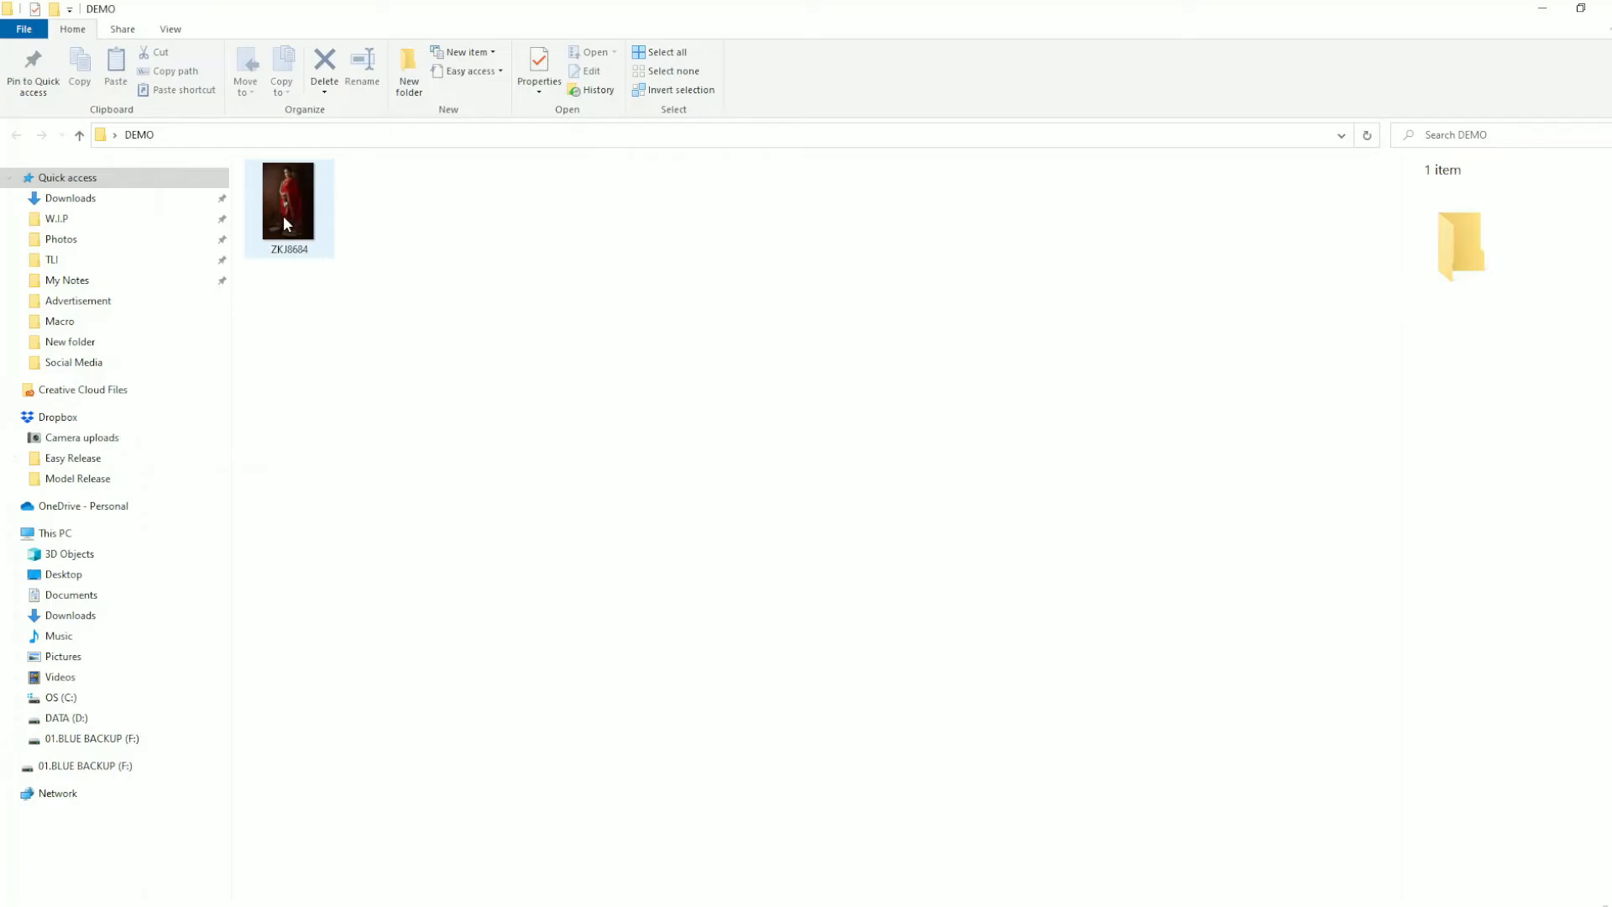
double_click(284, 217)
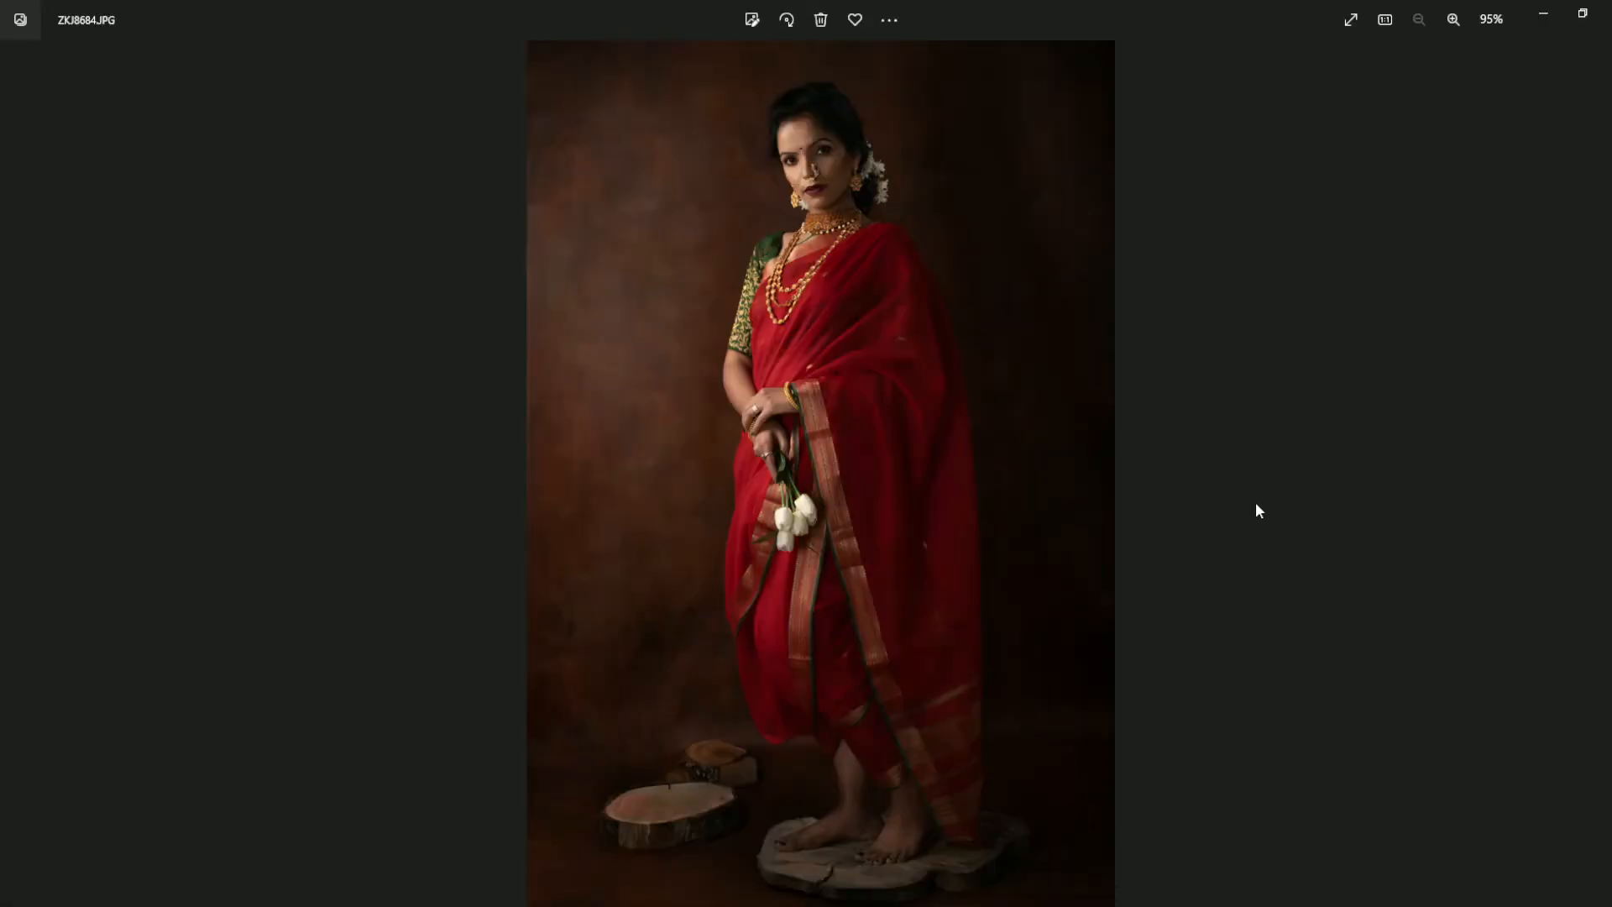
scroll(1061, 849, "up", 5)
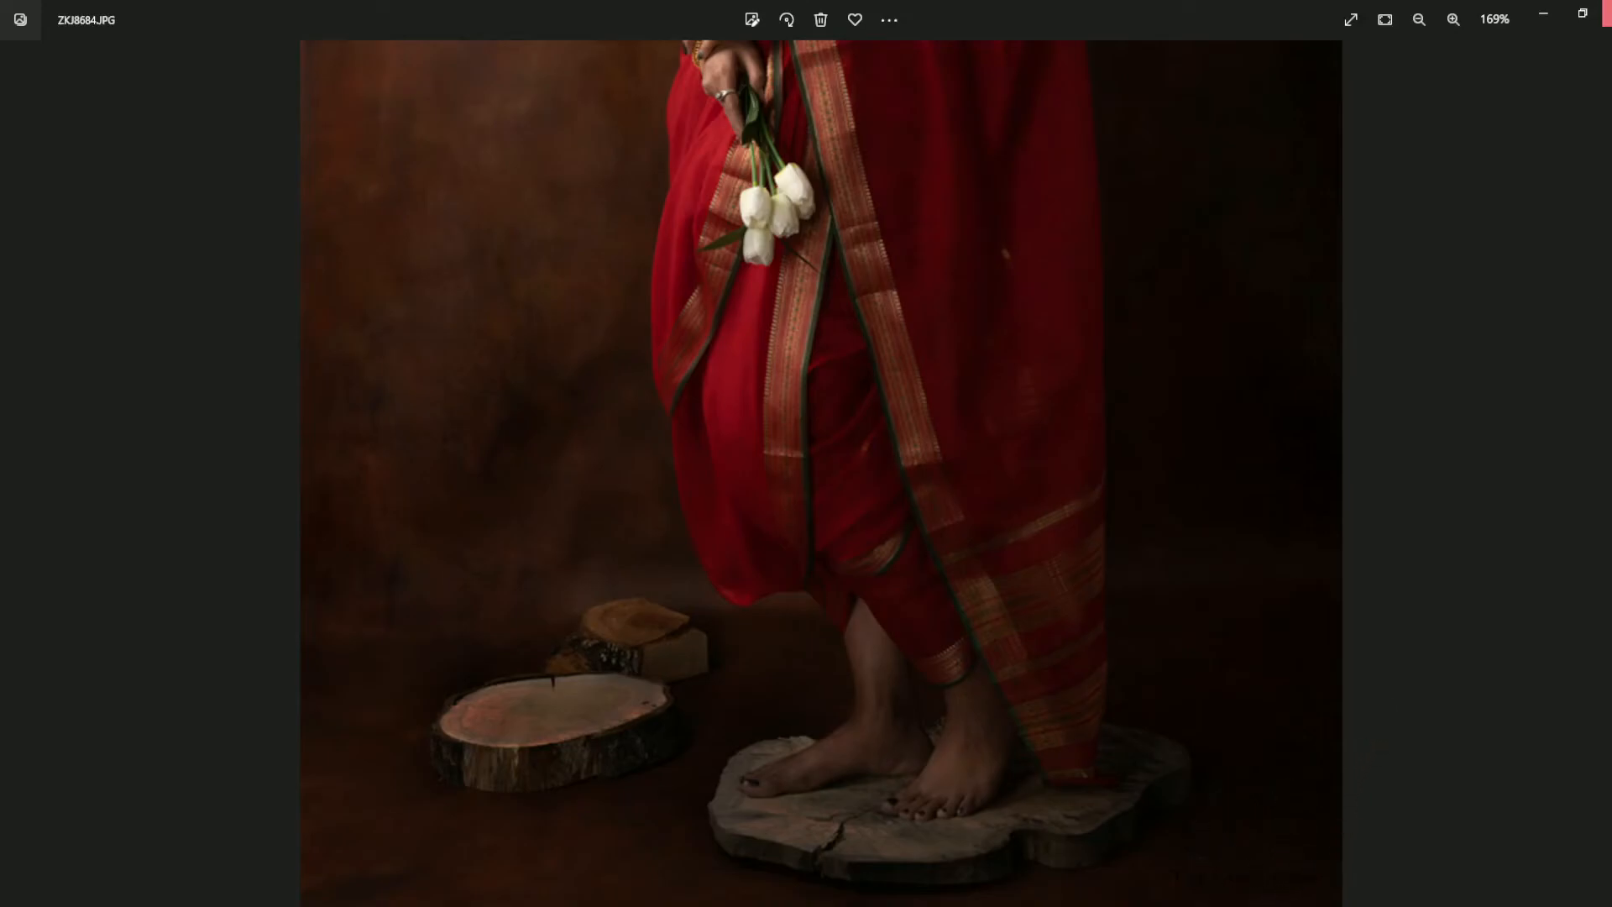
left_click(1606, 13)
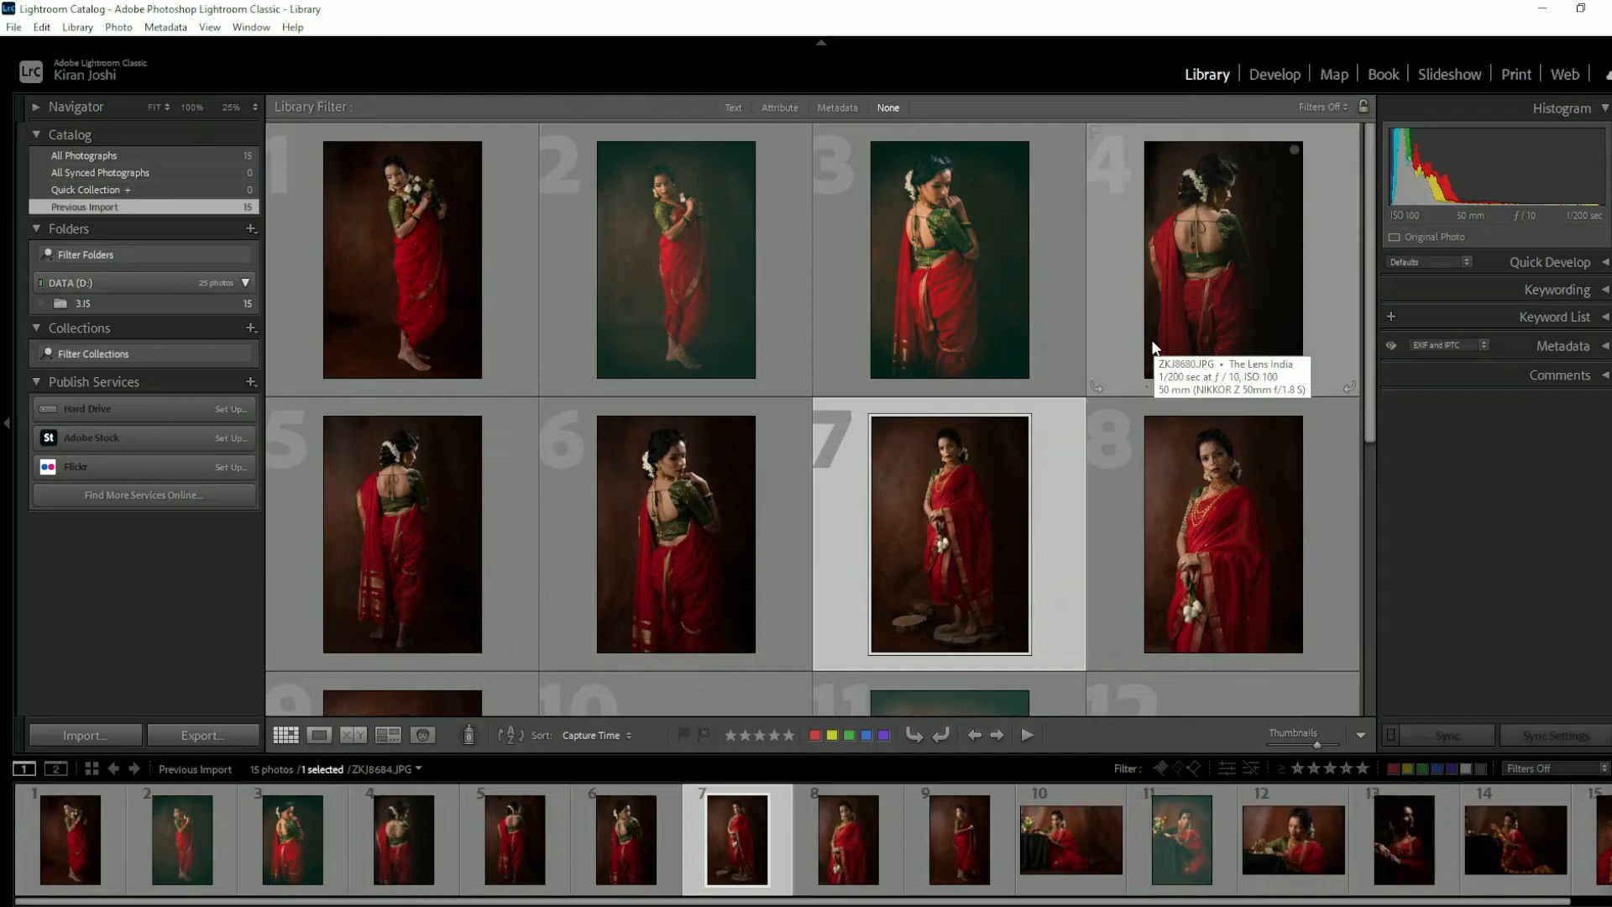
Step: Select all photos of the previous import and choose the DEMO EXPORT PROCESS user preset for exporting them
left_click(41, 27)
left_click(79, 156)
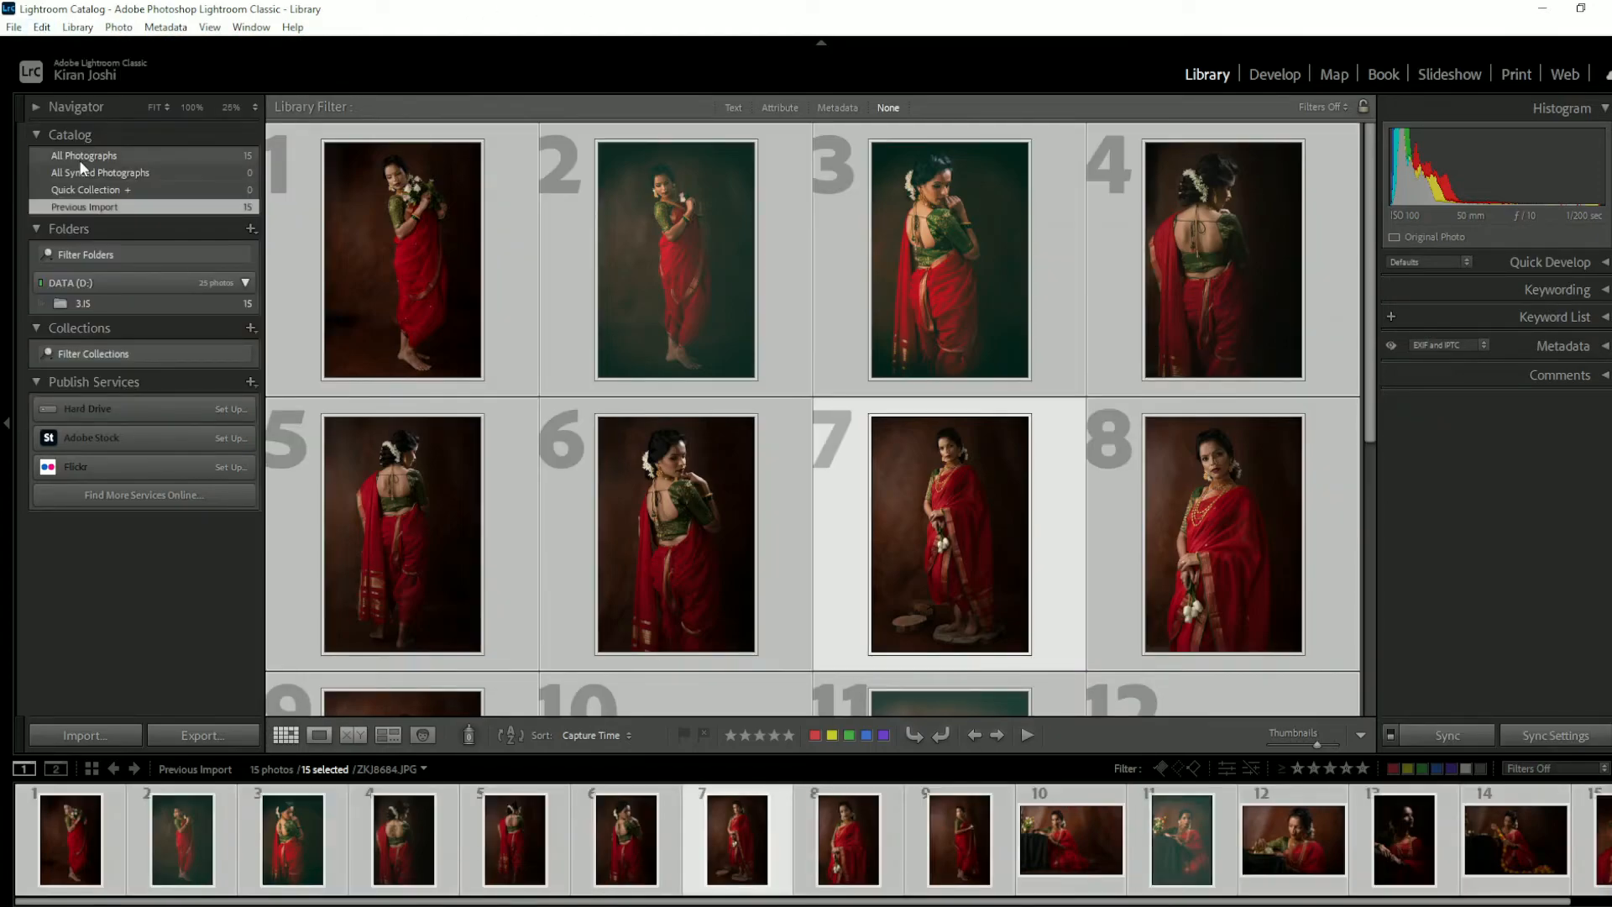
left_click(14, 28)
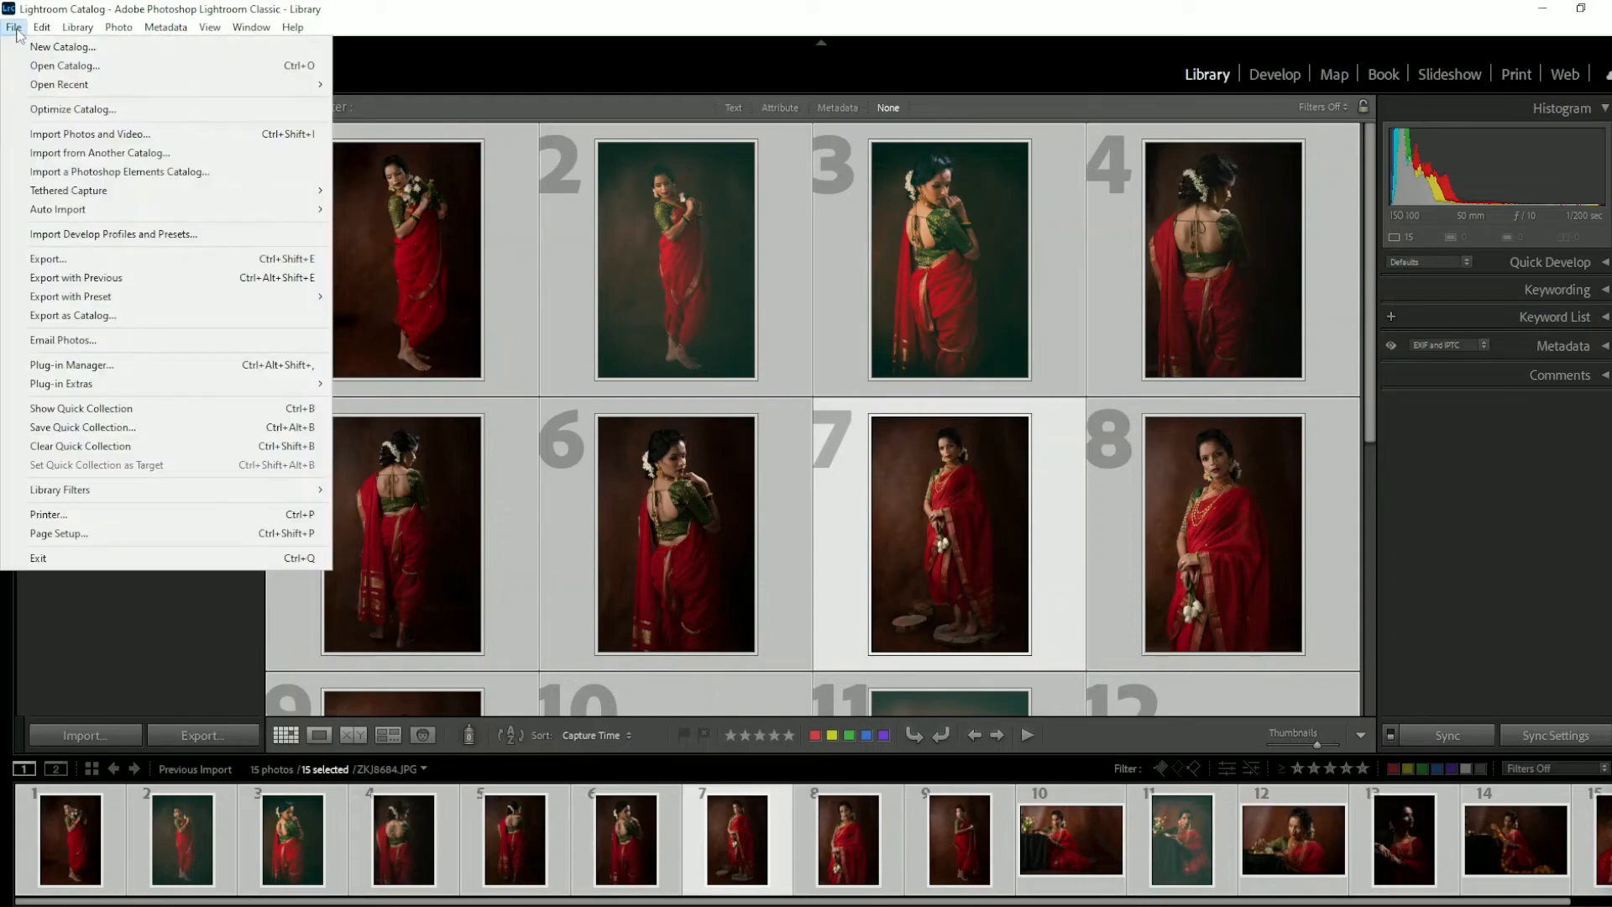
left_click(135, 267)
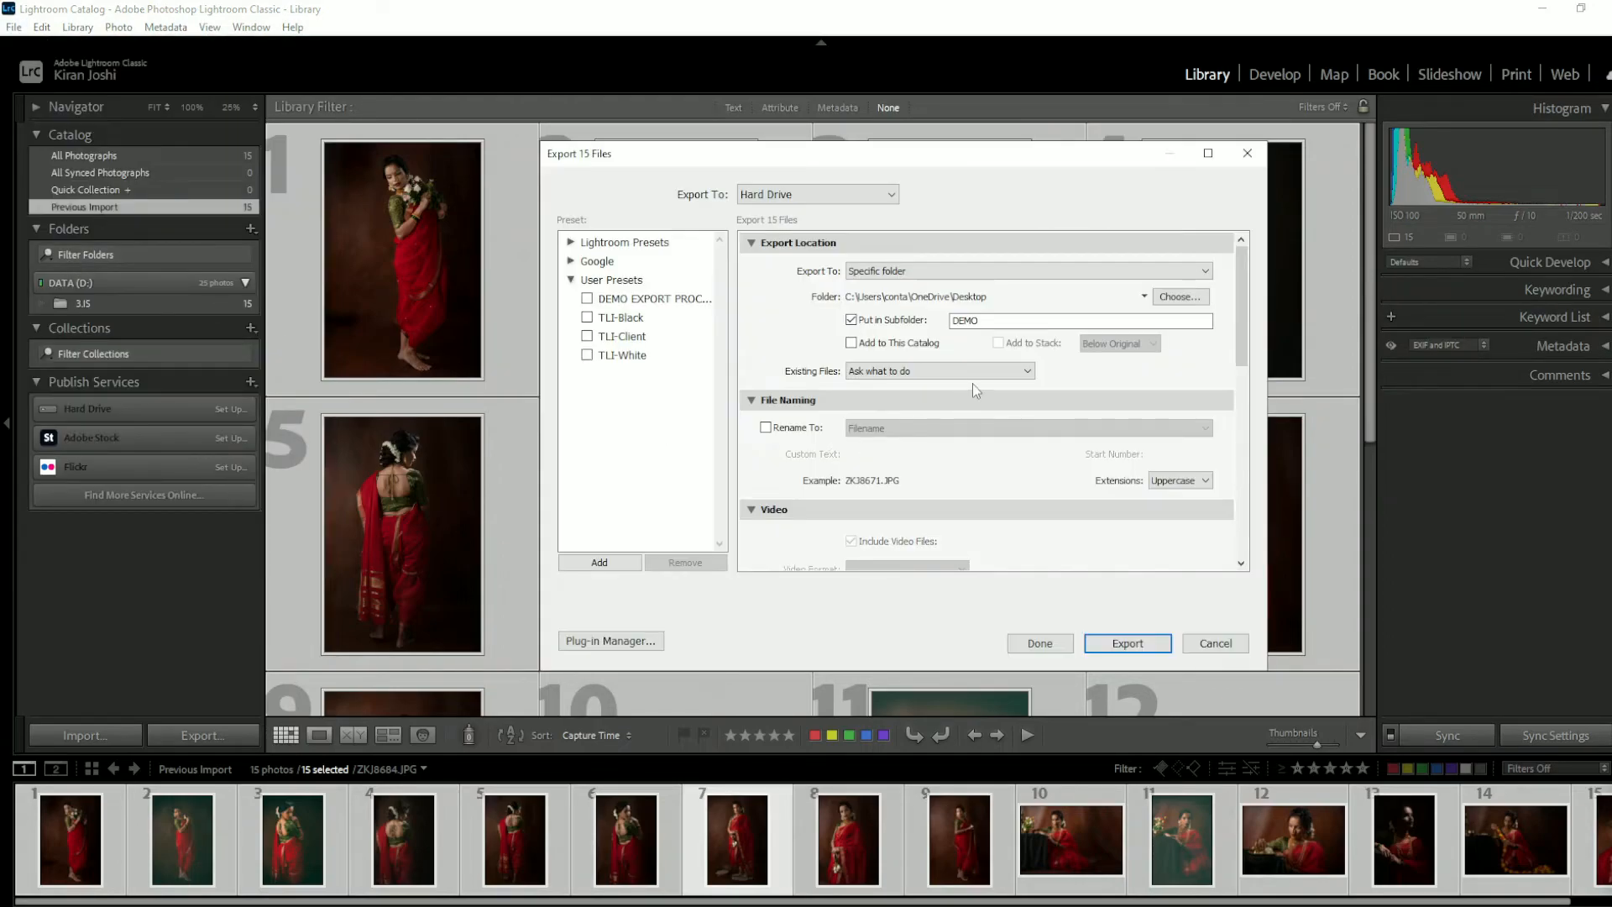
left_click(616, 299)
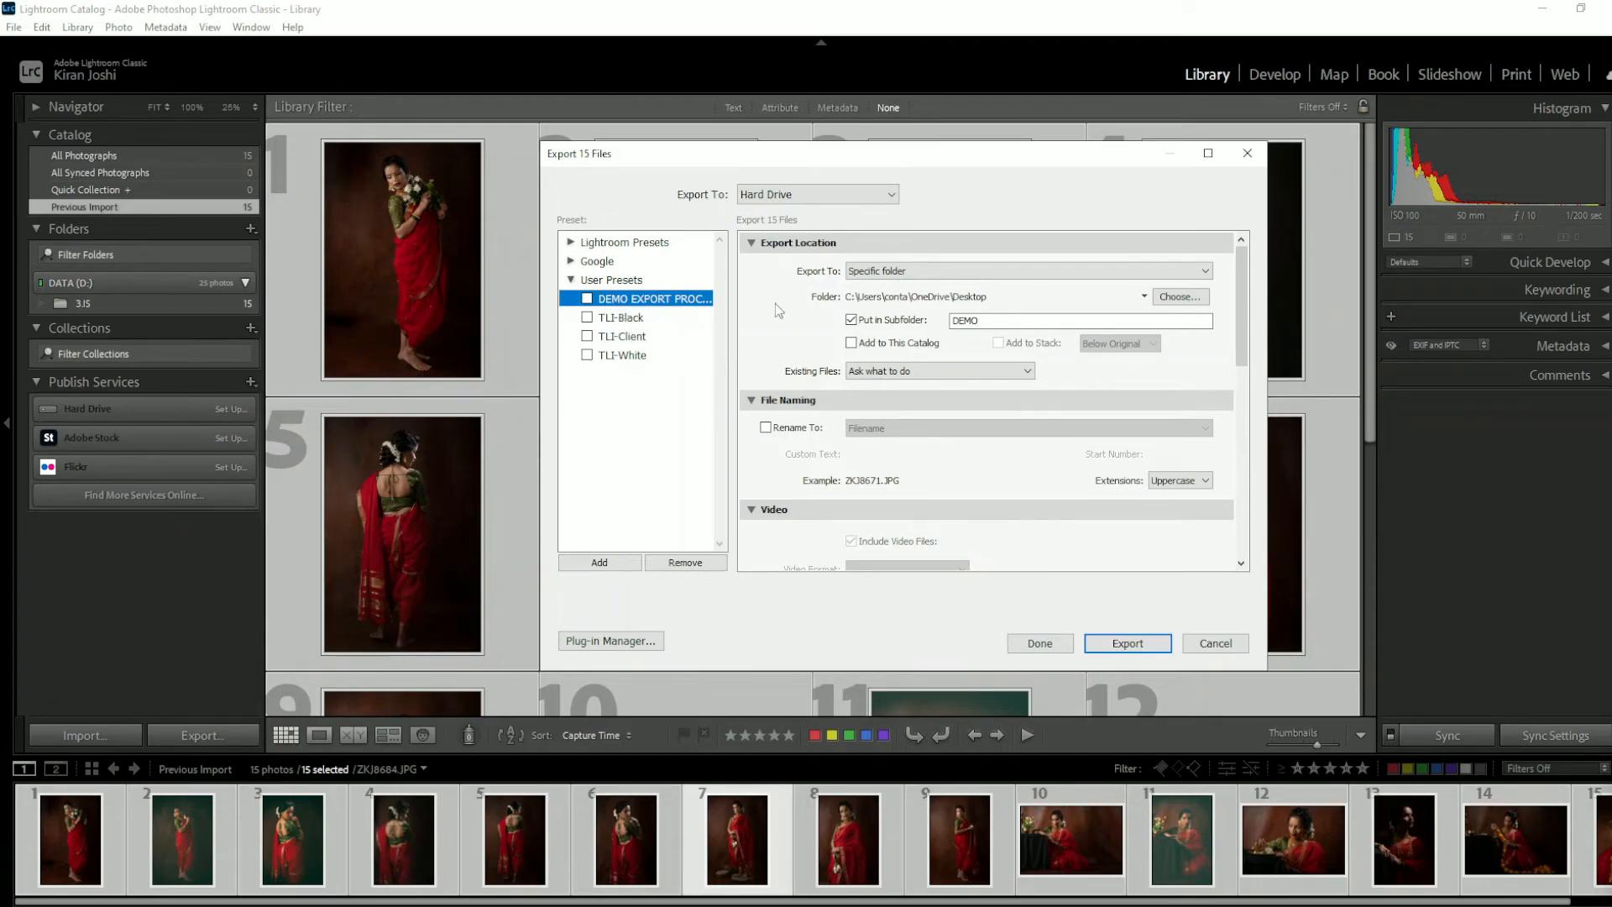
Step: Review the preset's export settings and export the selected photos to the DEMO subfolder, overwriting the existing ZKJ8684.JPG
left_click_drag(1242, 339, 1259, 243)
left_click(1122, 643)
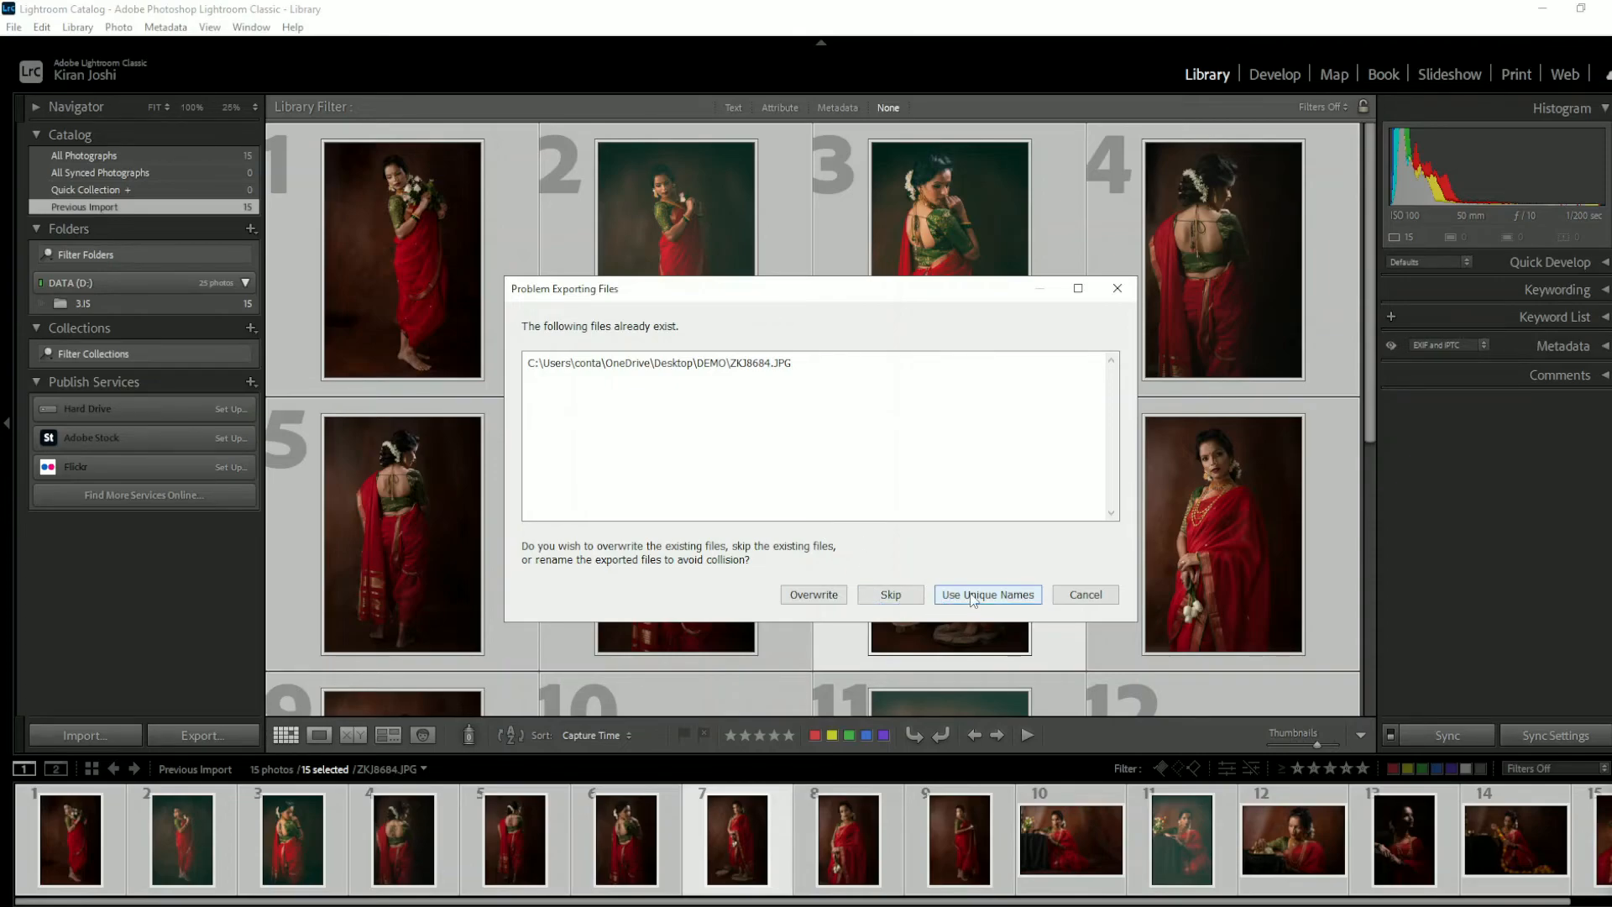
left_click(811, 595)
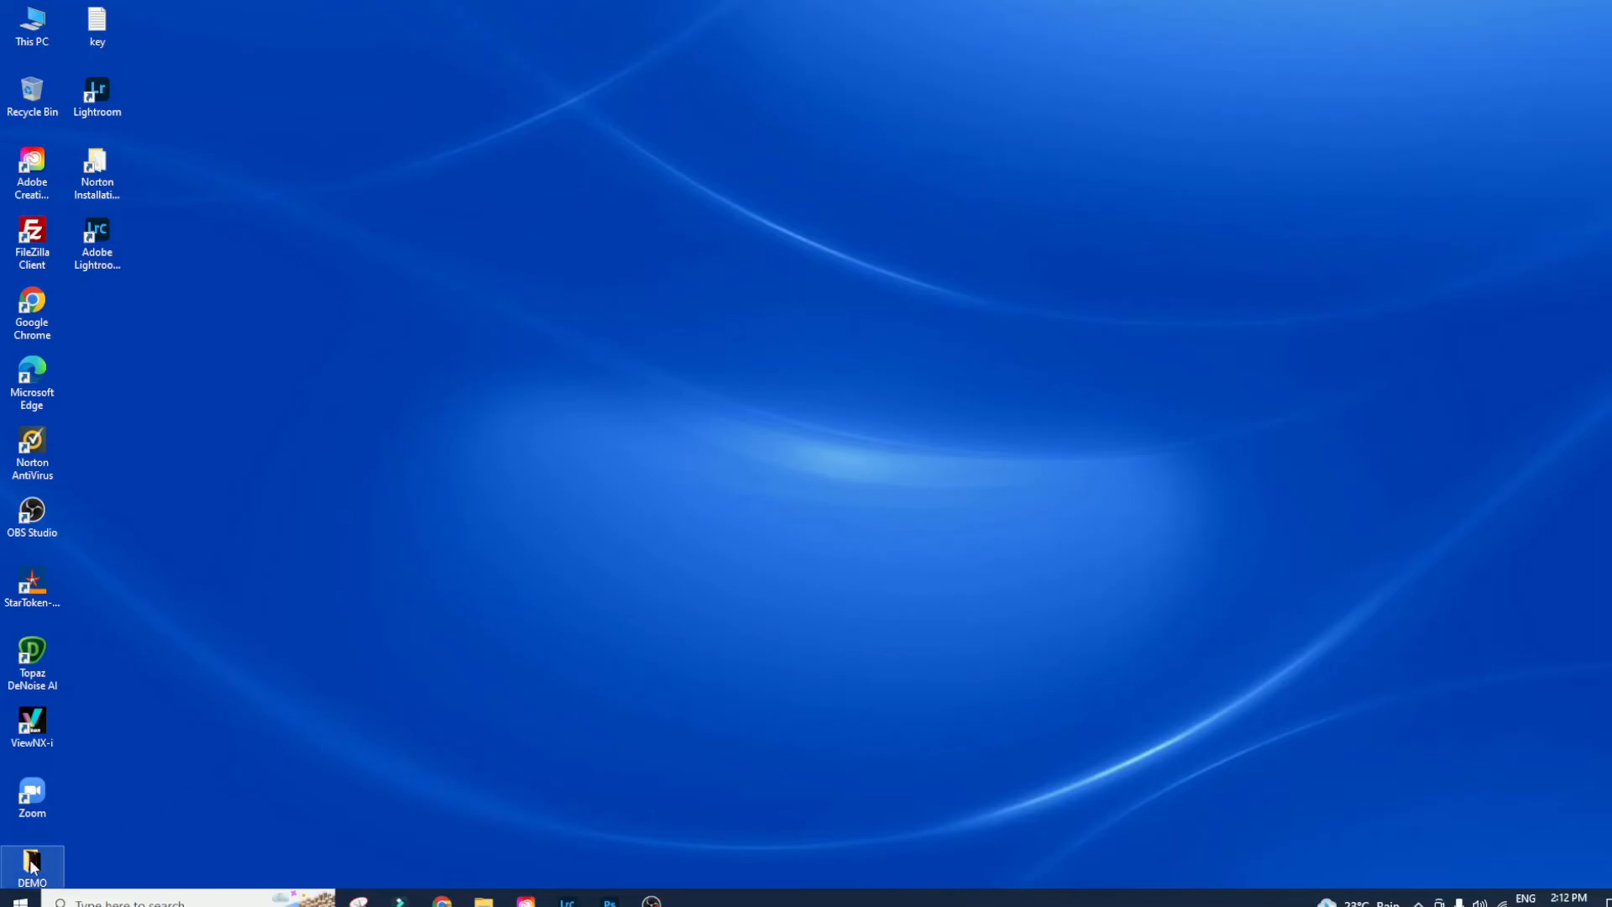
Step: Open the desktop's DEMO folder in File Explorer and enlarge the thumbnails to check the exported photos
double_click(31, 865)
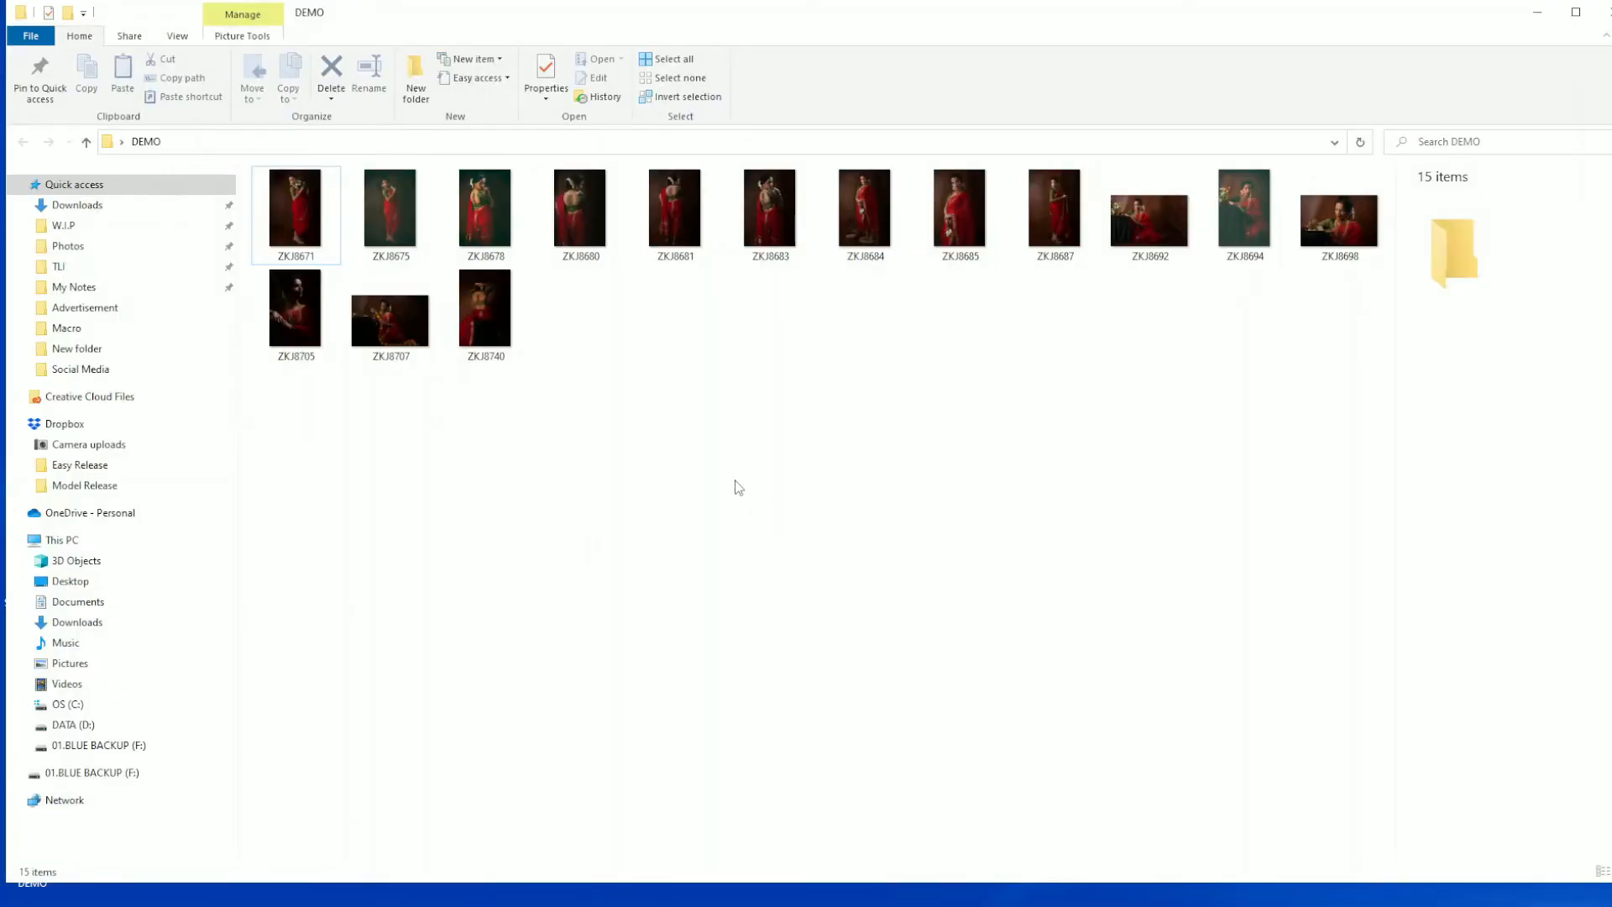
scroll(737, 489, "up", 2, "ctrl")
scroll(737, 489, "up", 1, "ctrl")
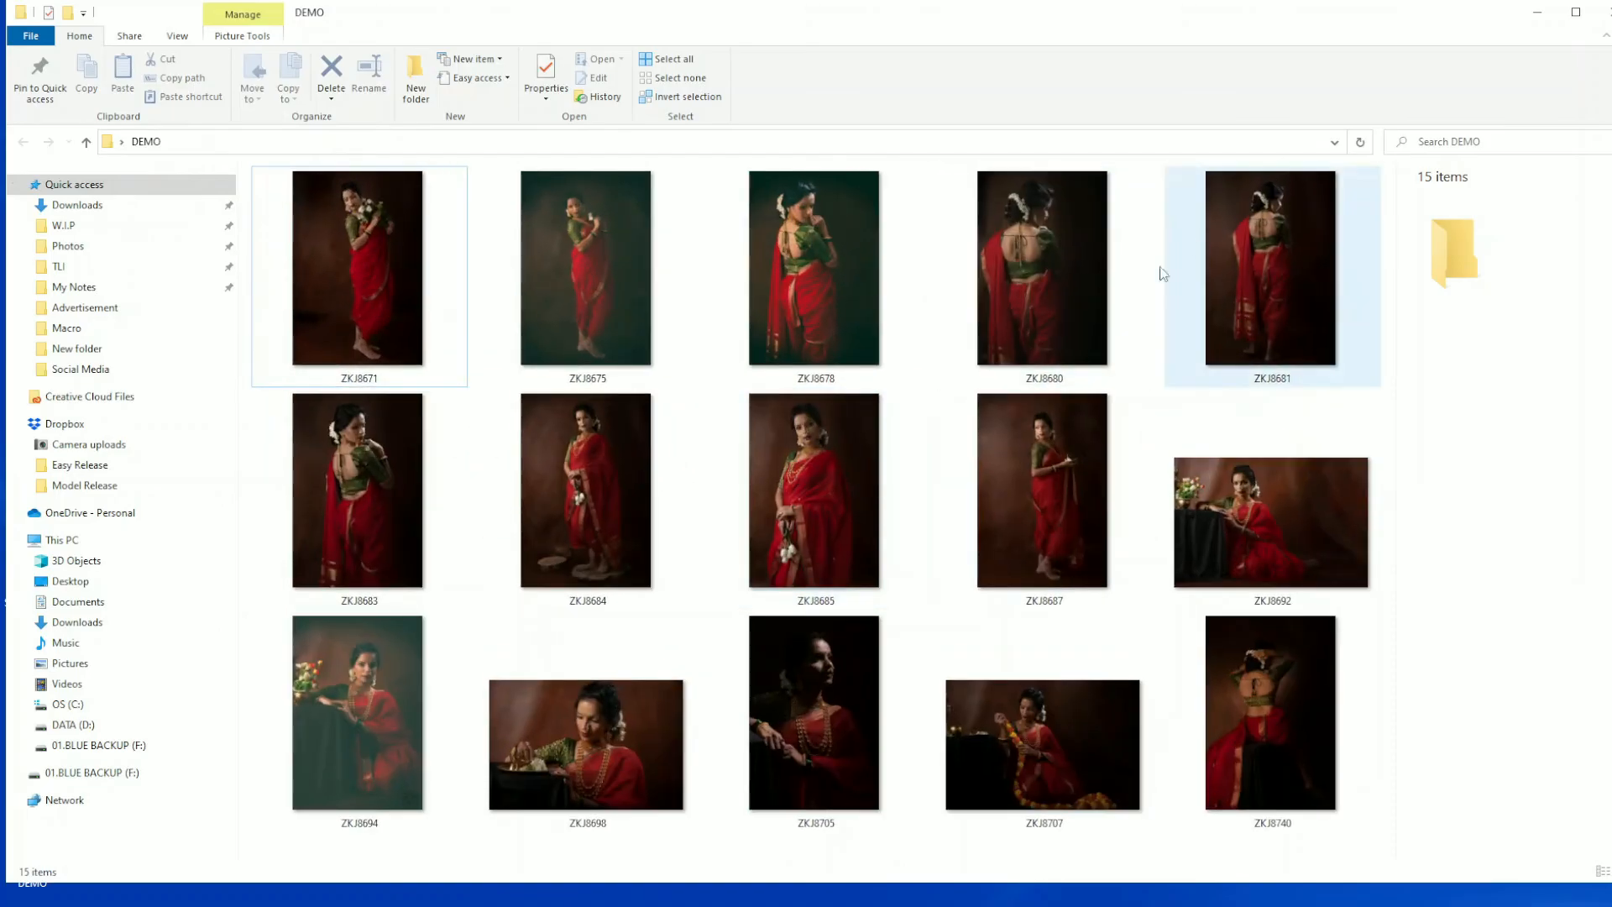